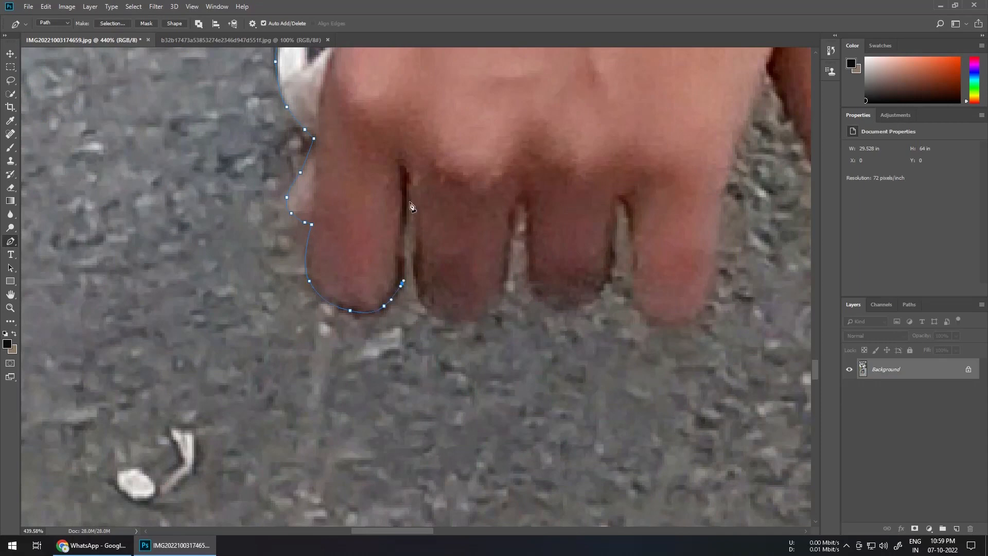
Step: Continue the Pen tool path through the finger gaps and around the two middle fingers of the first hand
click(406, 220)
click(409, 197)
drag(414, 261, 414, 267)
drag(418, 299, 424, 308)
click(517, 205)
click(524, 198)
mouse_move(533, 290)
mouse_down()
mouse_move(540, 302)
mouse_move(596, 296)
mouse_up()
click(613, 266)
click(615, 232)
click(615, 198)
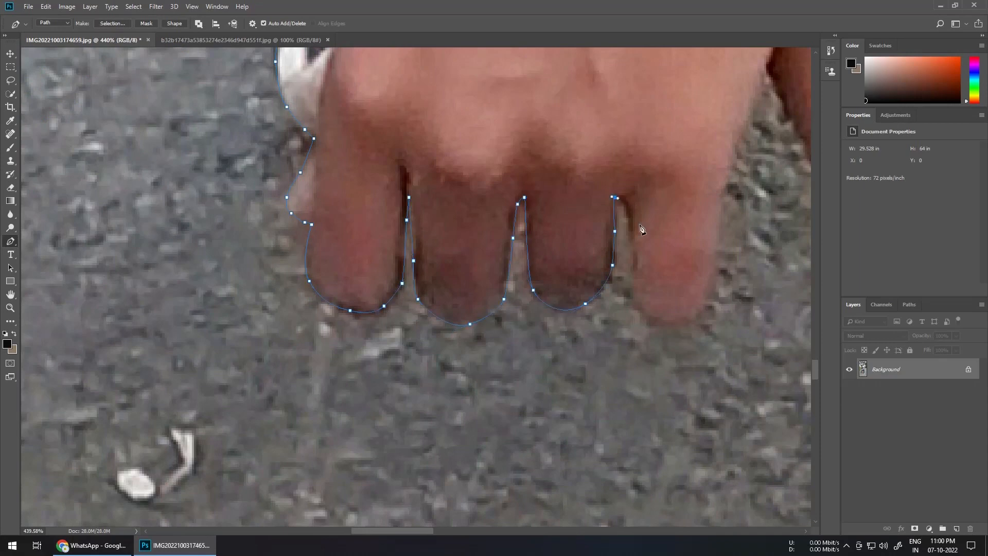
Step: Extend the path around the last finger of the first hand and the first three fingers of the second hand
drag(642, 227, 367, 225)
click(435, 198)
click(476, 288)
click(505, 391)
click(534, 434)
click(586, 436)
drag(603, 405, 611, 404)
drag(626, 441, 475, 393)
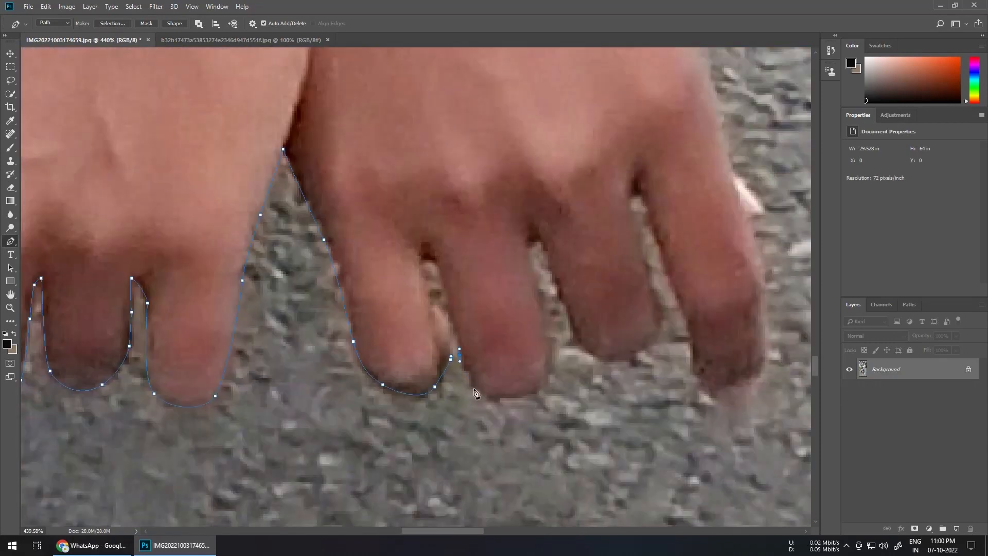
drag(548, 330, 370, 307)
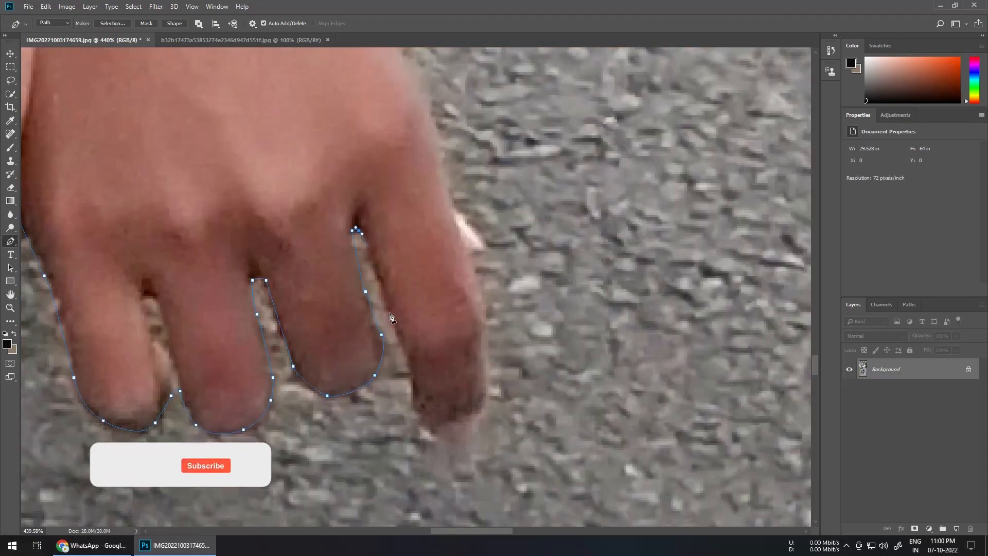
Step: Trace the path around the outermost finger of the second hand to the white tip beside it
click(415, 411)
scroll(416, 413, up, 1)
click(448, 406)
click(468, 422)
drag(480, 416, 493, 412)
scroll(509, 278, up, 3)
click(504, 331)
click(515, 329)
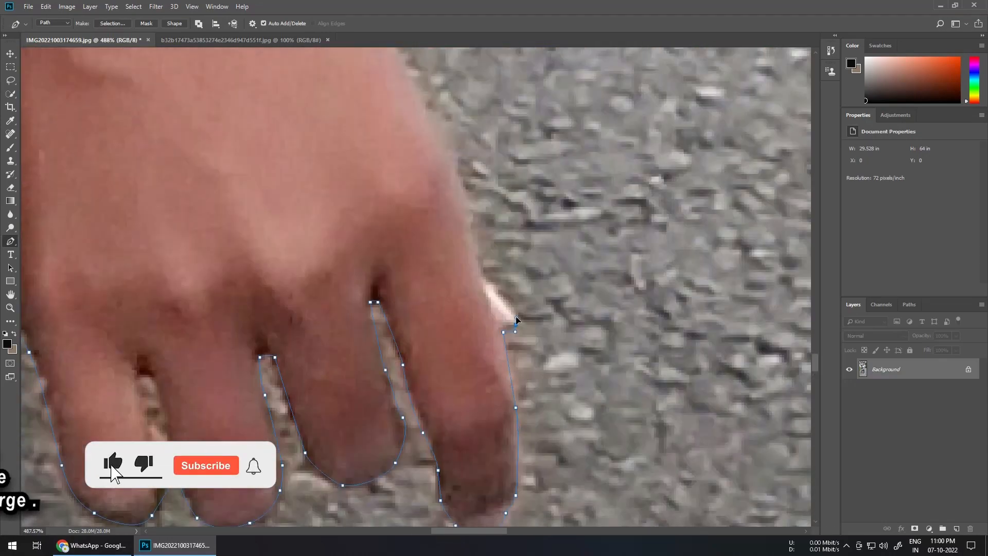
Step: Continue the path up the outer edge of the hand and wrist to the beaded bracelet
click(448, 162)
drag(408, 74, 443, 242)
click(442, 242)
drag(309, 77, 458, 326)
mouse_move(419, 253)
mouse_down()
mouse_move(359, 197)
mouse_move(409, 324)
mouse_up()
click(410, 305)
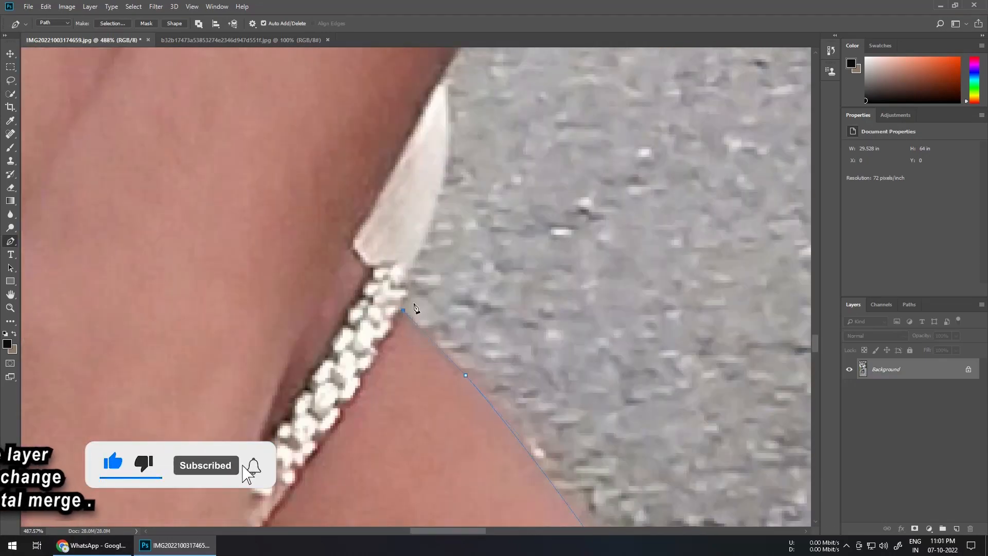
Step: Trace the path past the bracelet and the white piece behind it, then along the forearm to the dark jeans
scroll(427, 246, down, 6)
drag(437, 210, 437, 189)
scroll(447, 216, up, 4)
click(428, 151)
click(423, 142)
drag(452, 98, 428, 247)
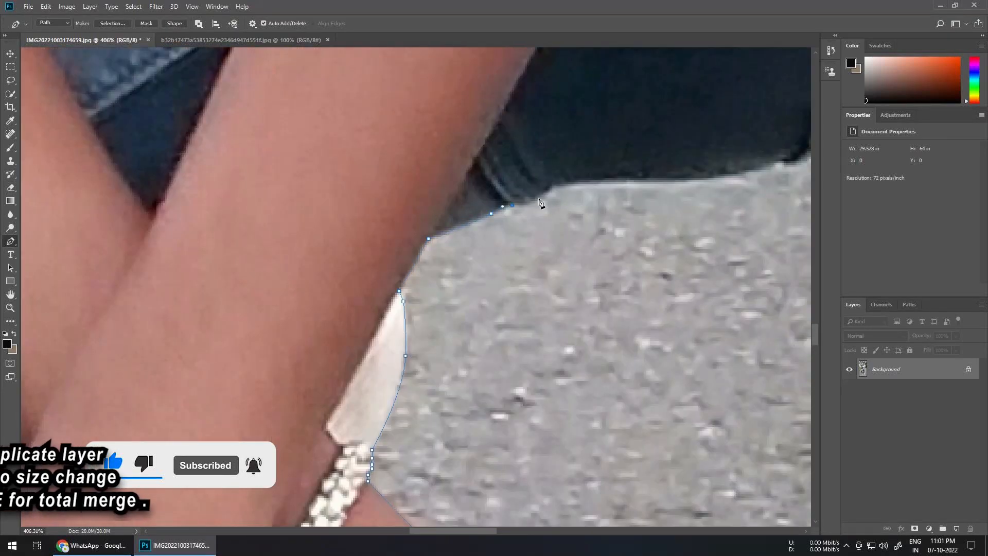
Step: Trace the path along the lower edge of the dark folded jeans leg to the upright leg
click(540, 198)
click(556, 186)
scroll(558, 186, down, 3)
drag(694, 177, 402, 313)
drag(413, 311, 432, 307)
click(614, 225)
Step: Continue the path down the inner edge of the upright jeans leg toward the cuff
click(617, 242)
click(614, 261)
drag(617, 282, 619, 288)
drag(619, 308, 430, 225)
drag(431, 232, 431, 240)
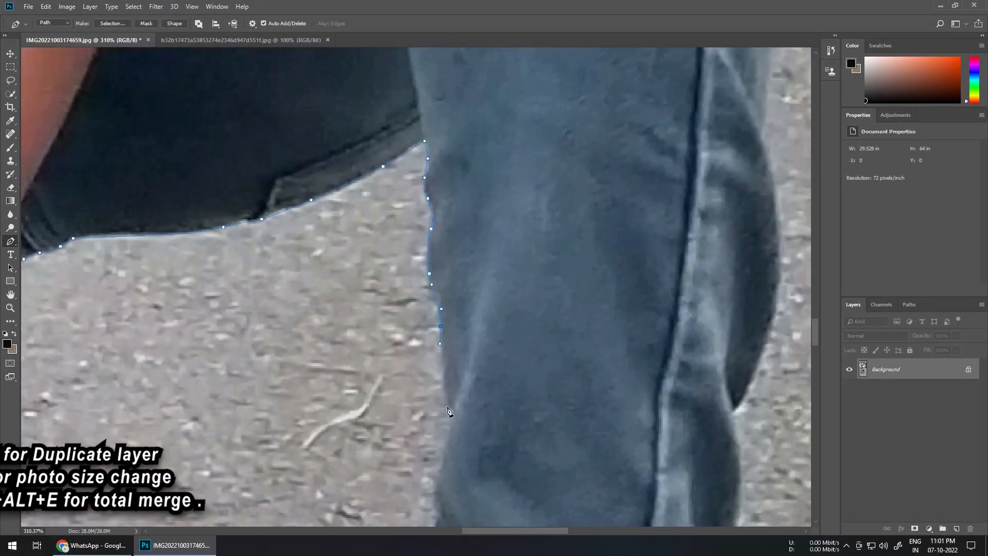
click(447, 407)
drag(447, 421, 431, 272)
drag(411, 332, 412, 359)
drag(404, 437, 381, 259)
Step: Trace the path along the inner side of the jeans cuff and bare ankle to the shoe collar
click(384, 300)
click(380, 334)
click(407, 383)
drag(406, 412, 403, 237)
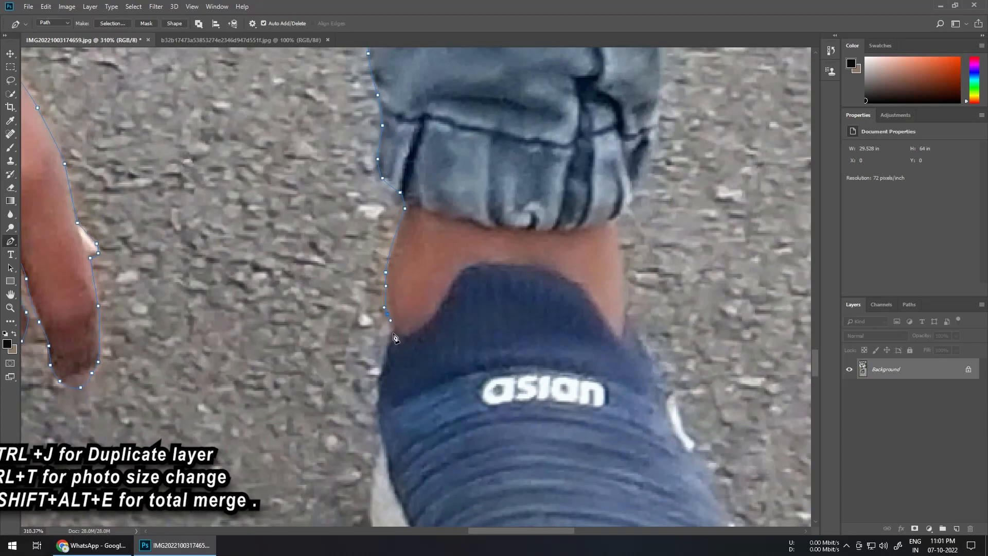
click(394, 333)
Step: Trace the path down the inner side of the blue shoe to its white sole
drag(381, 412, 370, 262)
click(364, 376)
click(383, 429)
drag(385, 431, 347, 206)
click(387, 299)
drag(378, 428, 316, 268)
Step: Curve the path around the white toe of the shoe, removing the outgoing handles at the anchor points
drag(414, 369, 451, 391)
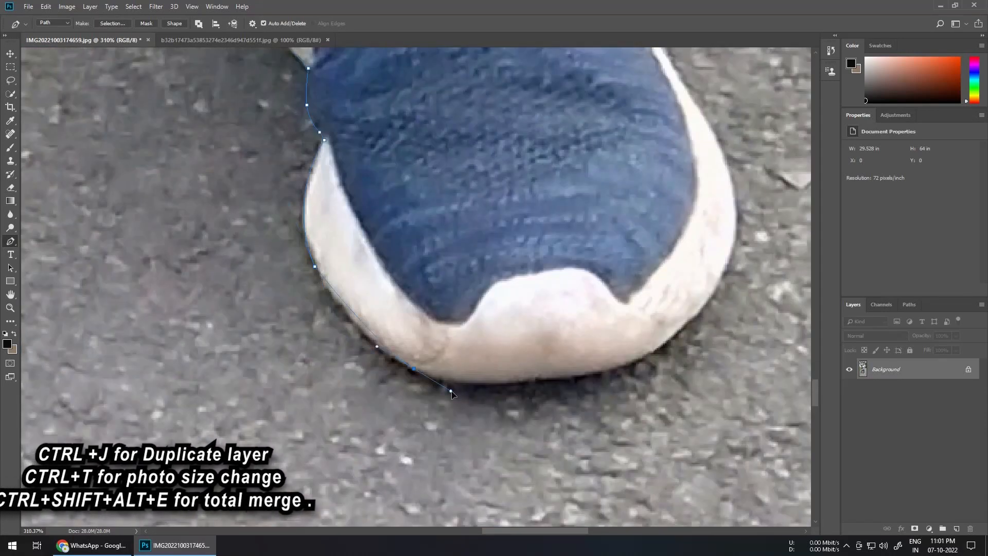
alt+click(414, 369)
drag(618, 365, 702, 333)
alt+click(619, 365)
Step: Trace the path up the outer side of the shoe from the sole to the collar
drag(731, 245, 412, 326)
drag(414, 327, 433, 244)
alt+click(414, 327)
drag(392, 170, 398, 326)
drag(362, 306, 329, 263)
drag(361, 306, 391, 403)
click(341, 325)
click(286, 203)
drag(253, 140, 329, 290)
Step: Continue the path up the outer side of the ankle and jeans cuff
click(315, 219)
drag(326, 156, 355, 298)
drag(371, 250, 378, 222)
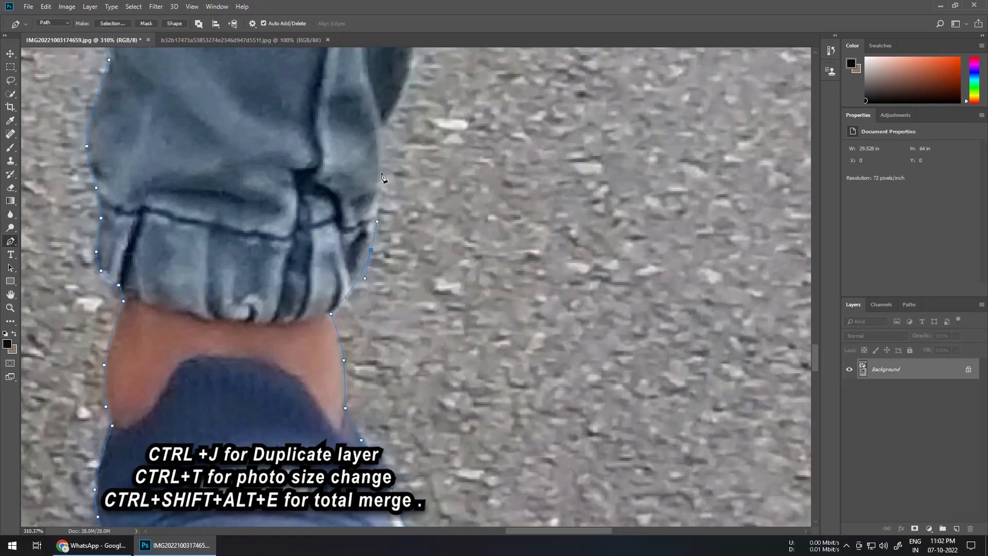
Step: Trace the path up the outer edge of the jeans leg toward the knee
drag(381, 173, 371, 395)
drag(398, 290, 401, 272)
click(391, 187)
drag(404, 109, 377, 331)
click(410, 283)
drag(414, 199, 421, 353)
drag(389, 249, 392, 233)
drag(403, 164, 425, 296)
drag(425, 172, 414, 402)
drag(413, 252, 407, 193)
Step: Curve the path over the top of the ripped jeans knee to the hem of the white shirt
scroll(408, 206, up, 2)
drag(415, 329, 403, 275)
drag(403, 275, 424, 425)
drag(360, 247, 292, 221)
drag(292, 220, 624, 304)
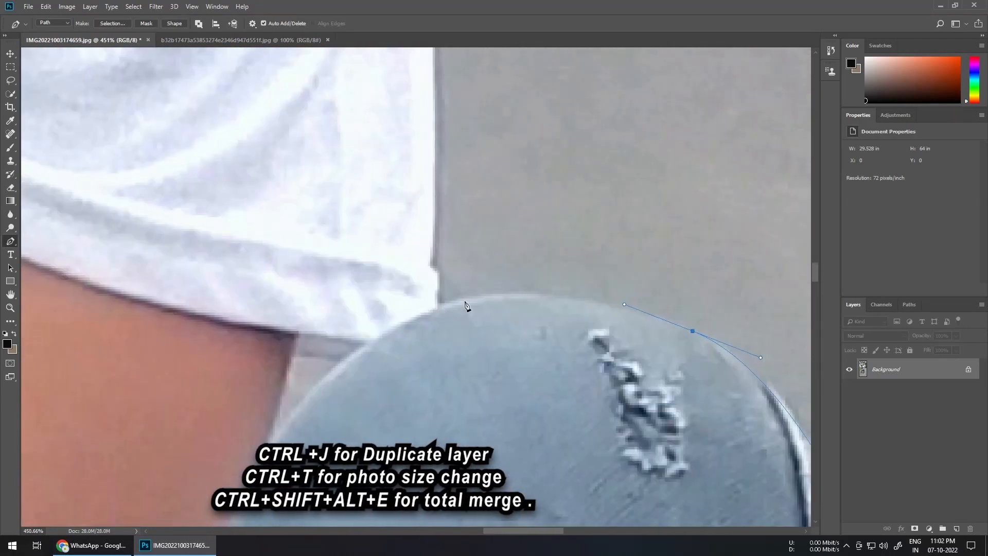
drag(440, 307, 354, 342)
Step: Trace the path up the outer edge of the white fabric to the green sleeve
drag(438, 289, 601, 188)
click(600, 177)
drag(596, 128, 596, 473)
click(593, 194)
drag(581, 103, 556, 397)
click(552, 381)
Step: Continue the path up the outer edge of the green sleeve and around the shoulder
scroll(536, 291, down, 4)
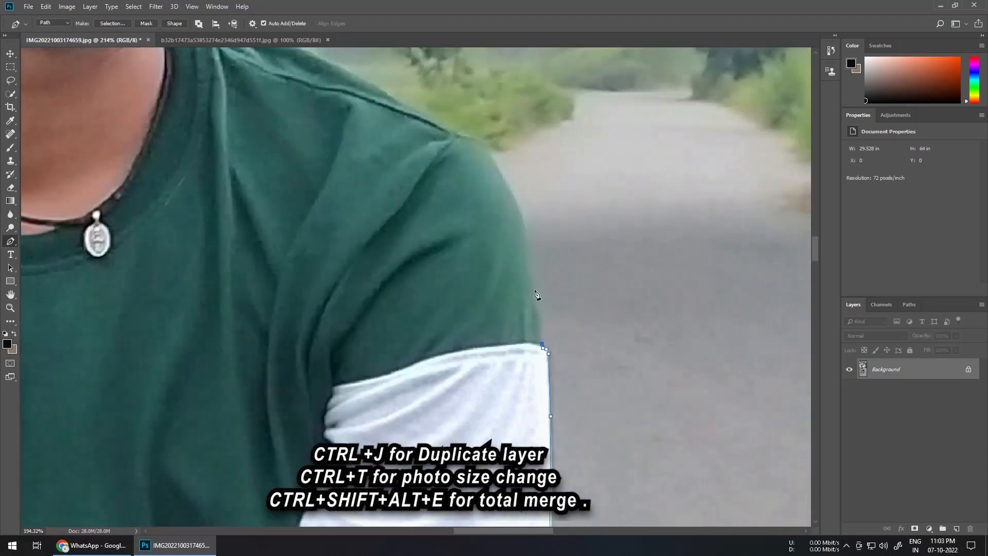
drag(535, 291, 558, 389)
drag(533, 297, 467, 199)
scroll(467, 198, up, 4)
click(534, 345)
scroll(533, 345, up, 5)
click(547, 388)
Step: Trace the path along the top of the green shoulder to the jaw
drag(360, 288, 510, 380)
drag(461, 358, 426, 346)
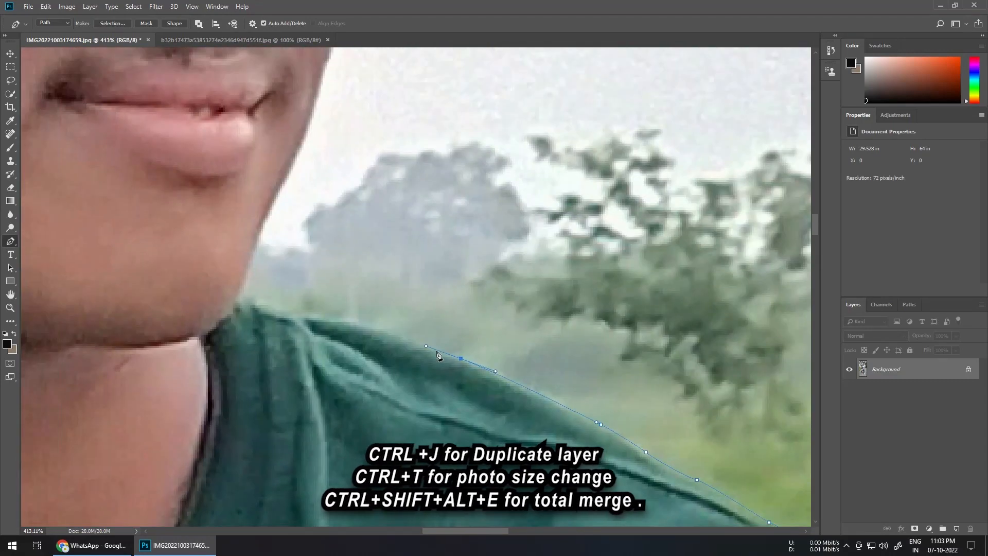
click(311, 317)
click(251, 306)
Step: Trace the path up the jawline and cheek toward the sunglasses
drag(273, 242, 332, 368)
click(311, 380)
click(344, 315)
drag(378, 231, 386, 204)
drag(408, 136, 412, 121)
drag(416, 123, 418, 306)
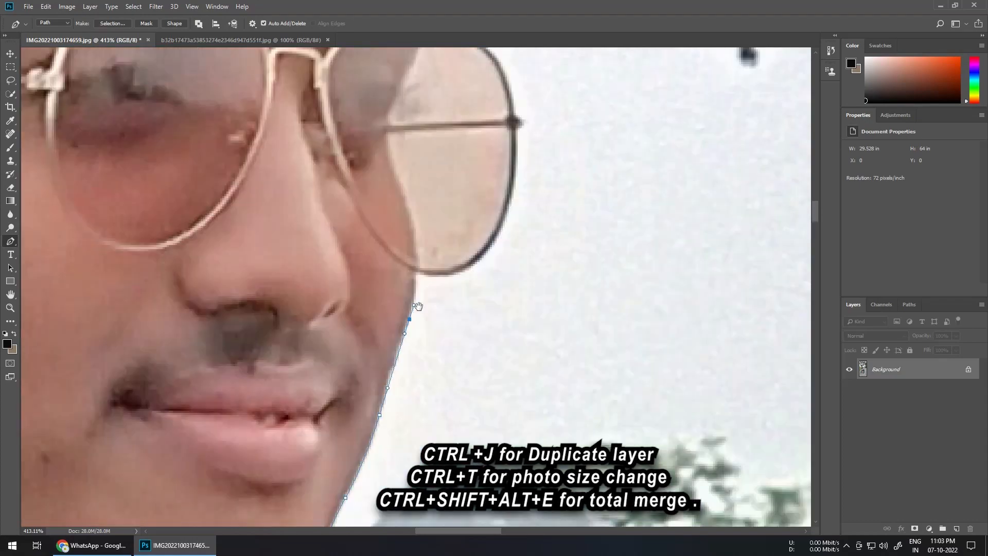
Step: Trace the path around the outer rim and hinge of the sunglasses lens up to the hairline
scroll(418, 306, up, 2)
click(412, 266)
drag(495, 246, 525, 203)
drag(535, 149, 545, 182)
drag(532, 227, 539, 272)
scroll(547, 294, up, 3)
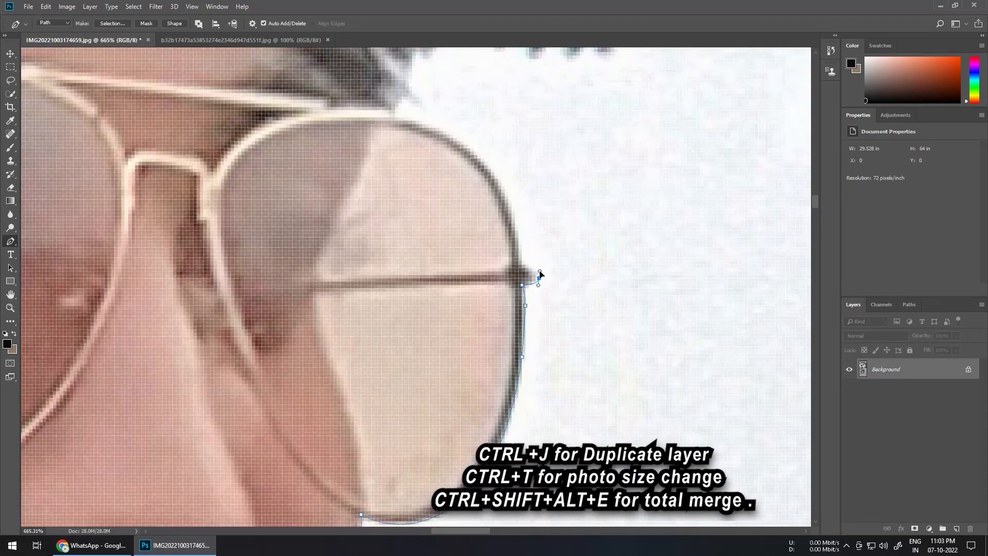
drag(443, 132, 438, 278)
click(440, 272)
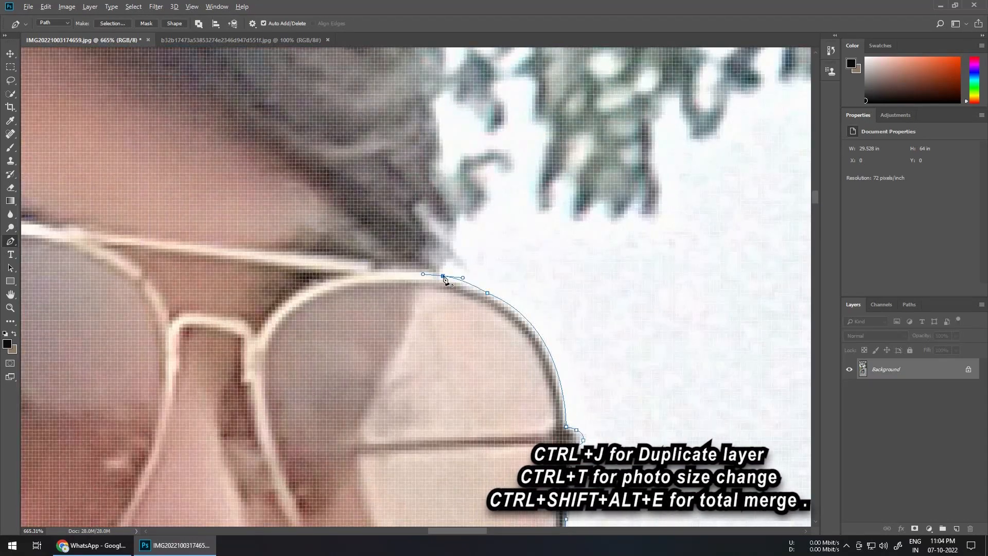
Step: Continue the path from the sunglasses up the side of the hair toward the crown
scroll(463, 275, down, 6)
click(463, 269)
click(457, 253)
click(471, 255)
click(481, 271)
drag(460, 226, 540, 351)
click(535, 331)
drag(479, 262, 570, 374)
click(527, 312)
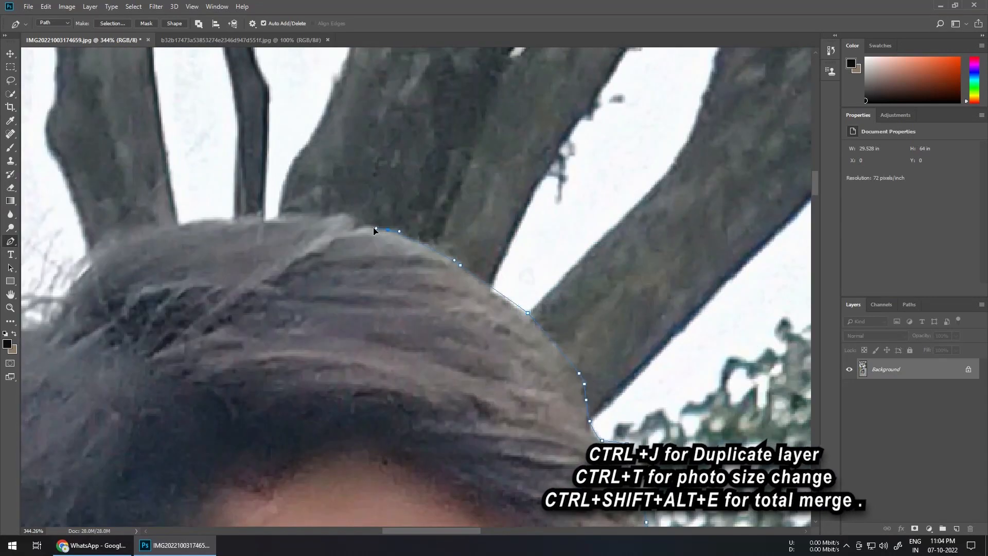
Step: Trace the path across the top of the hair and down to the dip beside the loose strands
click(349, 213)
click(272, 217)
click(263, 219)
click(233, 219)
click(199, 223)
click(163, 229)
drag(163, 230, 385, 243)
click(300, 289)
drag(314, 288, 413, 229)
click(373, 265)
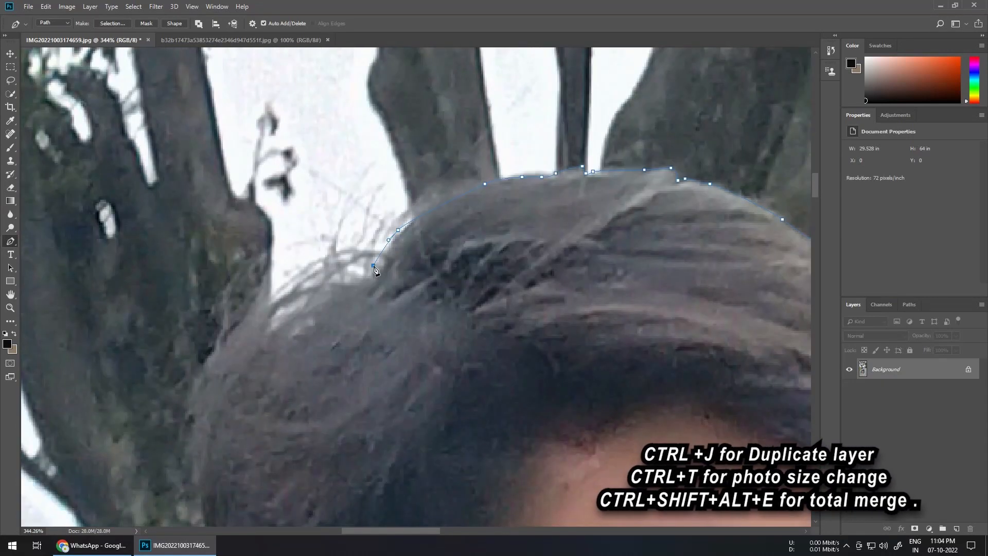
drag(334, 309, 386, 281)
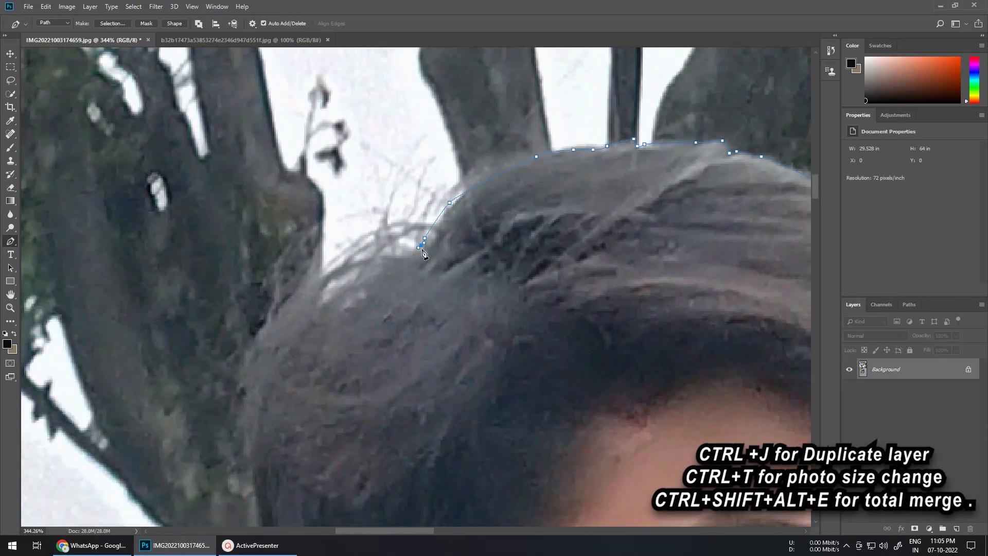
Step: Trace the path down the back of the hair and behind the ear to the neck
drag(259, 323, 257, 328)
drag(241, 467, 332, 201)
drag(381, 422, 321, 232)
drag(334, 224, 353, 283)
drag(402, 361, 359, 153)
click(350, 96)
click(401, 149)
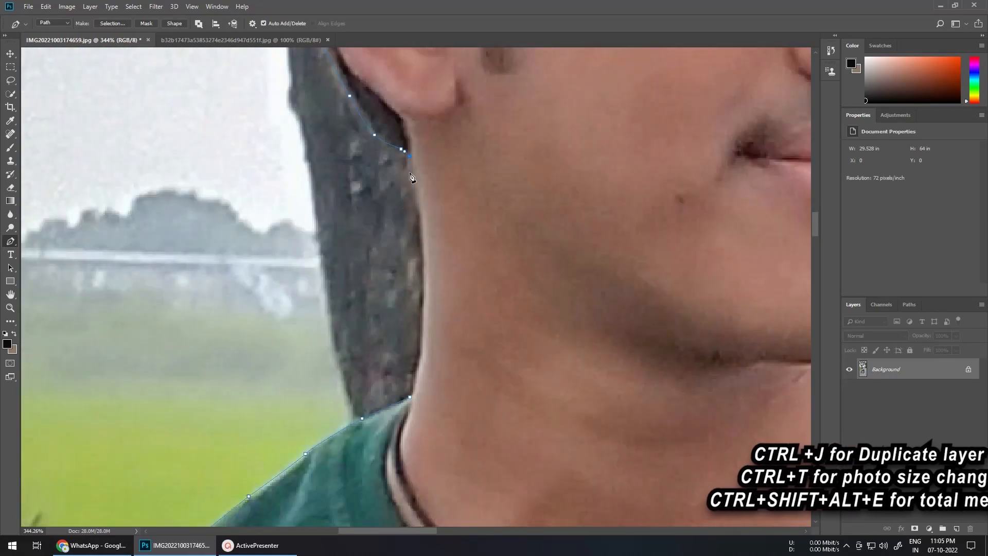
Step: Trace the path down the back of the neck and close it at the starting point on the shirt collar
drag(422, 303, 418, 331)
drag(419, 367, 419, 370)
click(411, 393)
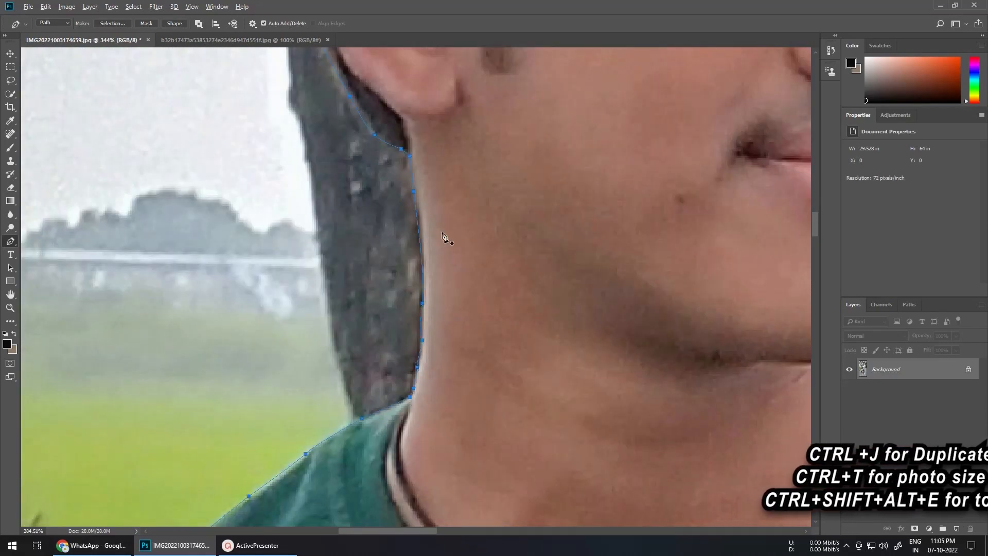
Step: Convert the closed path around the man into a new selection with a feather radius of 2 pixels
scroll(443, 238, down, 10)
right_click(485, 297)
click(507, 335)
text(2)
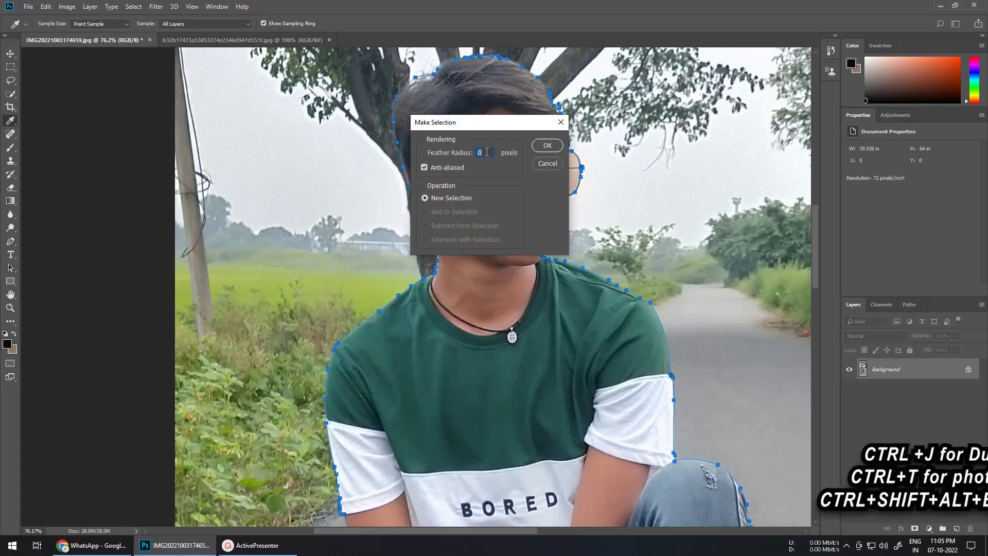
click(548, 148)
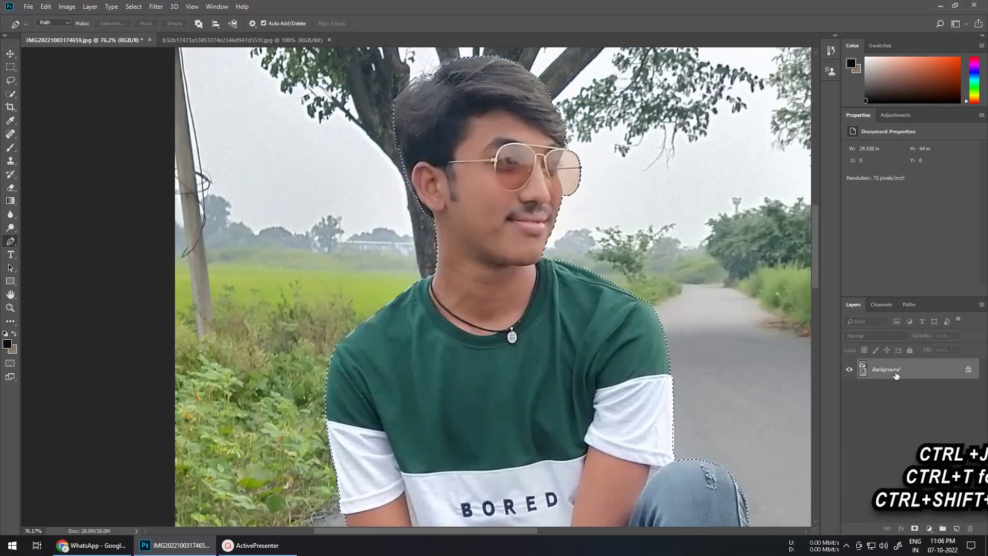
Step: Copy the selected man onto a new layer and hide the Background layer to check the cutout's edges
key(ctrl+j)
click(849, 390)
scroll(451, 313, up, 3)
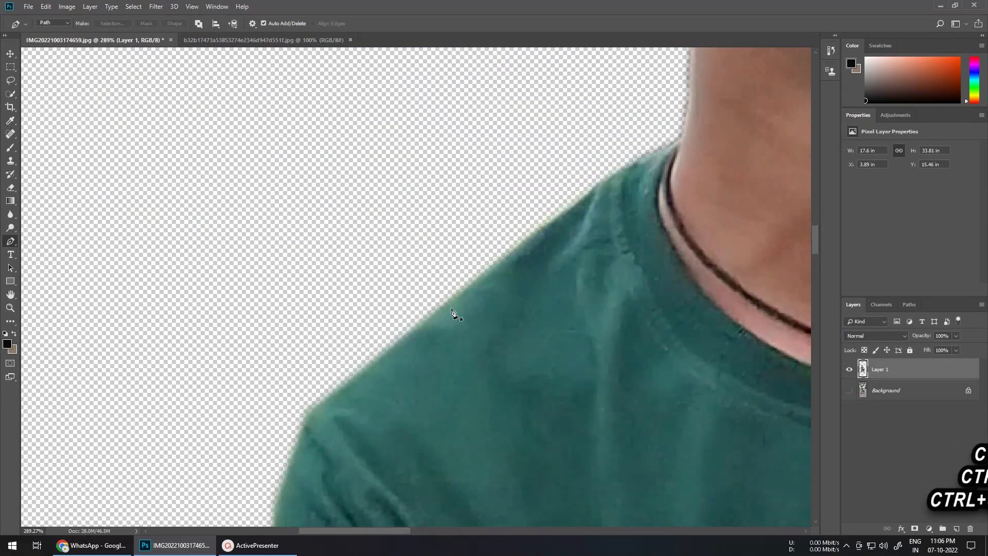
scroll(494, 334, up, 2)
scroll(494, 333, down, 8)
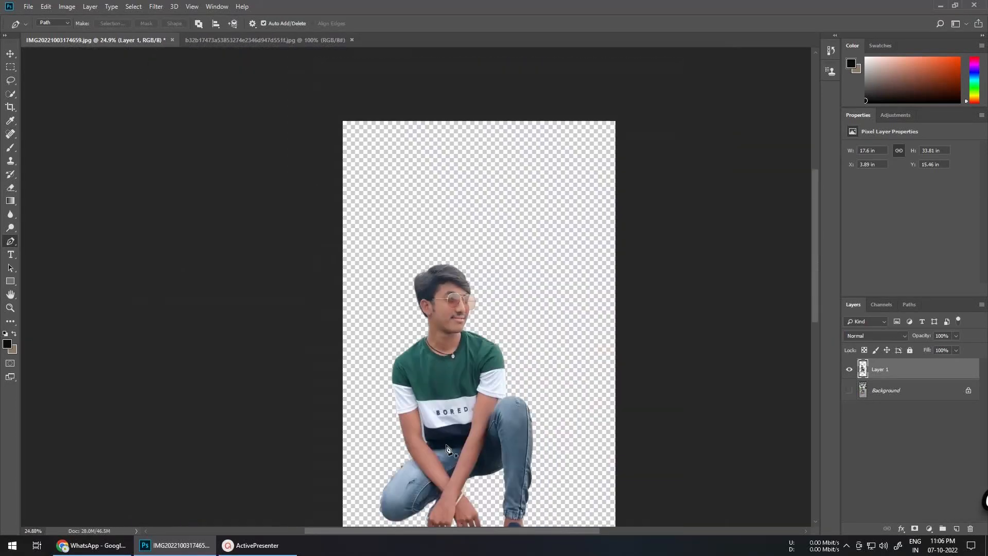
Step: Move the cutout man into the autumn road document as a new layer
key(v)
drag(388, 191, 443, 248)
scroll(443, 248, down, 3)
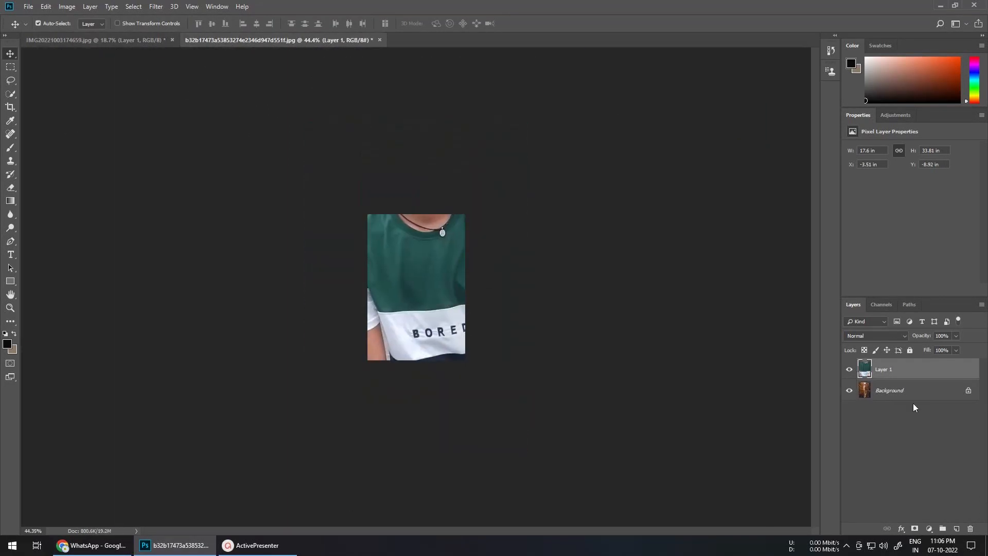
Step: Hide the man's layer, select the Background layer and resample the road image to a resolution of 300 pixels/inch
click(849, 369)
click(875, 390)
scroll(585, 348, down, 2)
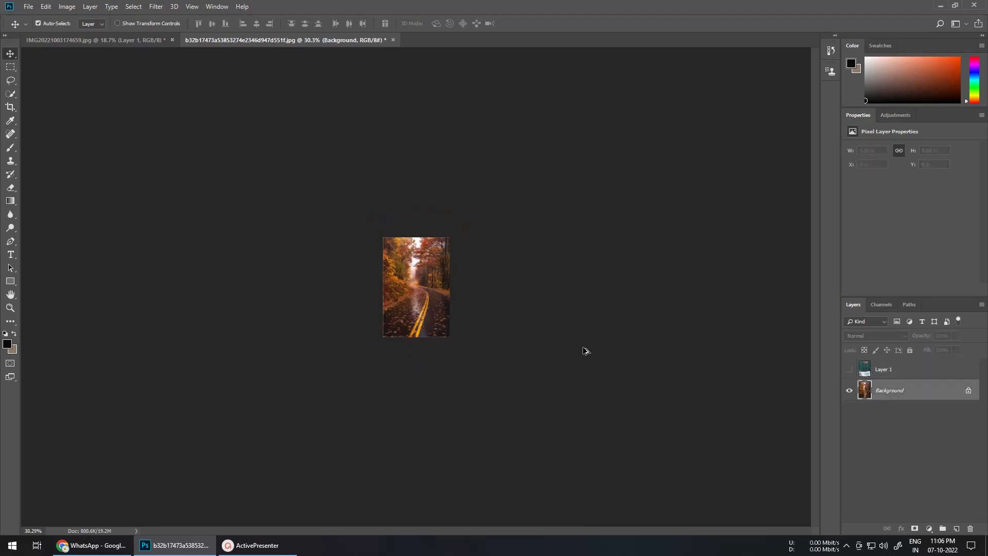
scroll(227, 71, up, 1)
click(67, 6)
click(82, 84)
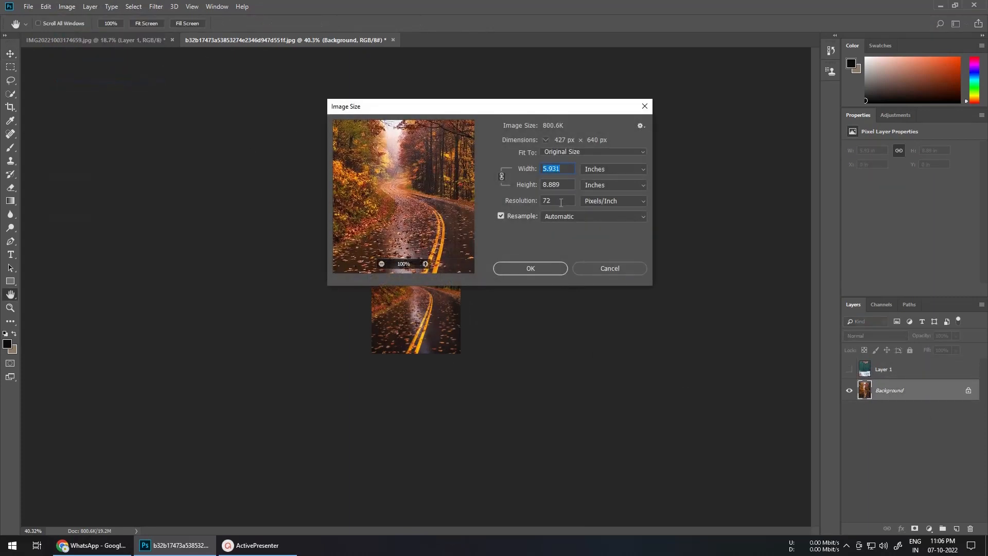
key(Tab)
key(Tab)
text(300)
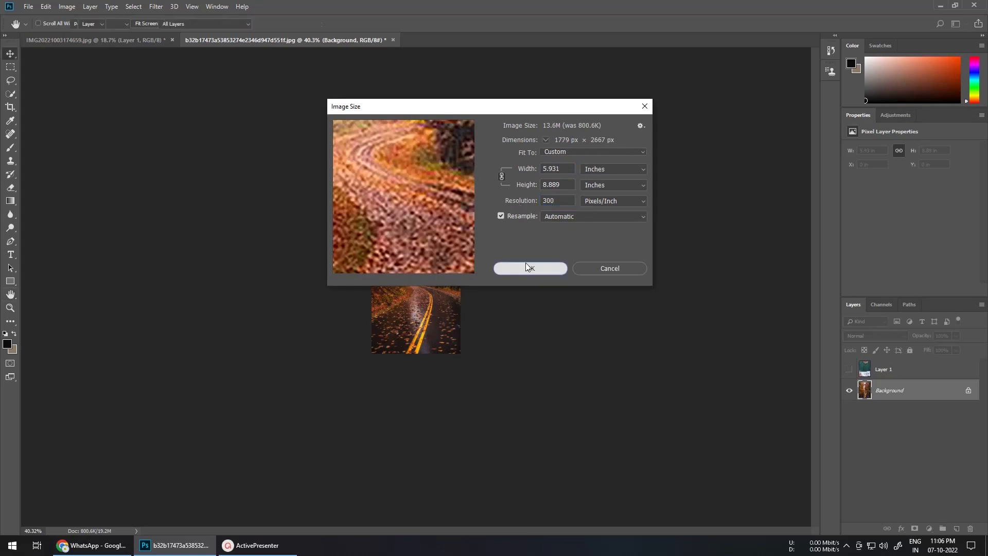
click(530, 268)
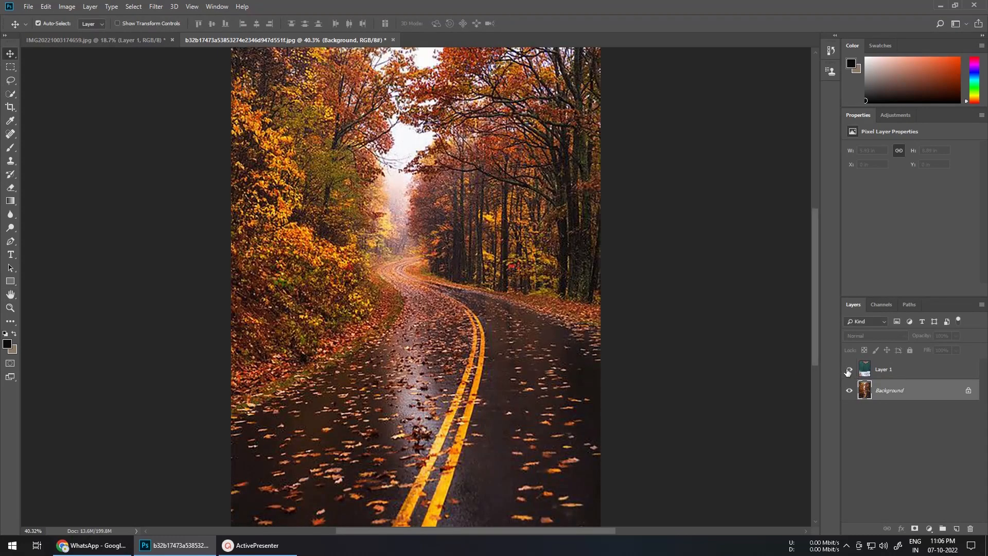
Step: Show the man's layer again and scale it with Free Transform to about 18.7% so he fits on the road
click(849, 369)
scroll(364, 309, down, 5)
key(alt+bracketright)
key(ctrl+t)
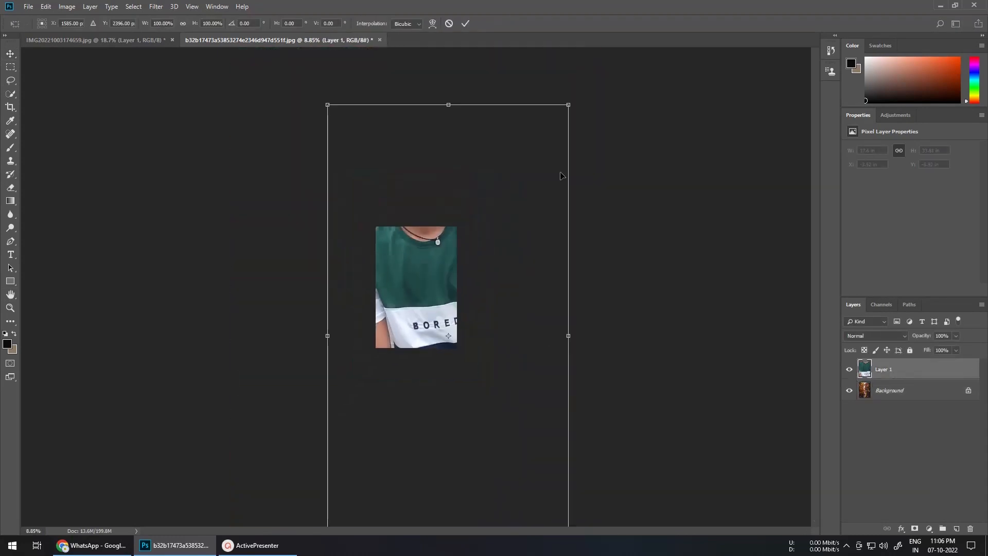
drag(568, 104, 453, 260)
drag(443, 306, 422, 282)
drag(457, 250, 446, 270)
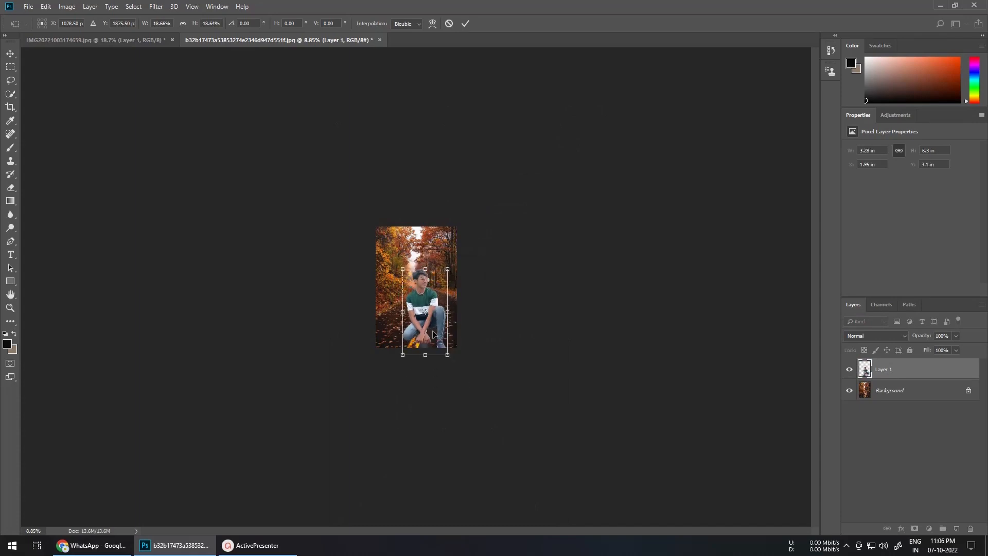
Step: Reduce the man to about 16.4% and place him over the yellow line near the middle of the road
scroll(432, 333, up, 3)
drag(472, 333, 438, 307)
drag(456, 218, 451, 230)
drag(433, 287, 448, 289)
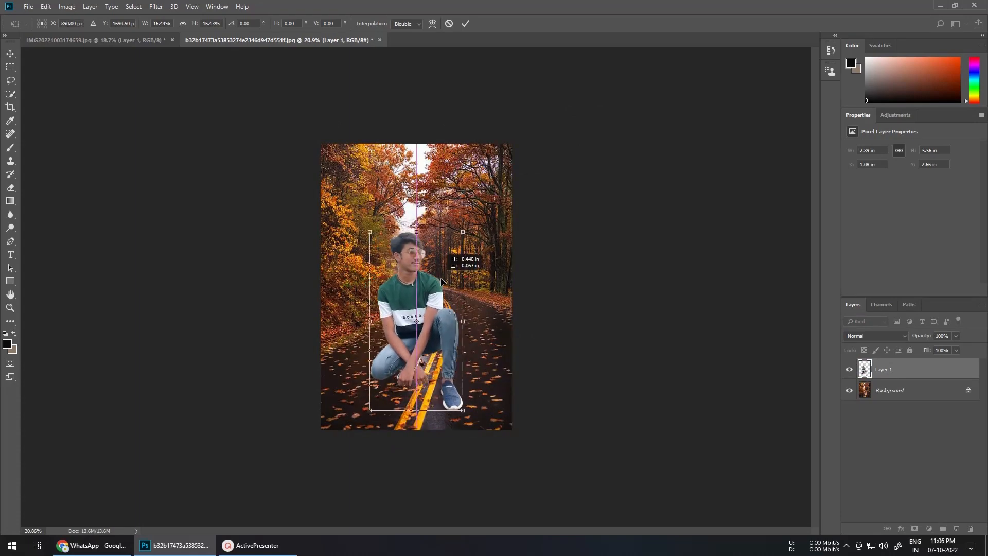
key(Return)
scroll(421, 378, up, 7)
scroll(421, 377, down, 3)
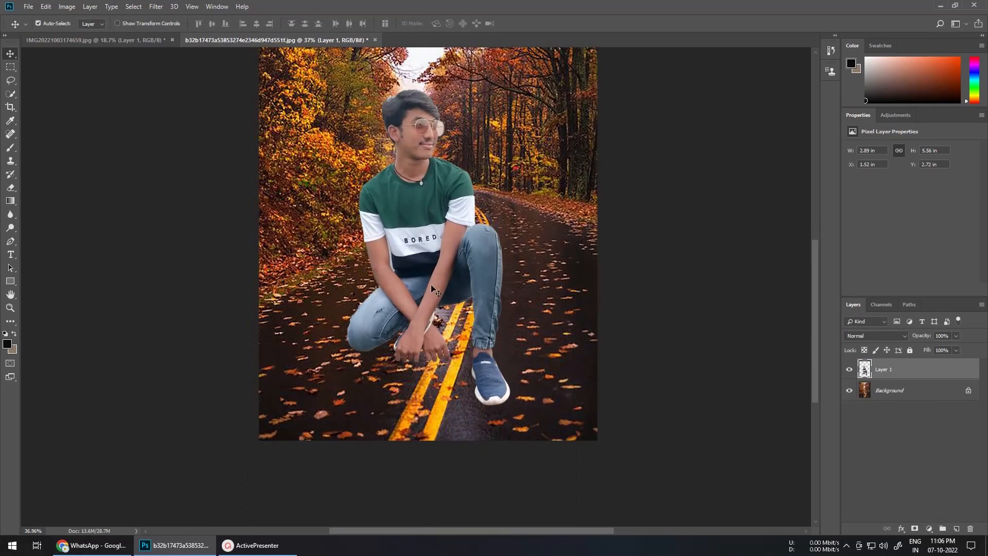
drag(419, 297, 424, 295)
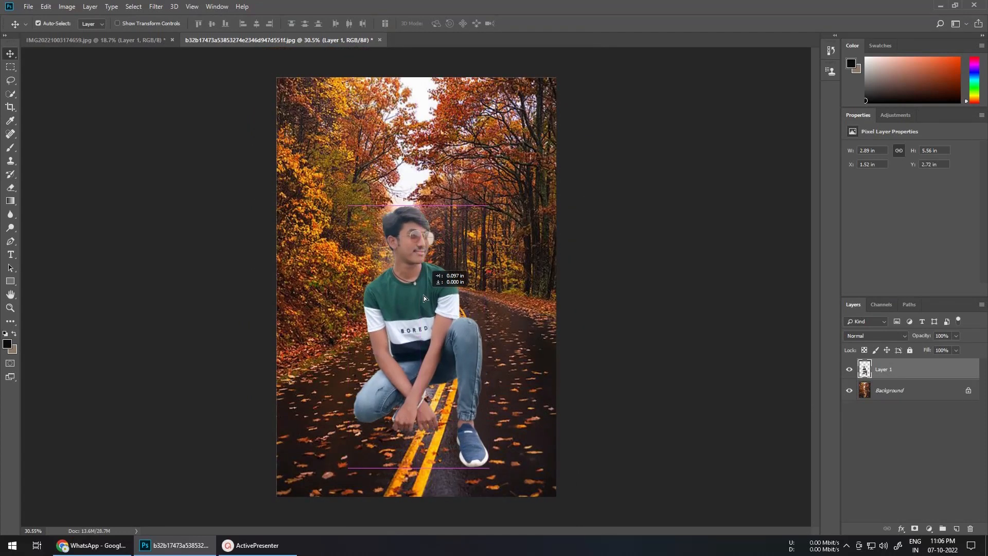
Step: Scale the man down to about 2.46 by 4.74 in and reposition him over the yellow lines in the foreground
scroll(424, 296, down, 2)
key(ctrl+t)
drag(461, 236, 451, 256)
drag(417, 313, 427, 313)
drag(460, 257, 457, 262)
key(Return)
scroll(427, 311, up, 4)
scroll(427, 308, down, 4)
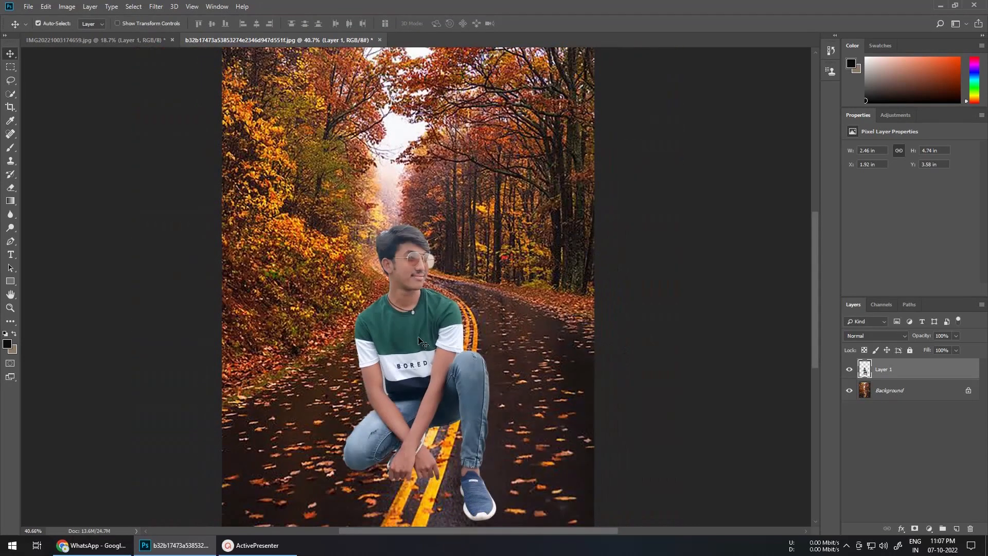
drag(411, 348, 409, 347)
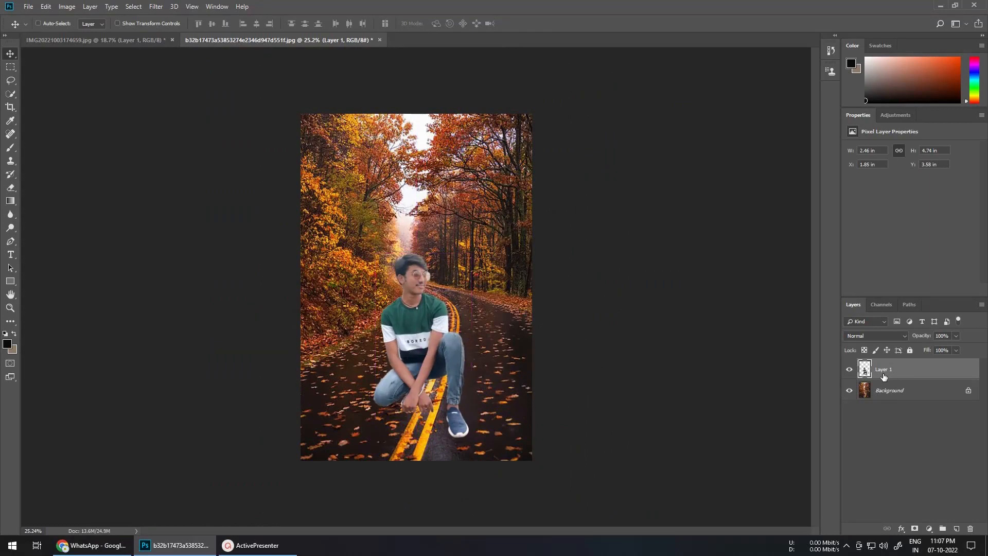
key(ctrl+j)
scroll(419, 280, up, 13)
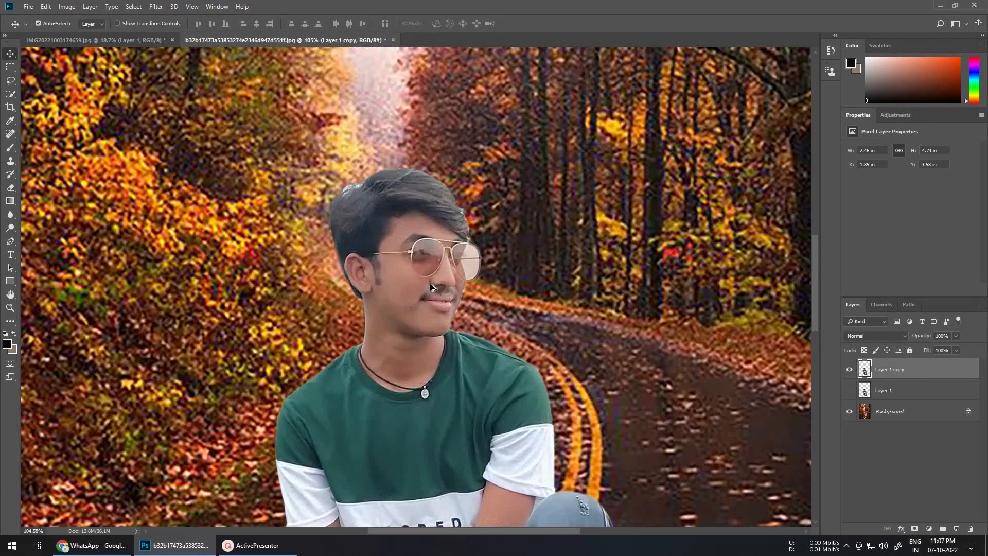
scroll(423, 275, down, 9)
scroll(421, 263, up, 12)
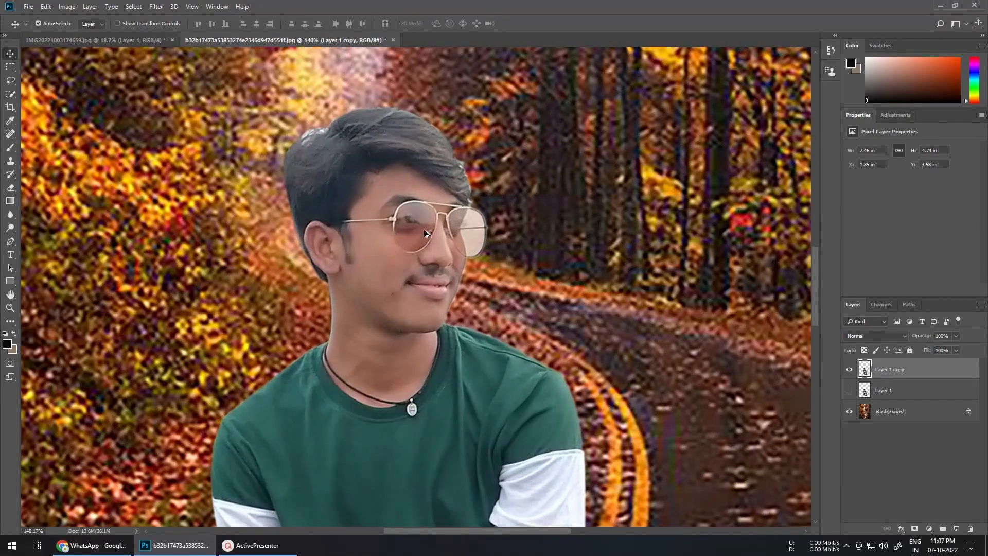
scroll(424, 230, down, 6)
scroll(396, 330, up, 9)
scroll(406, 319, up, 1)
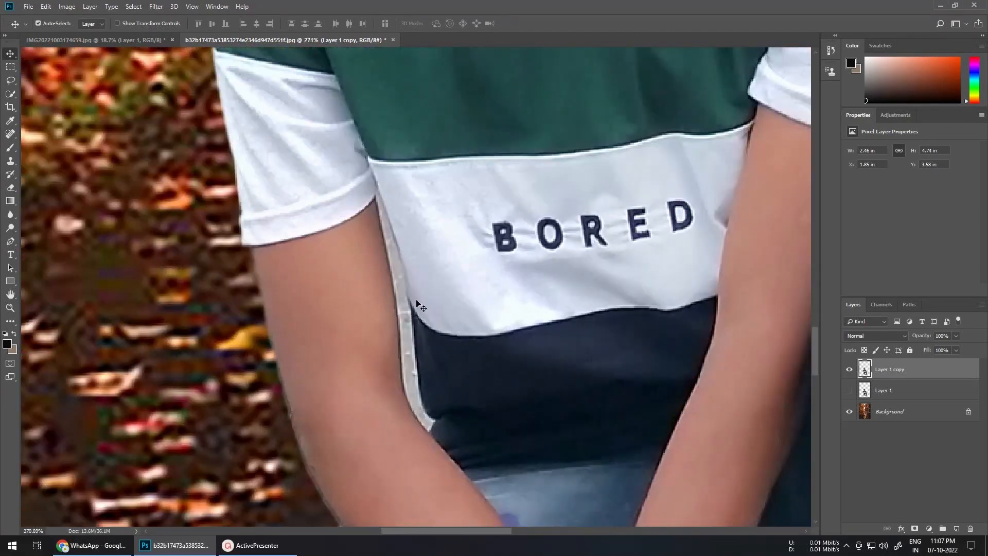
key(Delete)
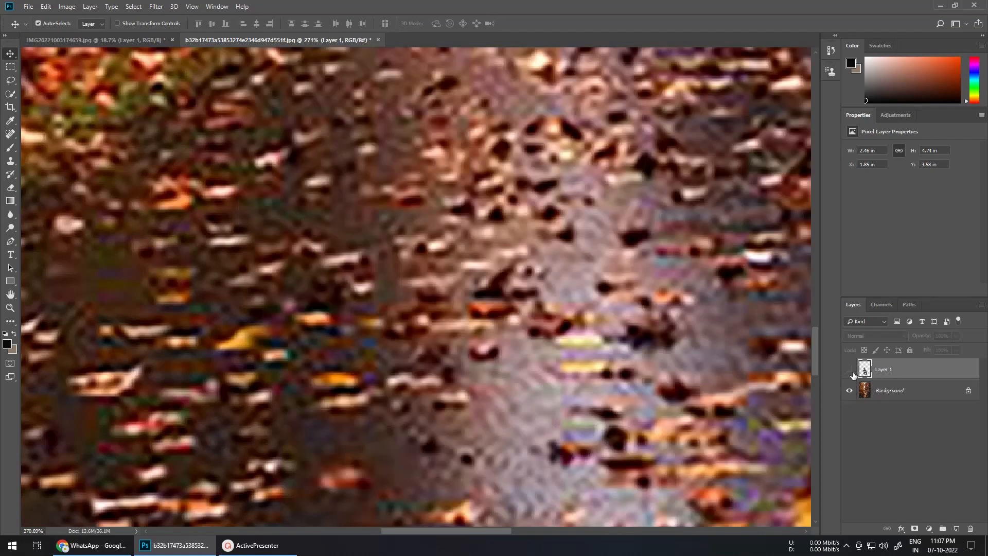
click(849, 369)
Step: Trace a closed Pen tool path around the leftover background strip between the bent arm and the shirt
click(11, 246)
scroll(370, 176, up, 3)
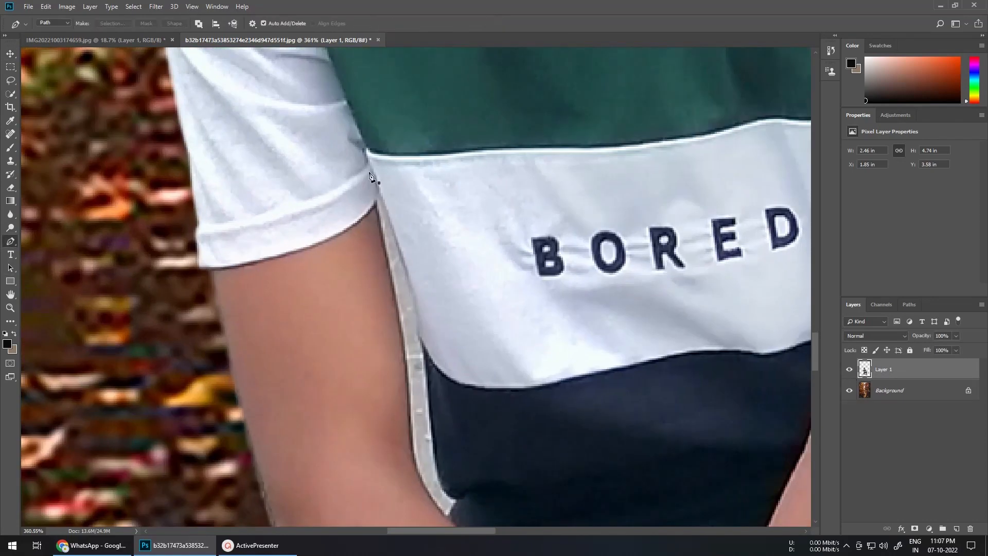
click(380, 210)
click(407, 378)
drag(412, 417, 393, 337)
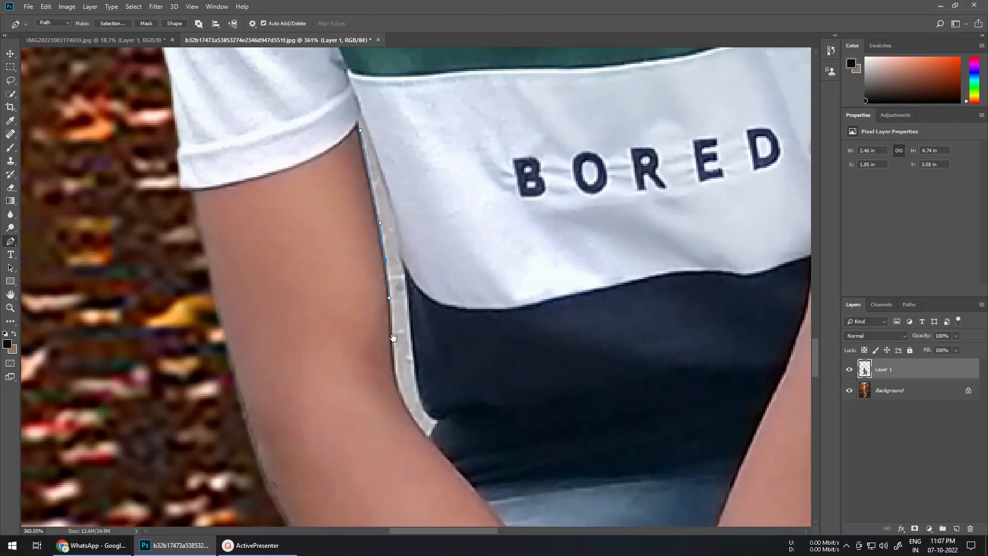
scroll(427, 434, up, 3)
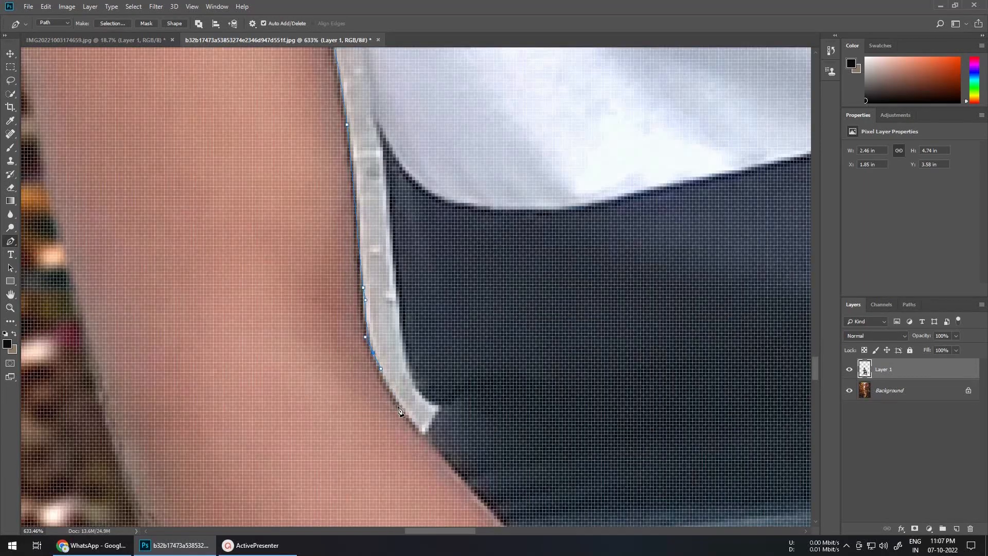
click(442, 405)
scroll(405, 333, down, 2)
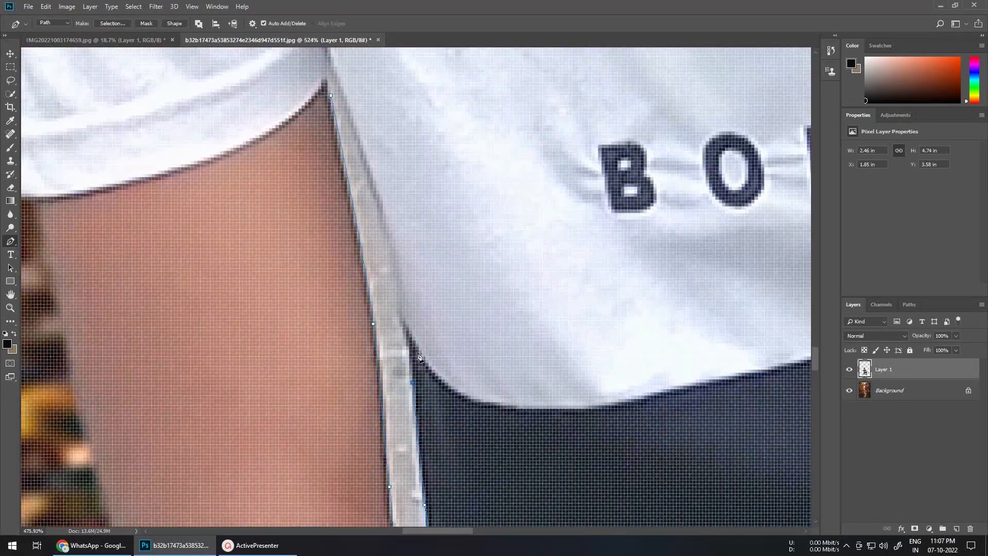
drag(396, 267, 390, 244)
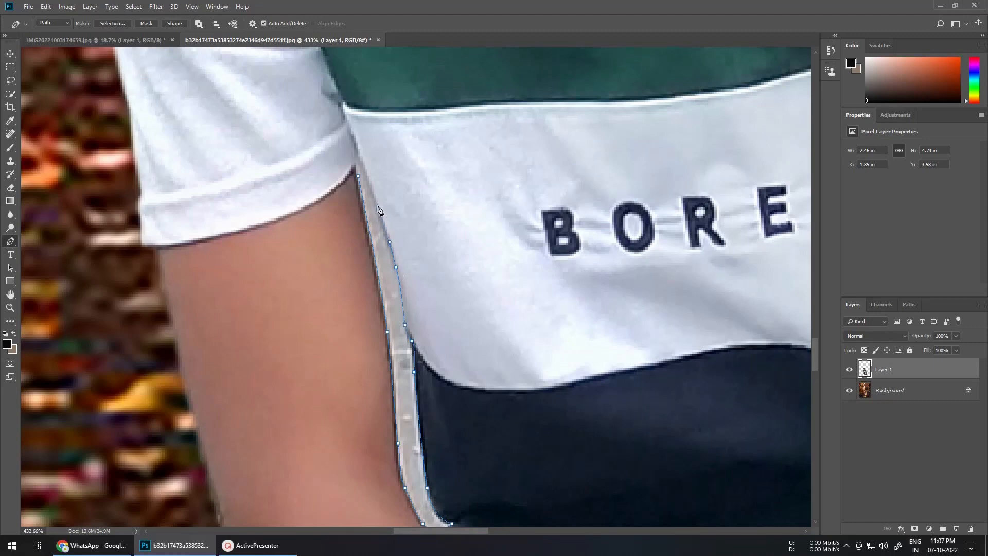
scroll(359, 177, down, 2)
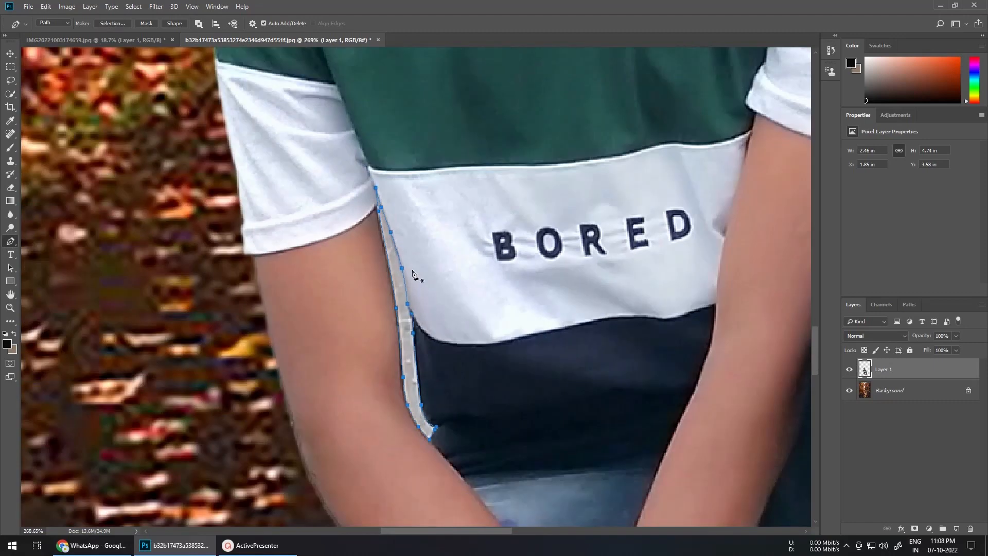
Step: Trace the leftover background between the other sleeve and the raised knee, and delete the traced background from the cutout
scroll(412, 270, down, 3)
drag(495, 319, 387, 433)
scroll(458, 295, up, 4)
click(441, 285)
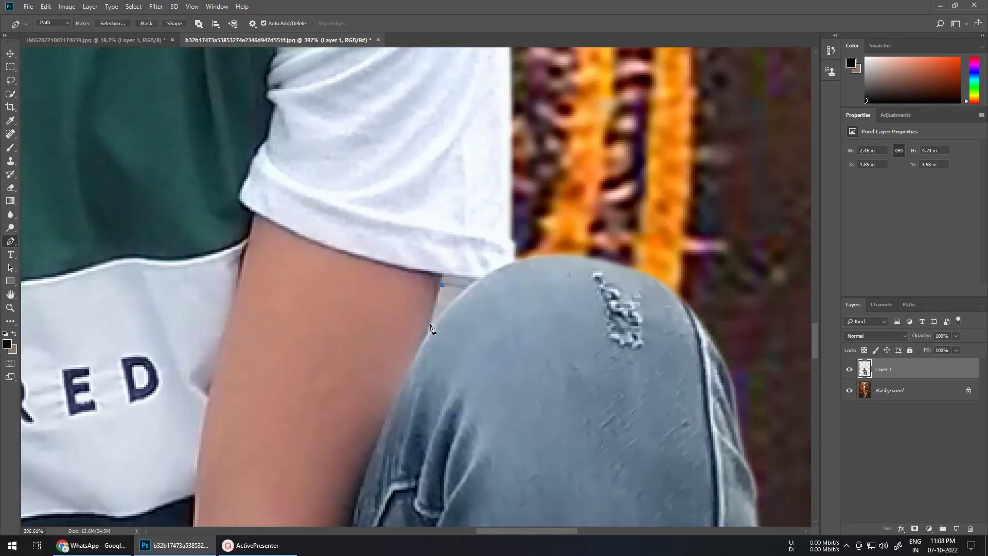
key(ctrl+Return)
key(Delete)
key(ctrl+d)
Step: Inspect the man's cutout edges around the hair, face, shirt and legs for remaining background
scroll(404, 347, down, 4)
drag(325, 380, 461, 395)
drag(402, 303, 403, 407)
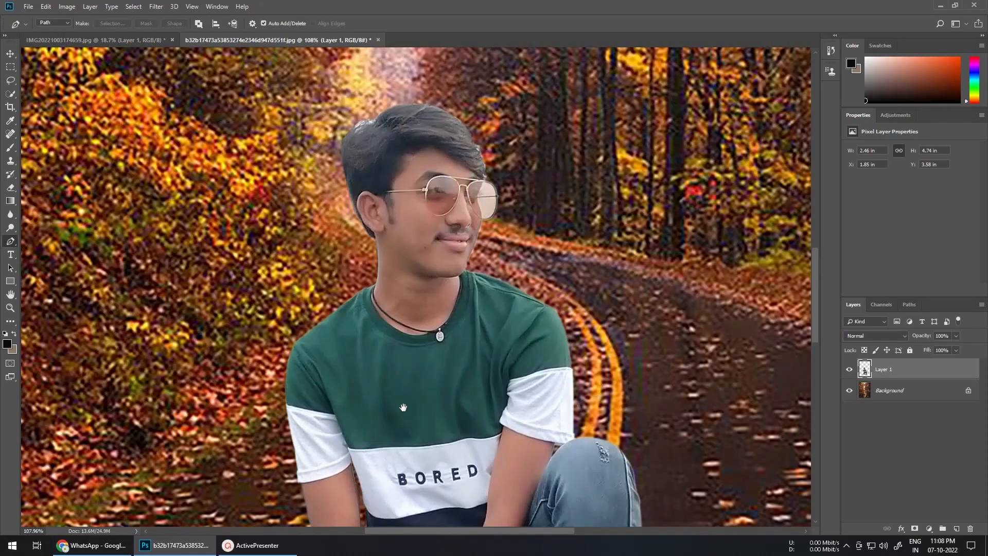
scroll(385, 108, up, 8)
scroll(383, 137, down, 7)
scroll(471, 298, down, 5)
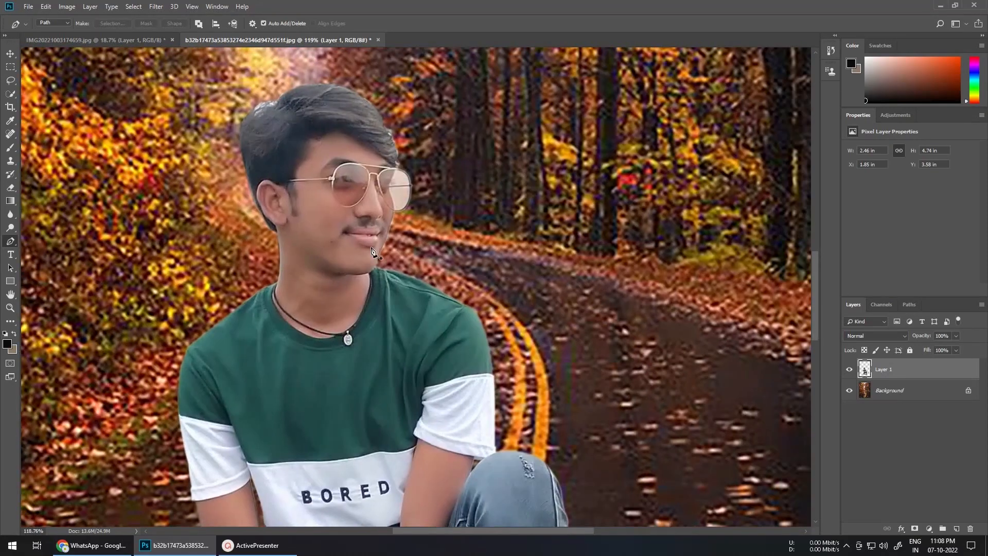
scroll(399, 201, down, 3)
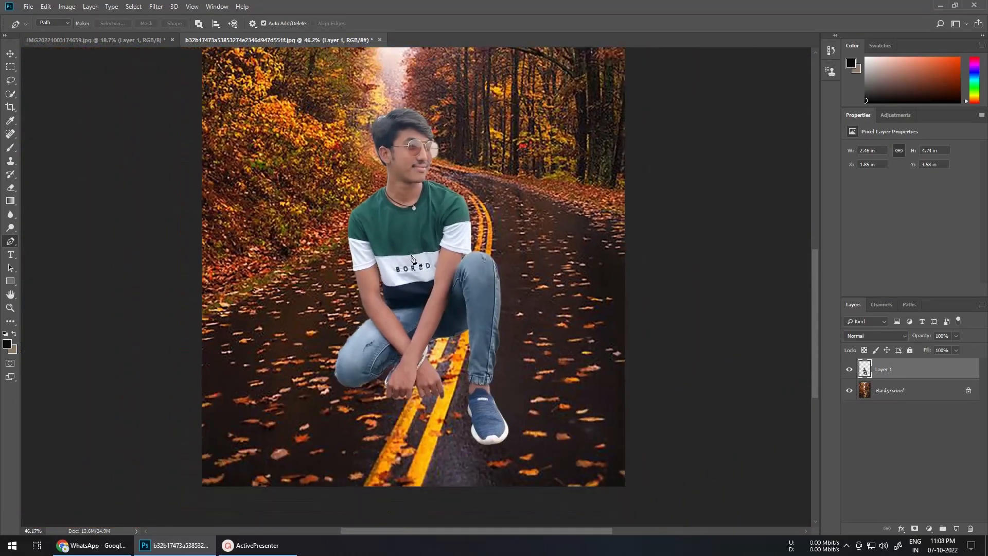
scroll(411, 263, up, 2)
scroll(511, 351, down, 2)
Step: Duplicate the man's layer and switch to the Move tool
right_click(890, 381)
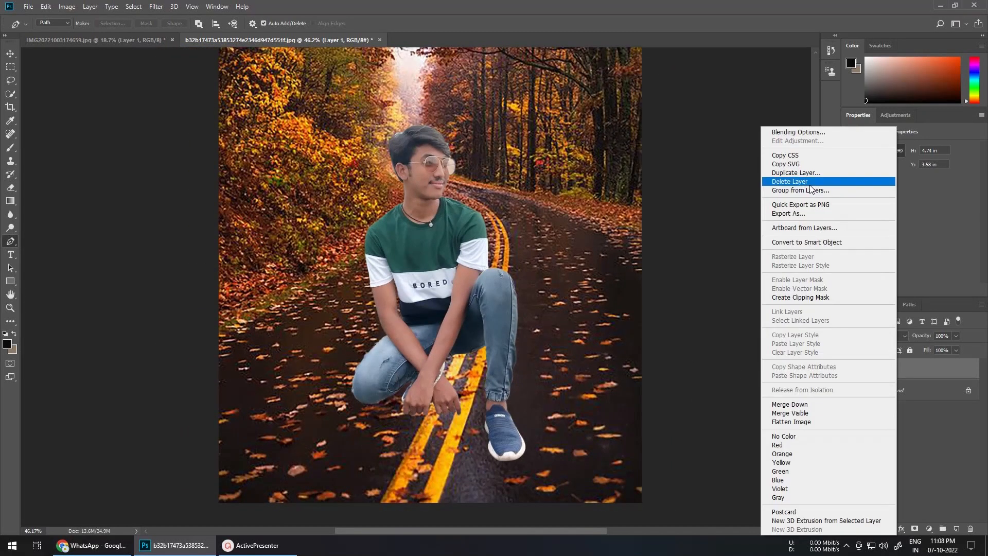
click(771, 179)
key(Return)
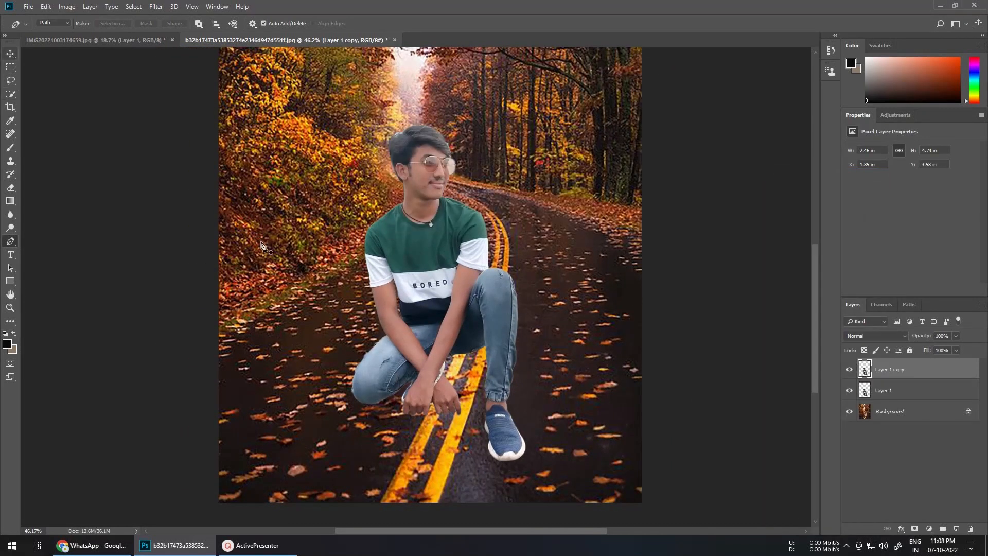
scroll(429, 407, down, 2)
click(16, 57)
scroll(437, 317, down, 1)
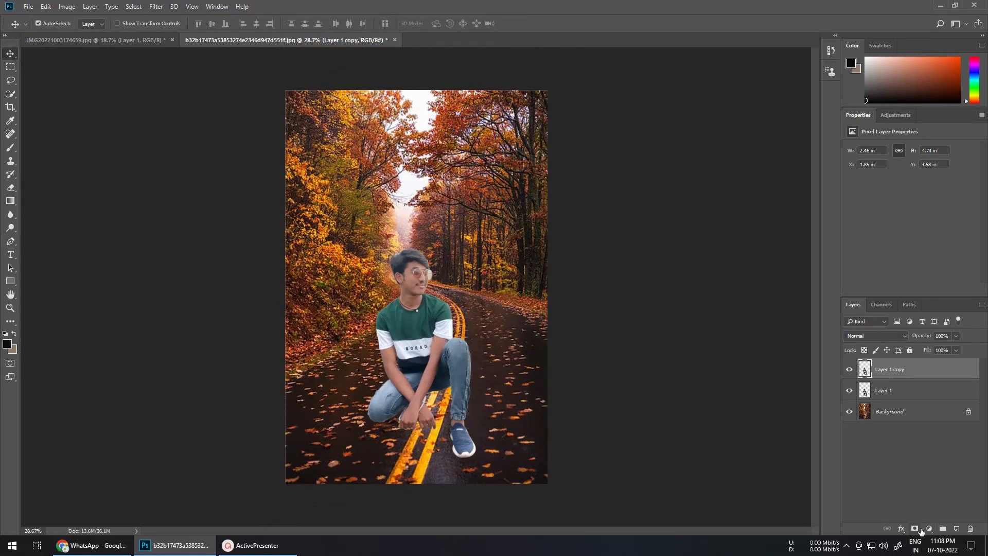
right_click(887, 367)
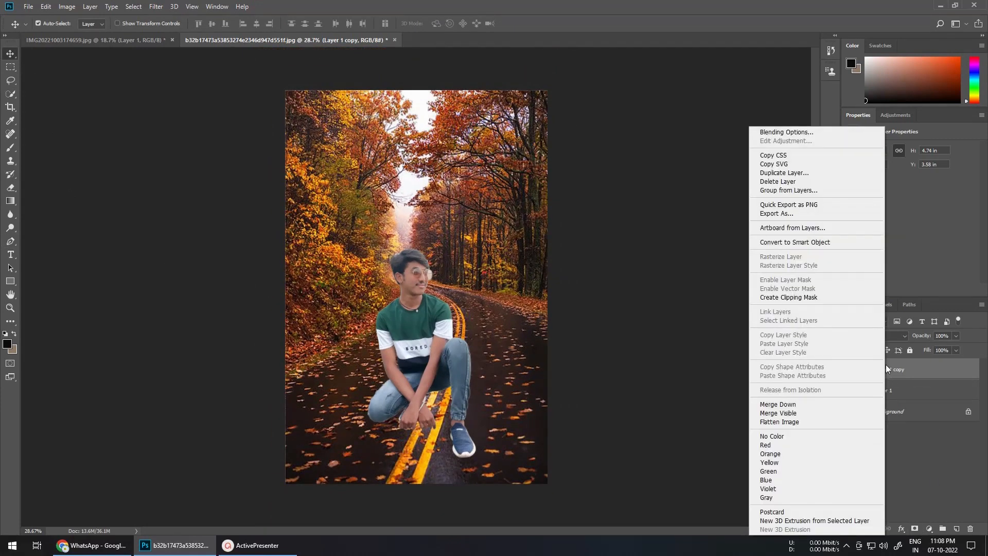
click(919, 442)
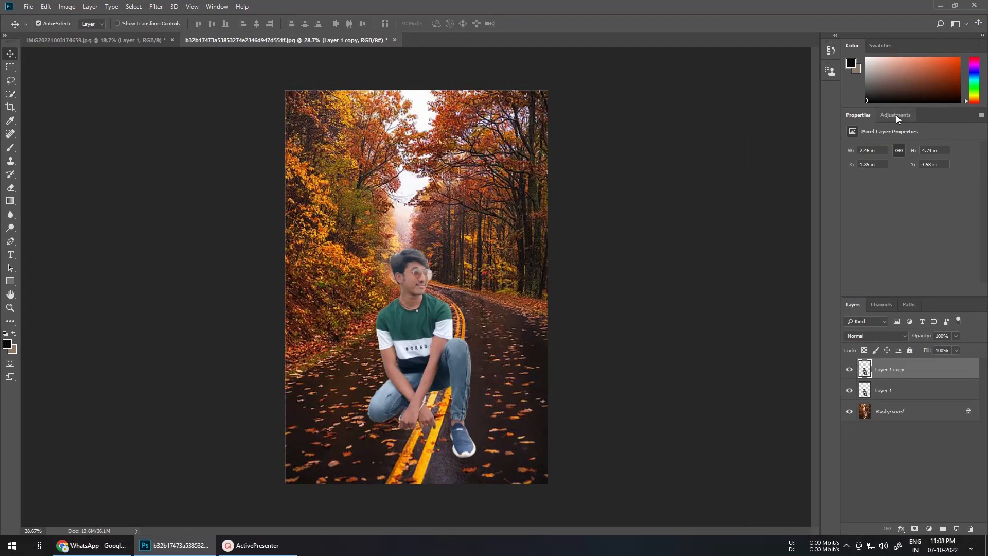
Step: Add a Curves adjustment above the duplicated man layer and clip it to that layer
click(930, 529)
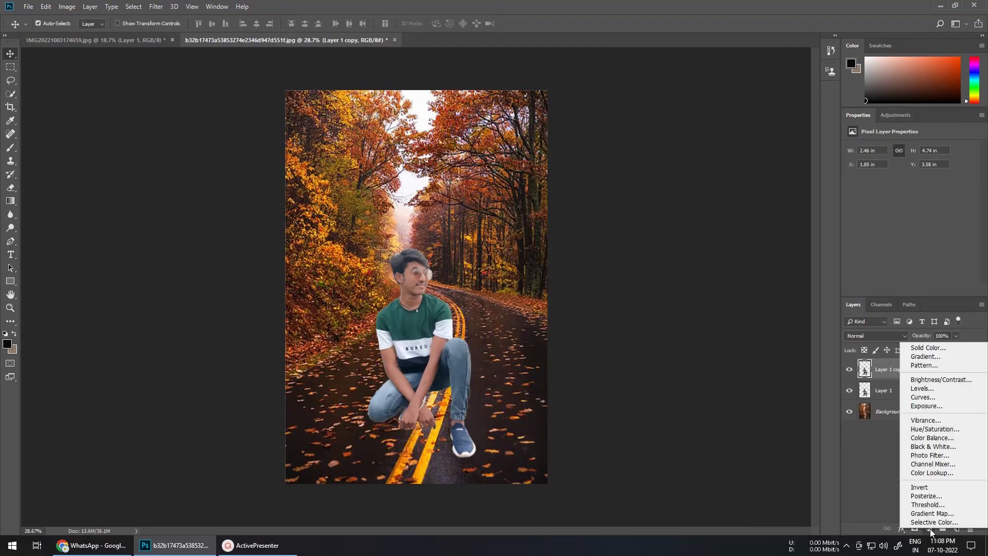
click(922, 397)
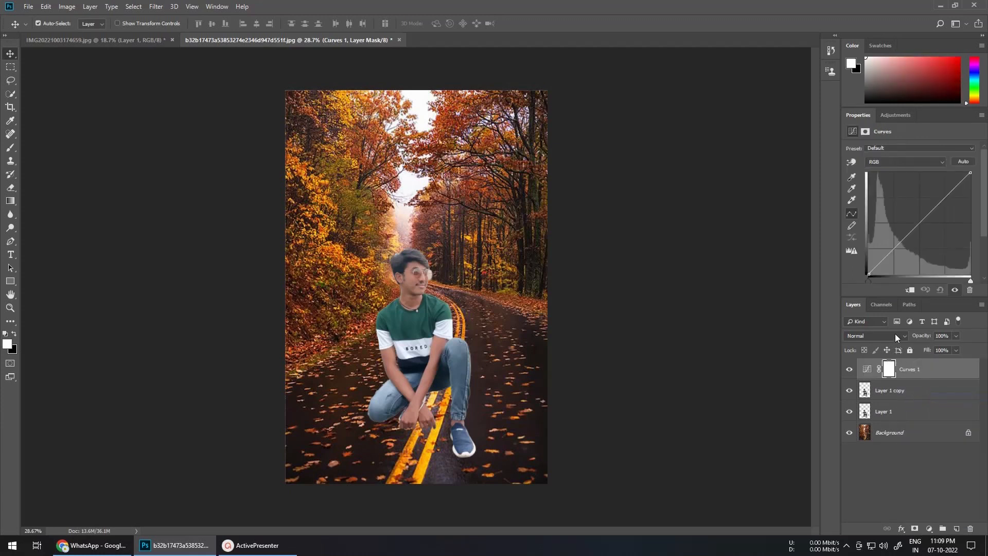
click(911, 290)
click(877, 370)
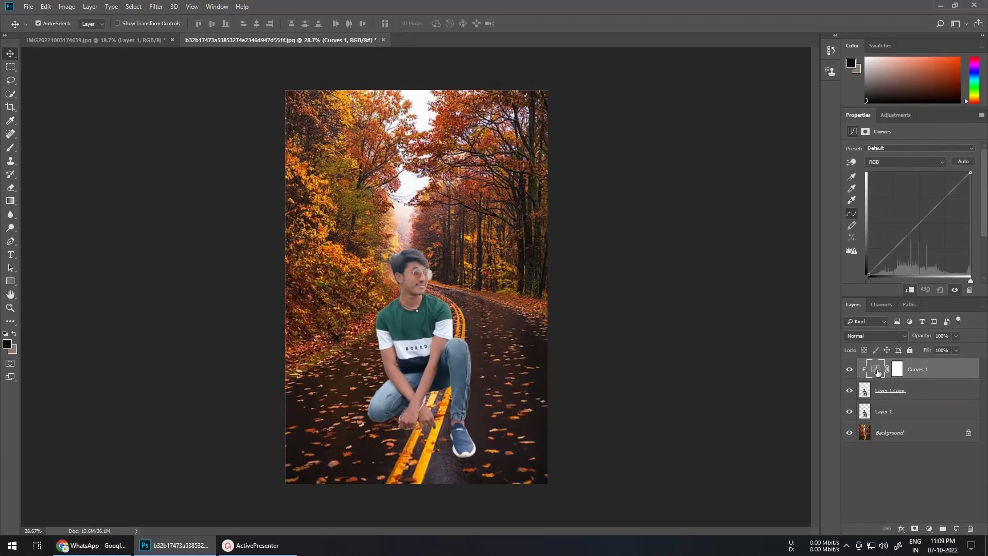
Step: Set the Curves auto colour correction to Find Dark & Light Colors, with target shadow colour 191512 sampled from the dark road
alt+click(961, 161)
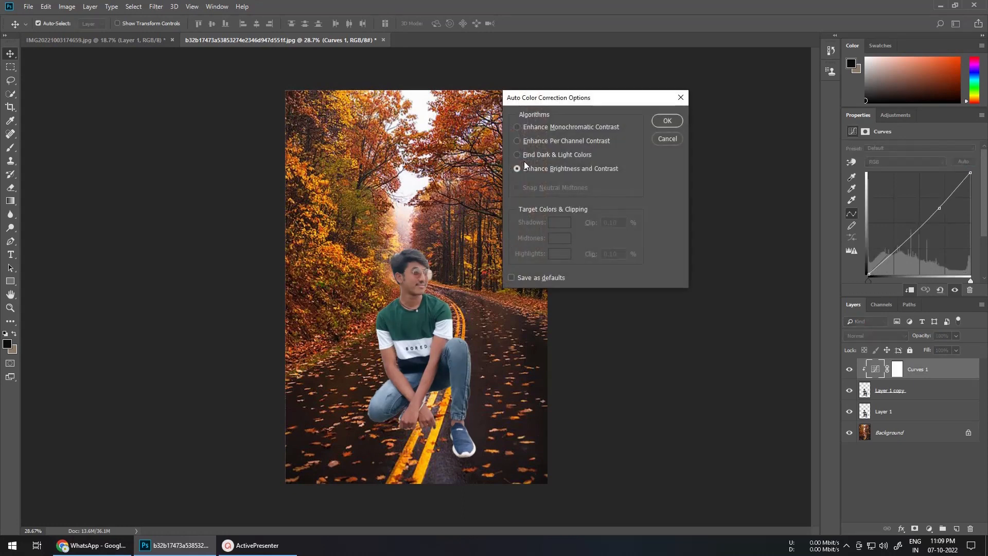
click(517, 155)
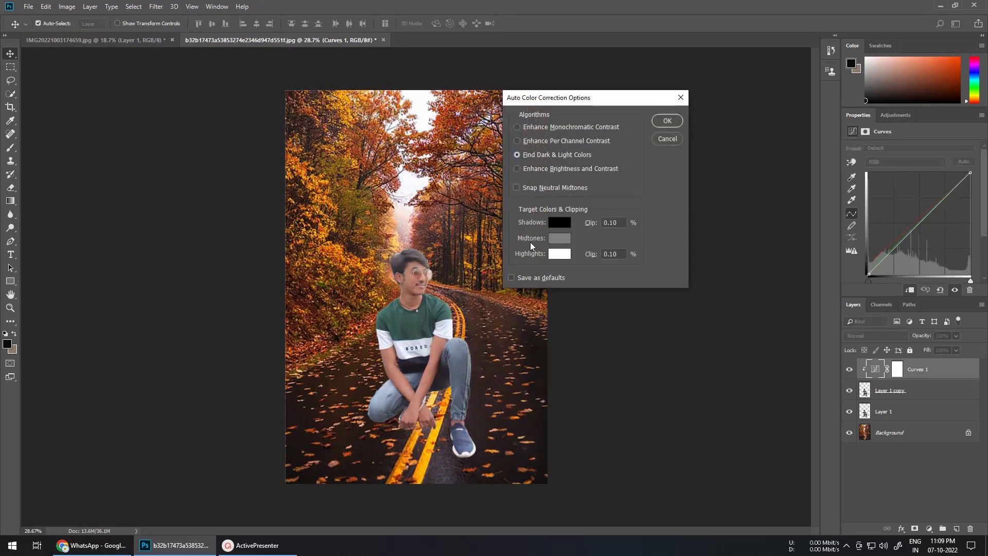
click(559, 222)
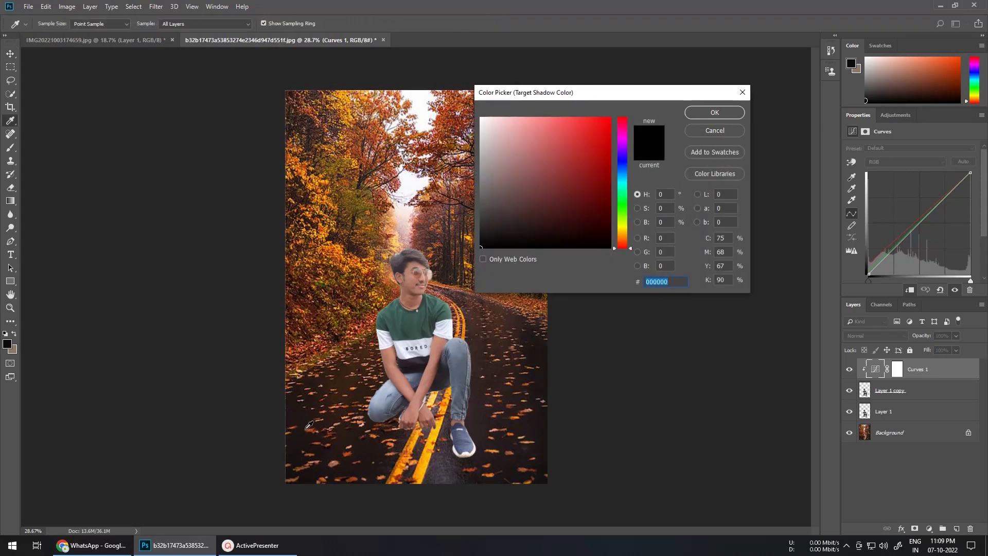
click(301, 413)
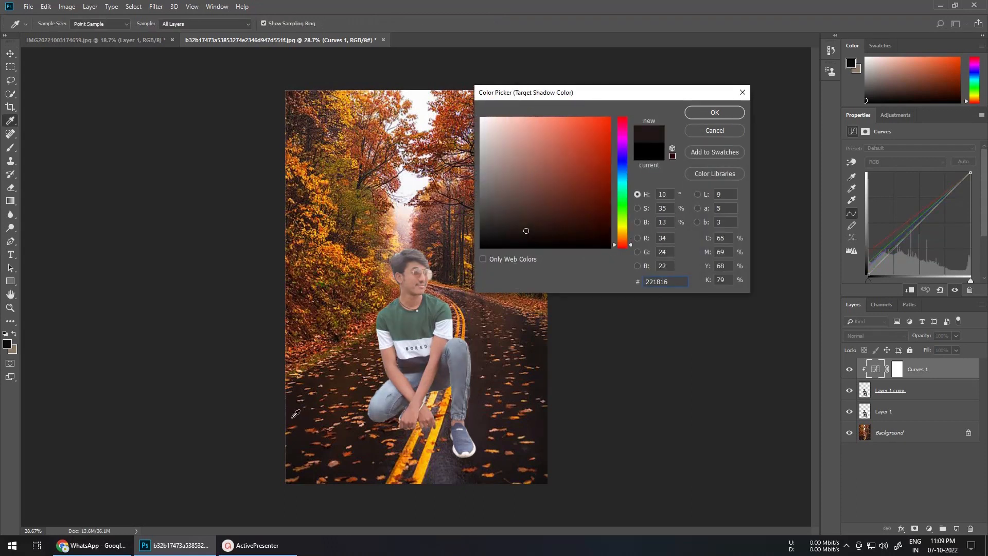
click(296, 450)
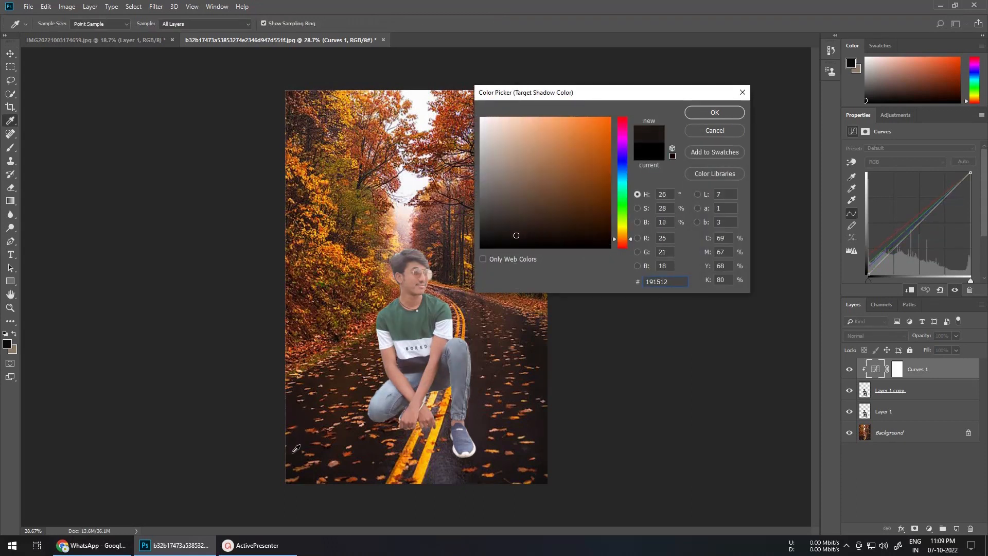
click(714, 117)
Step: Try orange and yellow colours sampled from the autumn background as the Curves target highlight colour
click(554, 259)
click(345, 117)
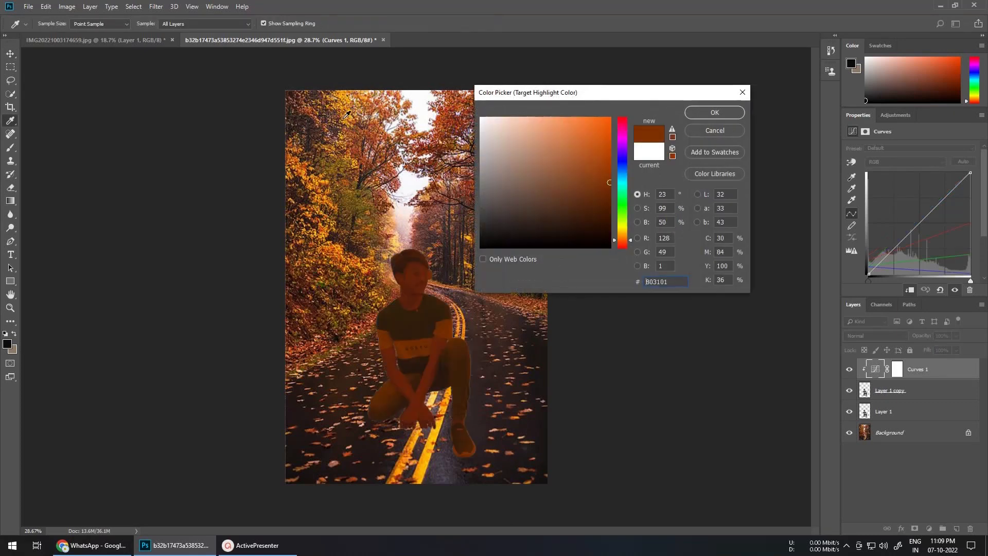
click(397, 218)
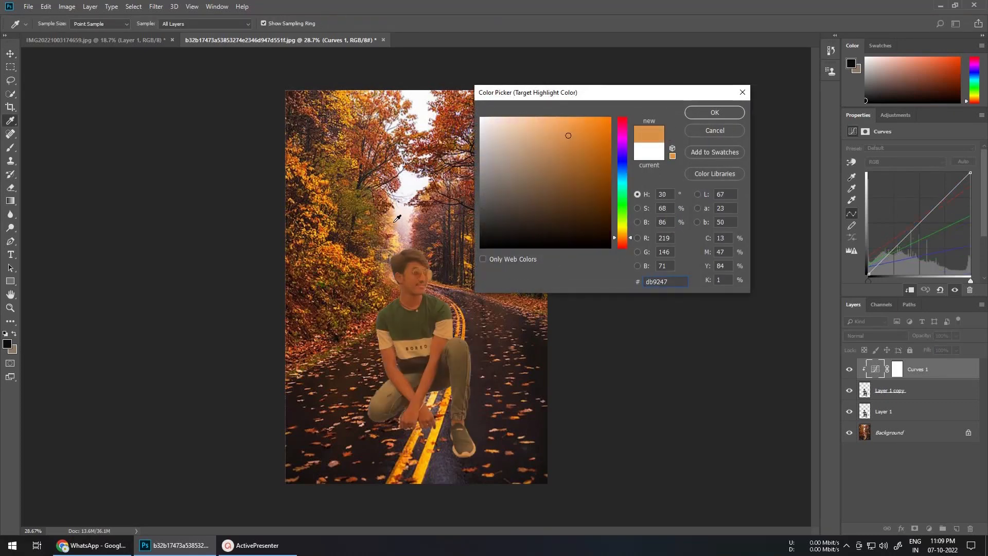
click(347, 91)
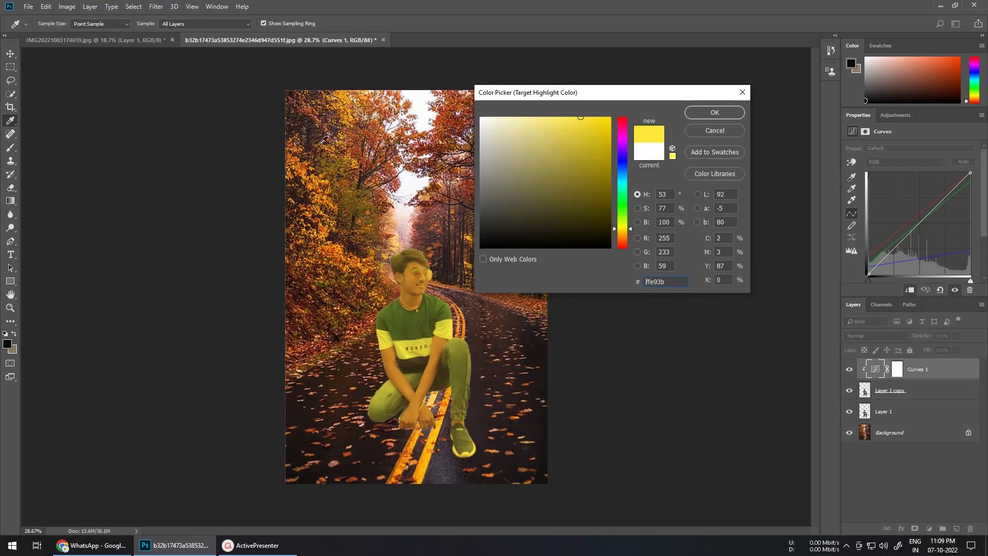
click(307, 168)
mouse_move(556, 141)
mouse_down()
mouse_move(580, 122)
mouse_move(533, 125)
mouse_move(550, 108)
mouse_up()
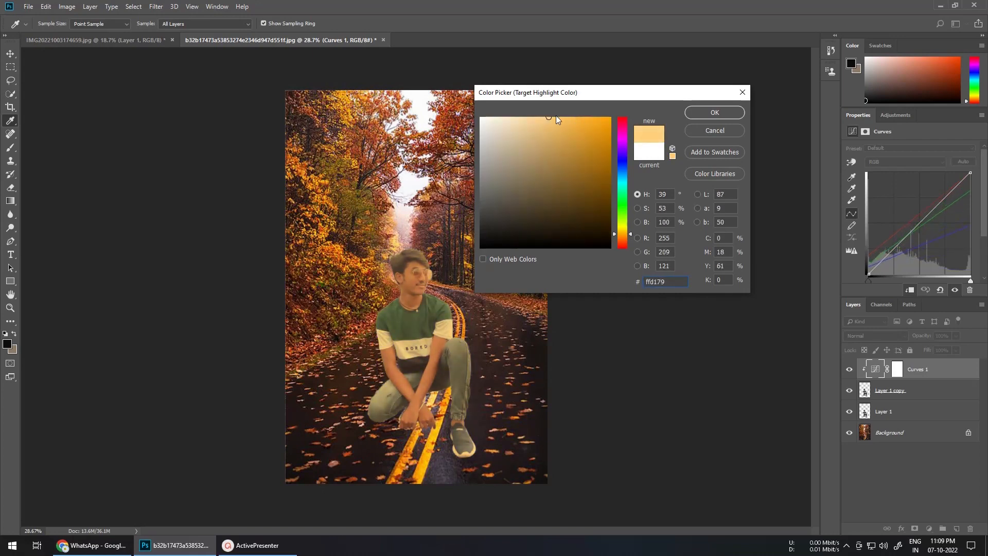
click(349, 92)
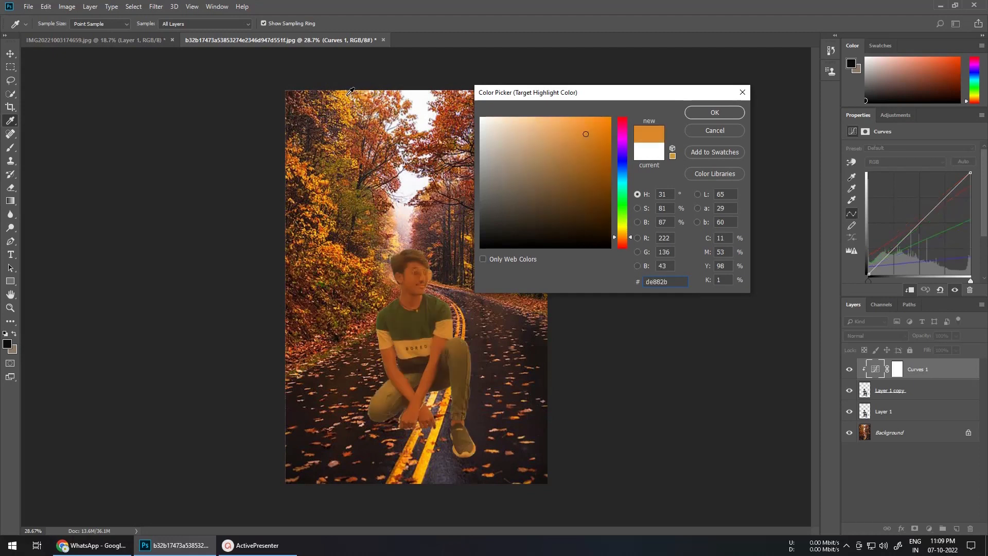
Step: Set the target highlight colour to fdd268, softened from the yellow road line, and apply the correction without saving the colours as defaults
click(432, 452)
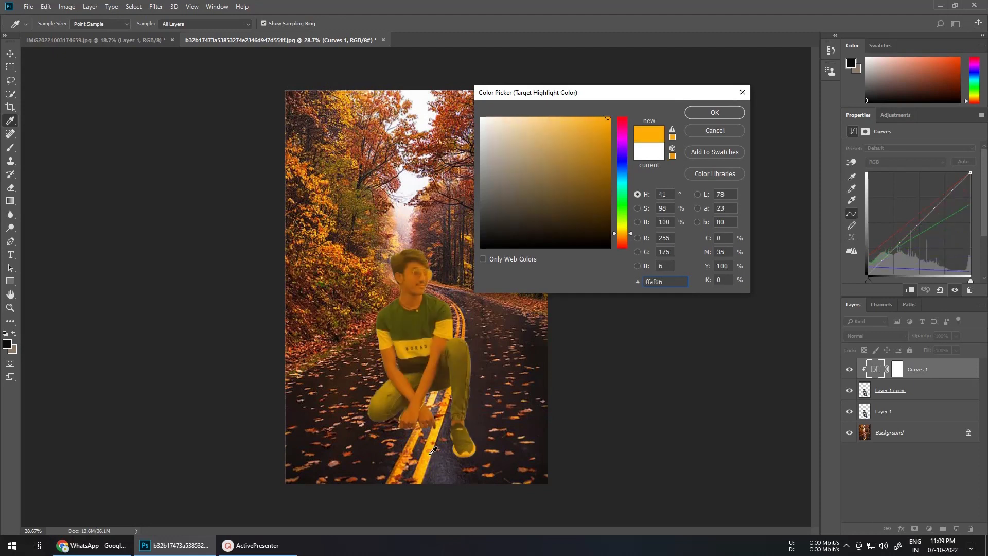
click(442, 425)
click(542, 117)
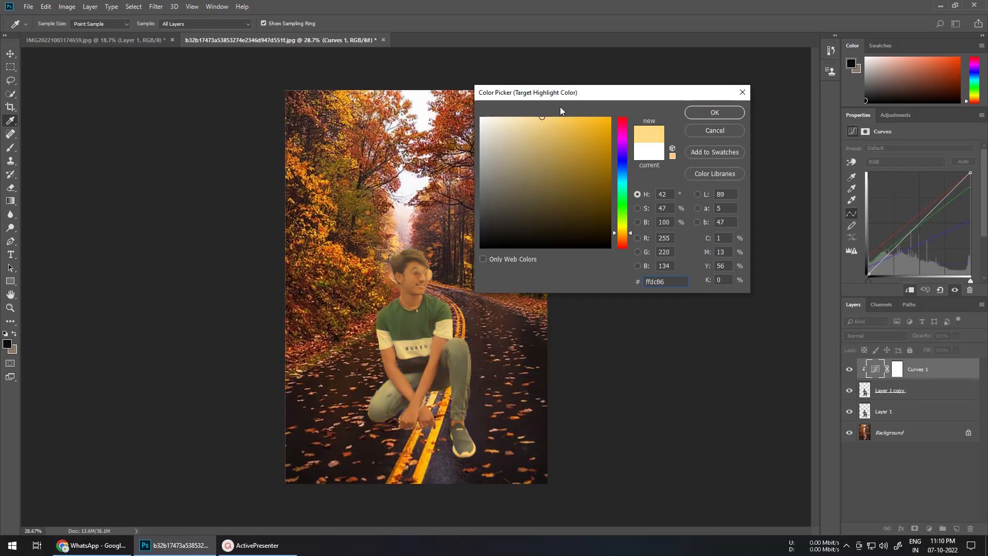
click(559, 118)
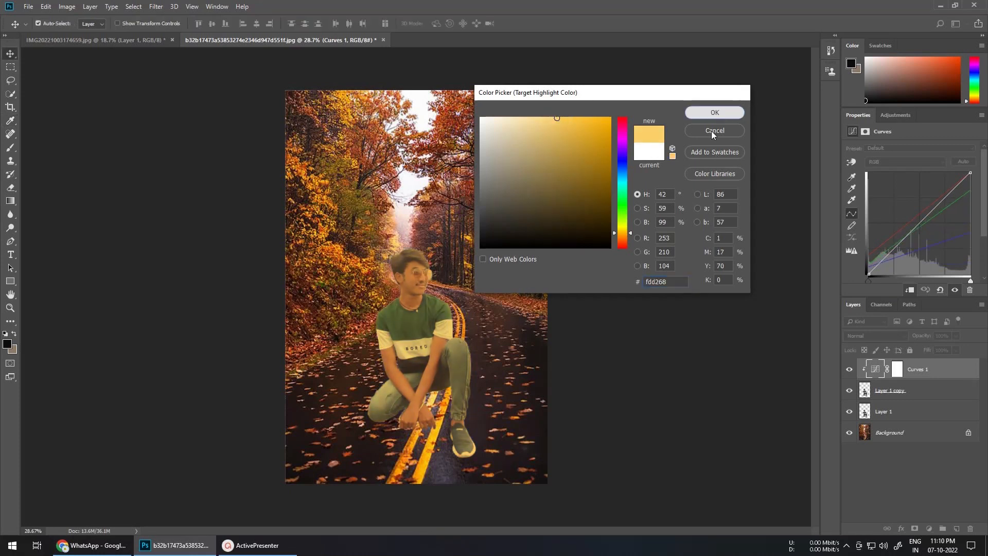
click(714, 112)
click(672, 122)
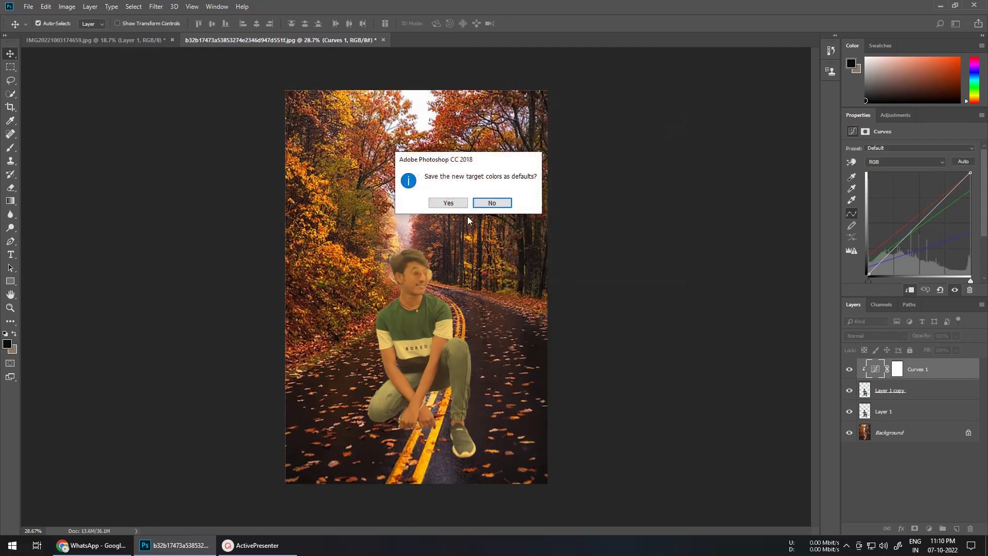
click(497, 202)
Step: Compare the man with and without the Curves colour correction
click(850, 370)
click(850, 370)
scroll(591, 309, up, 6)
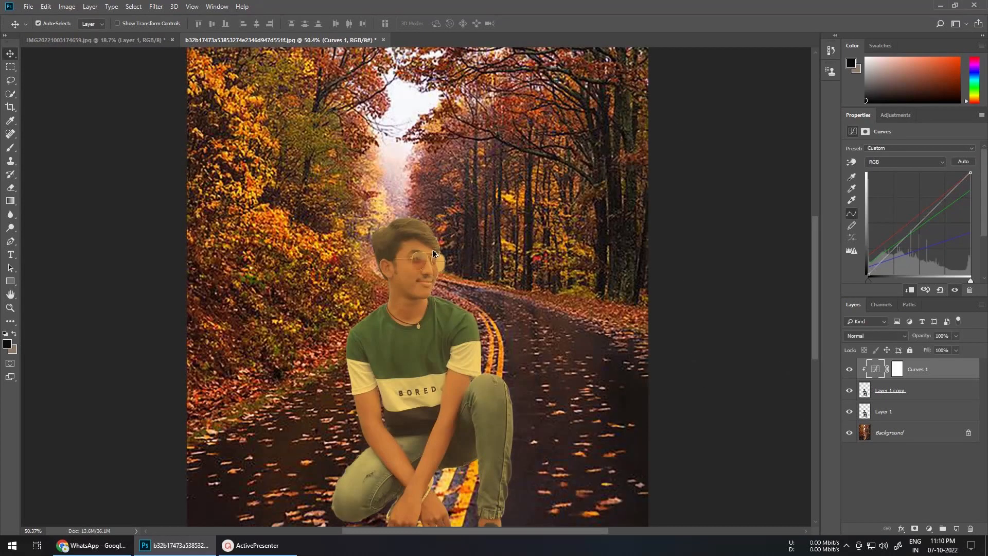
click(850, 370)
click(850, 370)
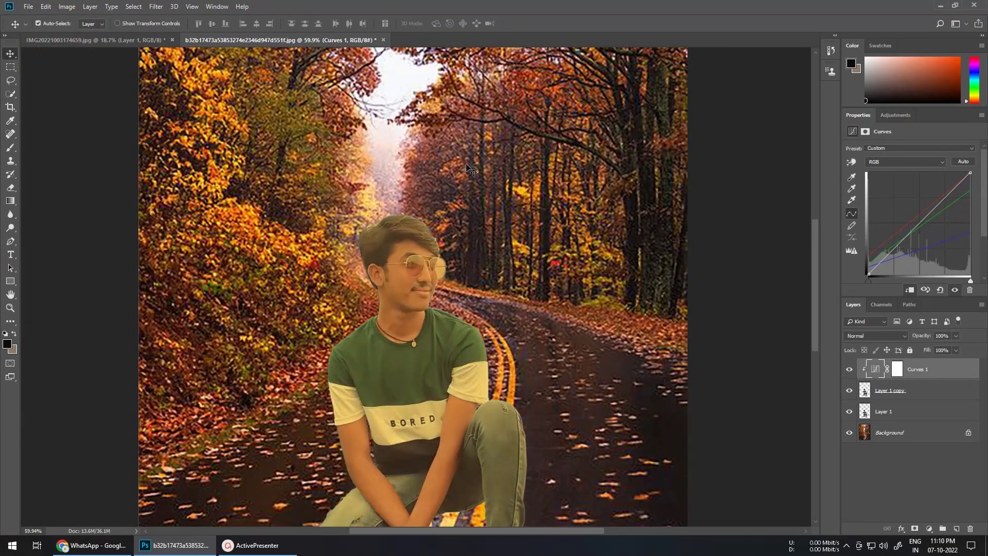
scroll(435, 266, down, 3)
Step: Add a clipped Levels adjustment above Curves with black input 22 and white input 212, and compare the man before and after
click(894, 115)
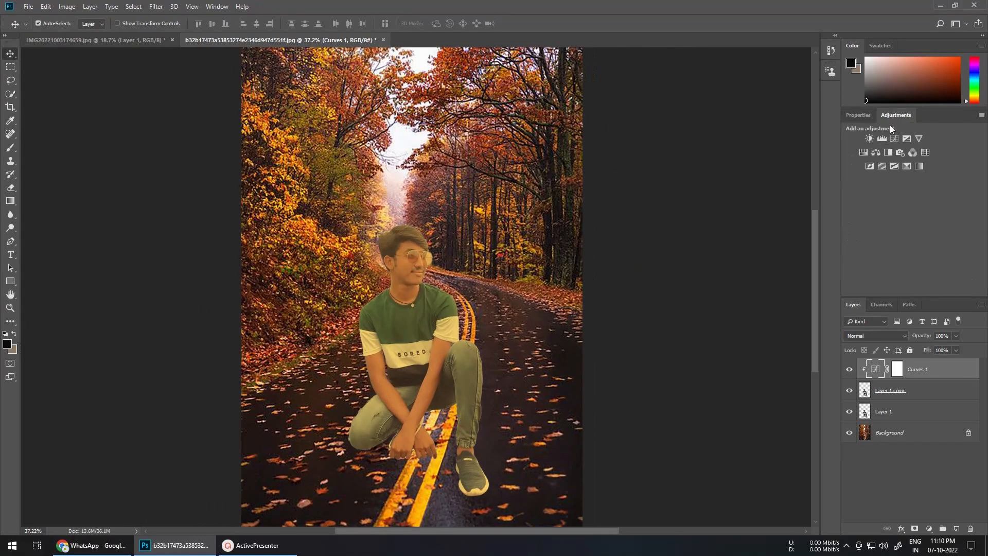
click(882, 139)
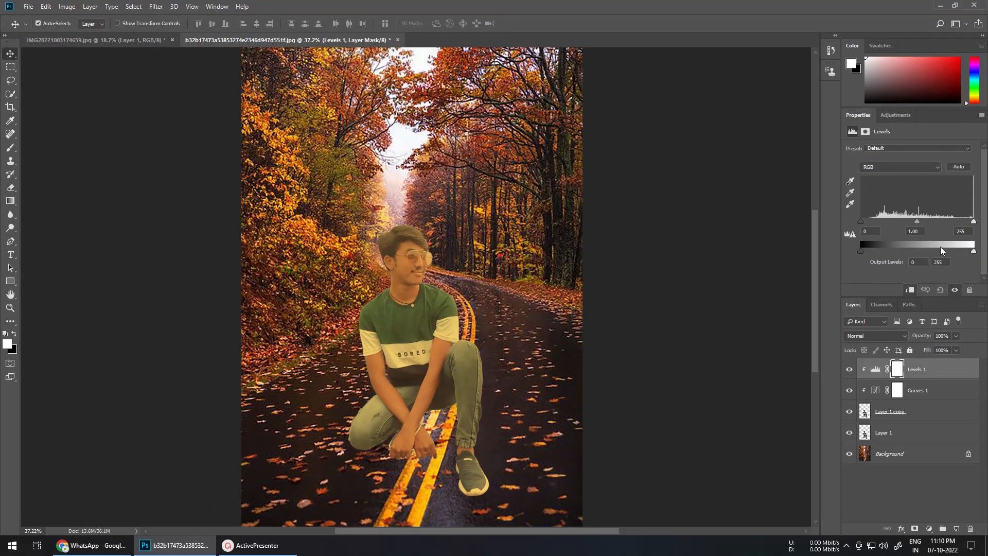
drag(973, 221, 955, 223)
drag(861, 222, 869, 222)
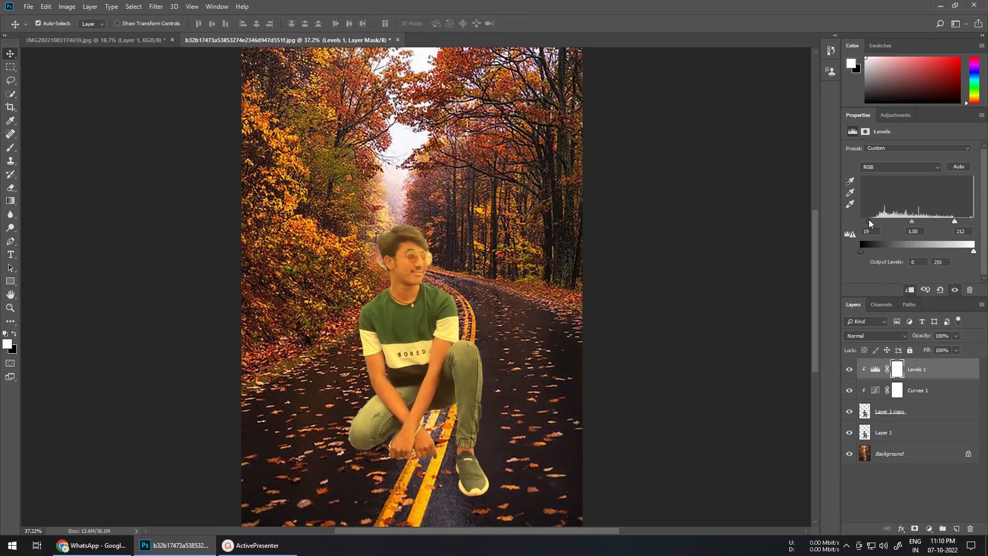
click(850, 370)
click(849, 369)
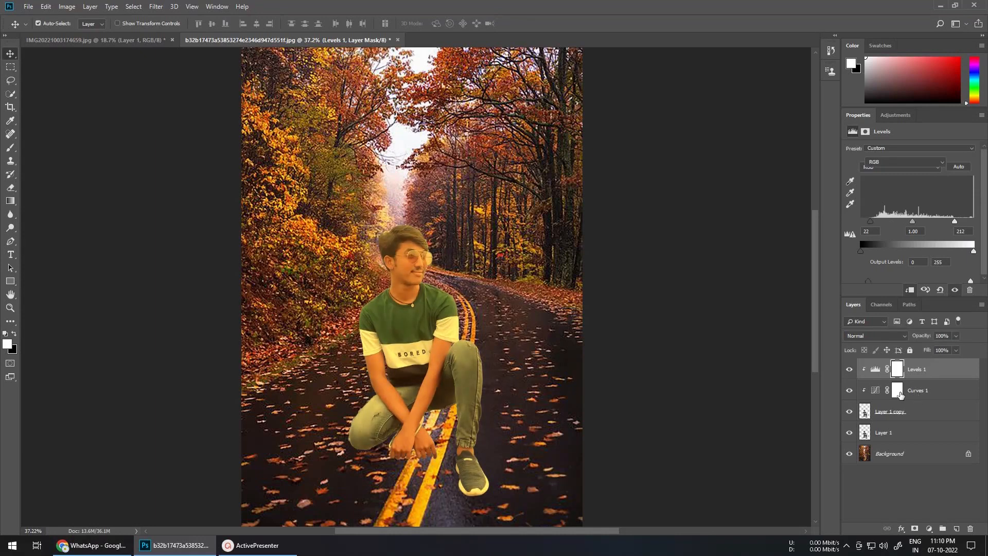
Step: Reduce the Curves adjustment's opacity to 56% and compare the man with and without it
click(899, 391)
drag(915, 338, 904, 339)
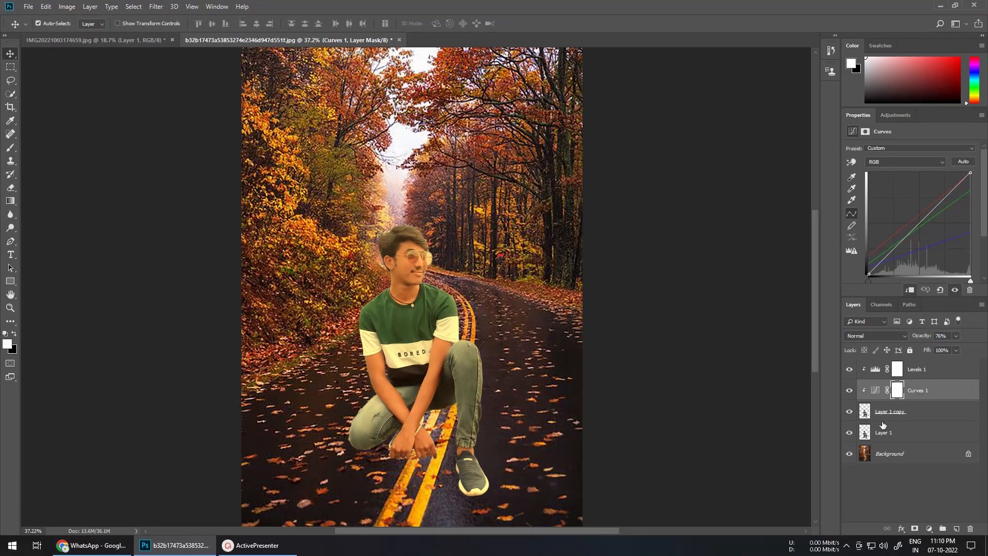
scroll(547, 342, down, 3)
scroll(549, 344, up, 5)
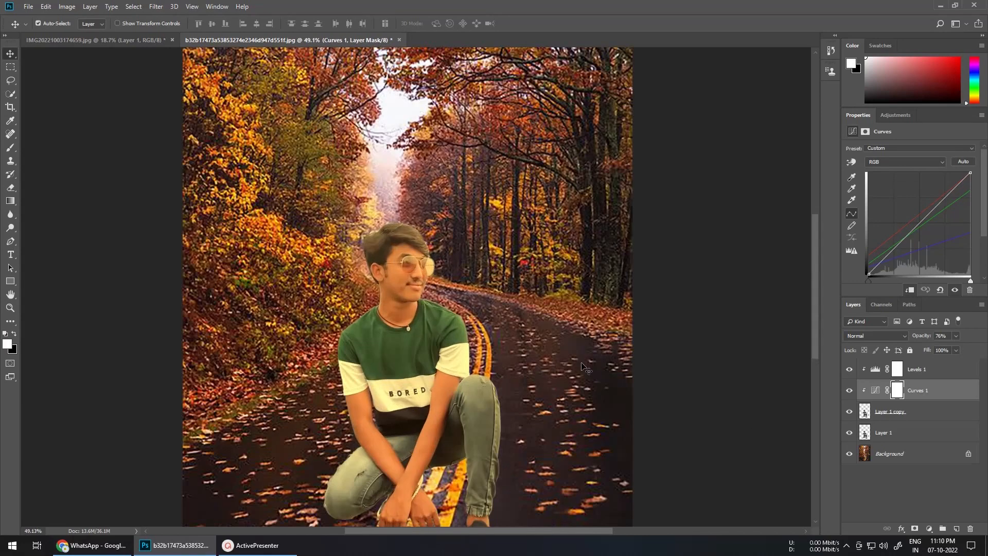
click(849, 392)
click(849, 392)
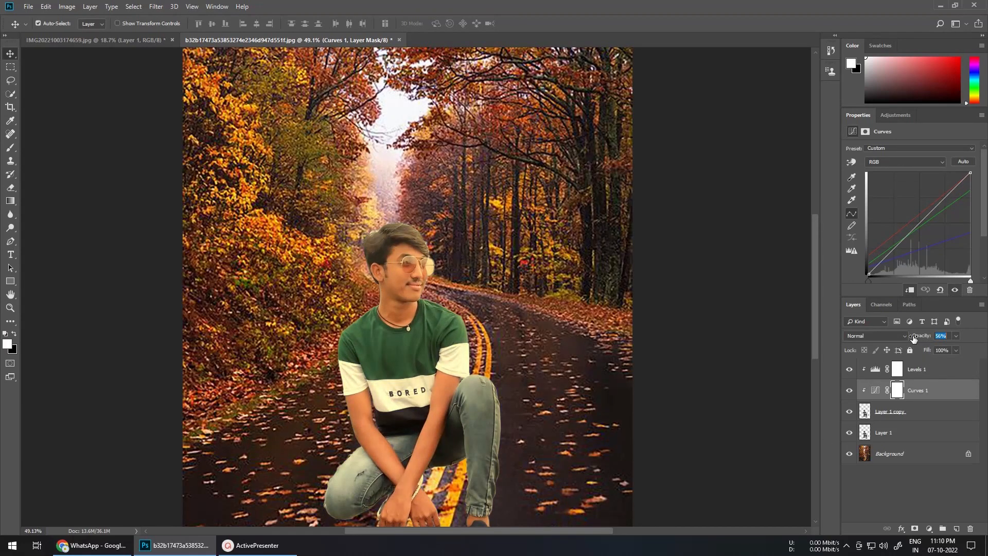
Step: Strengthen the contrast in the Levels adjustment with black input 35, midtones 1.00 and white input 194
click(914, 365)
drag(912, 222, 947, 220)
drag(959, 220, 911, 220)
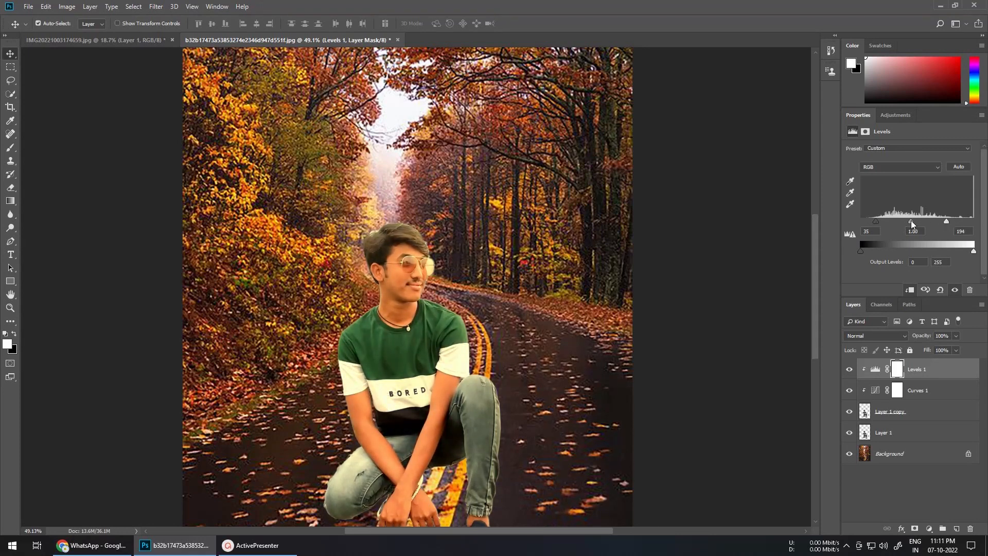
scroll(495, 335, down, 3)
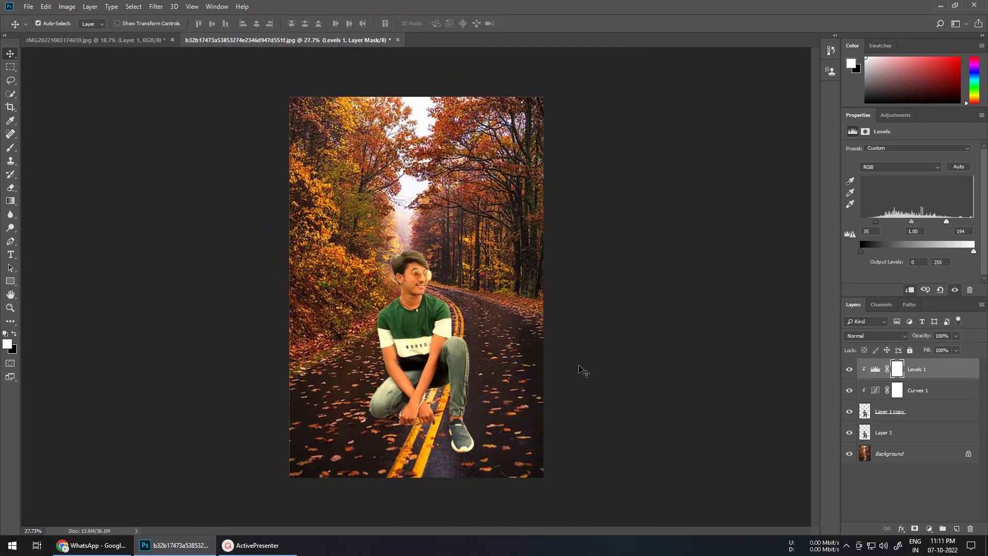
Step: Distort the original man layer beneath the duplicate so it lies flat across the road, extending sideways from his feet like a cast shadow
click(868, 436)
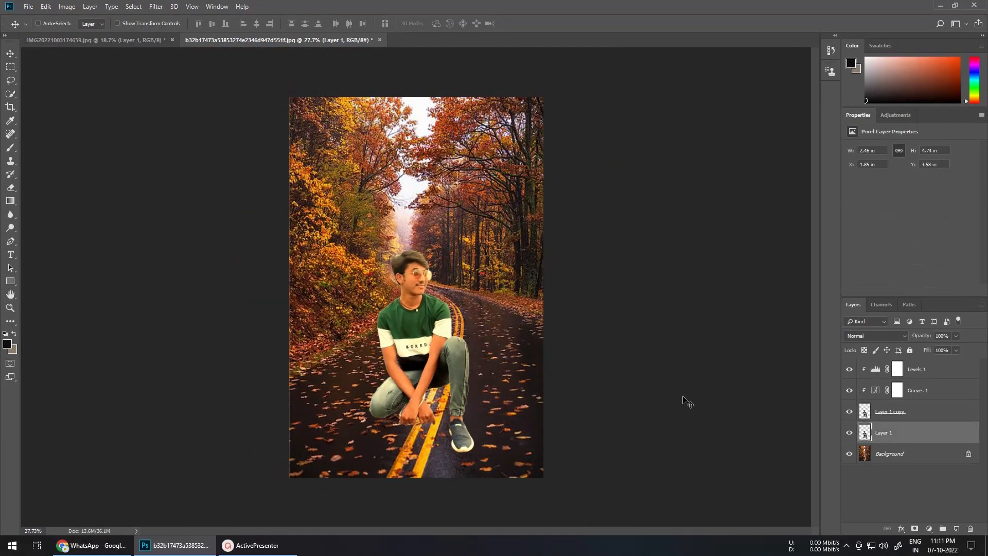
key(ctrl+t)
right_click(451, 304)
click(473, 345)
drag(421, 249, 545, 375)
drag(369, 453, 358, 429)
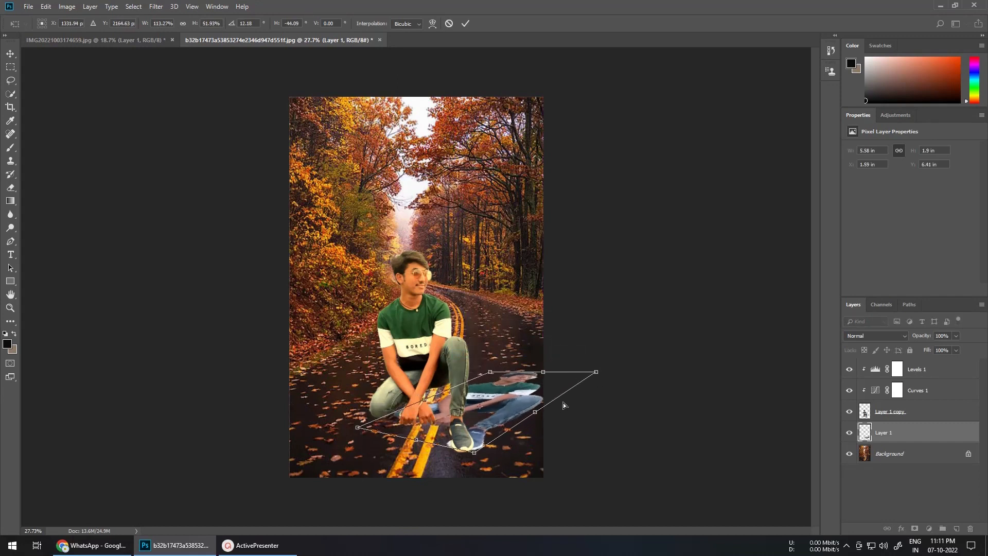
Step: Refine the distorted layer's corners and far edge to line up with the man's feet and knee, and apply the transform
drag(596, 371, 594, 415)
drag(490, 372, 524, 360)
drag(357, 427, 351, 424)
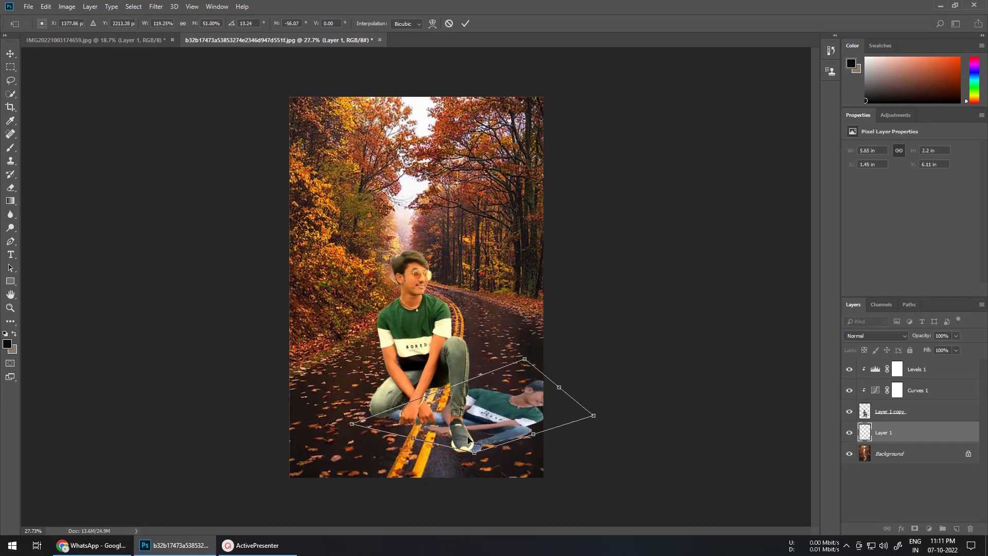
mouse_move(559, 387)
mouse_down()
mouse_move(582, 381)
mouse_move(572, 359)
mouse_move(565, 370)
mouse_up()
drag(352, 423, 344, 428)
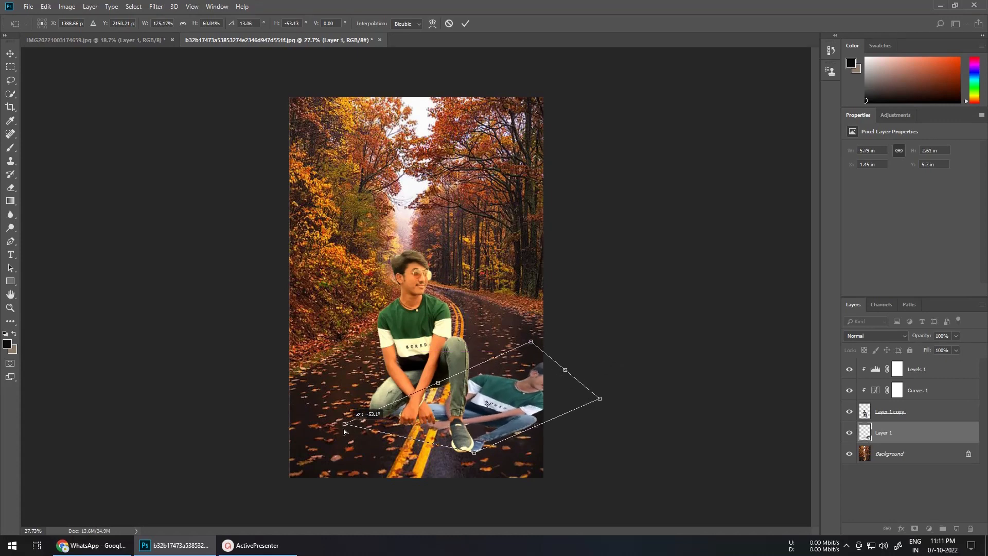
key(Return)
Step: Turn the distorted layer into a black shadow using Levels with the midtone input at 0.01
key(ctrl+l)
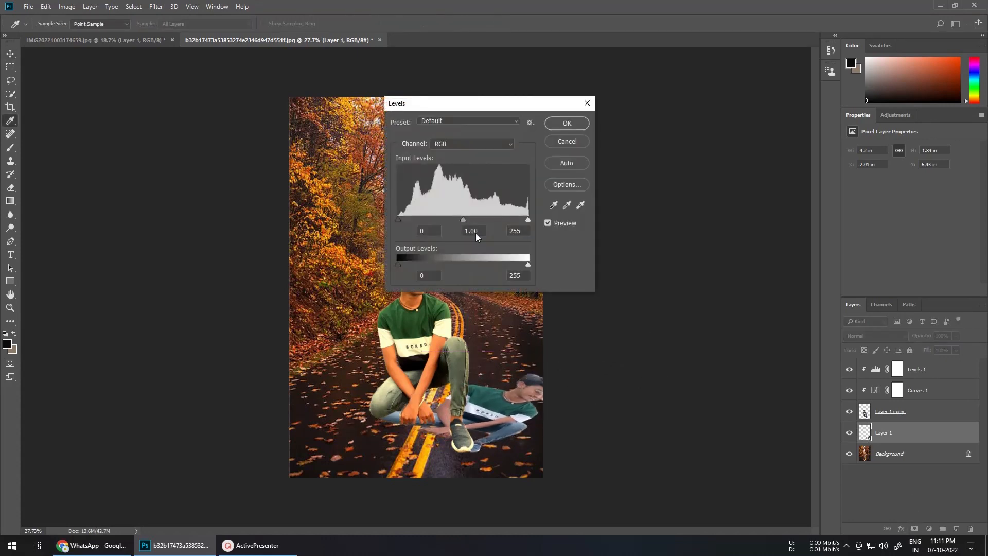
double_click(471, 230)
text(0.01)
key(Return)
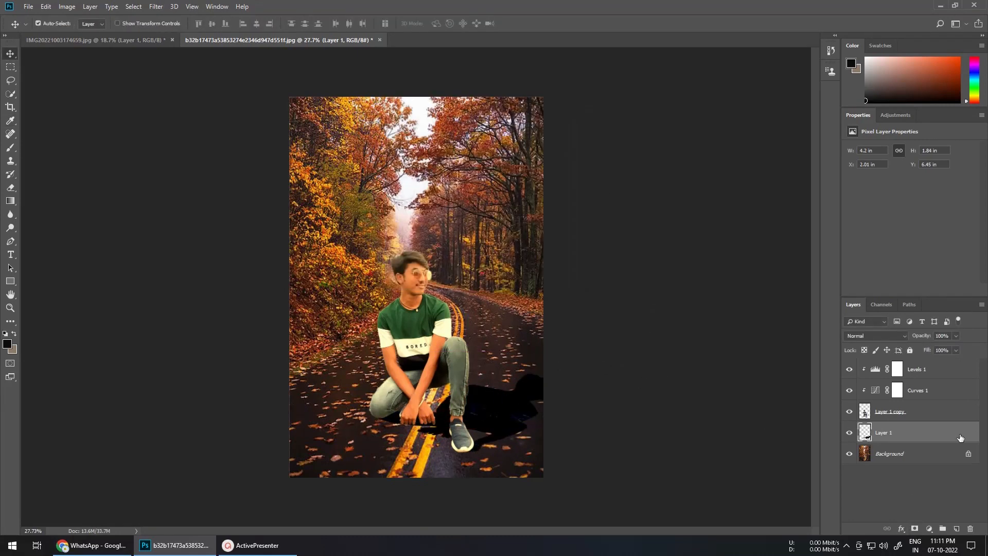
Step: Soften the black shadow layer with a Gaussian Blur and lower its opacity to 57%
click(156, 6)
mouse_move(206, 126)
click(314, 160)
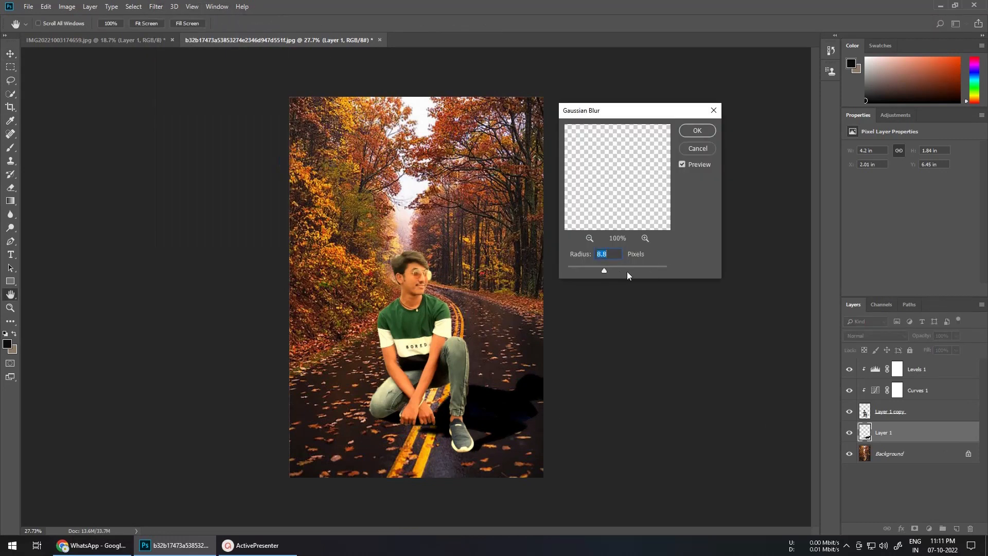
key(Return)
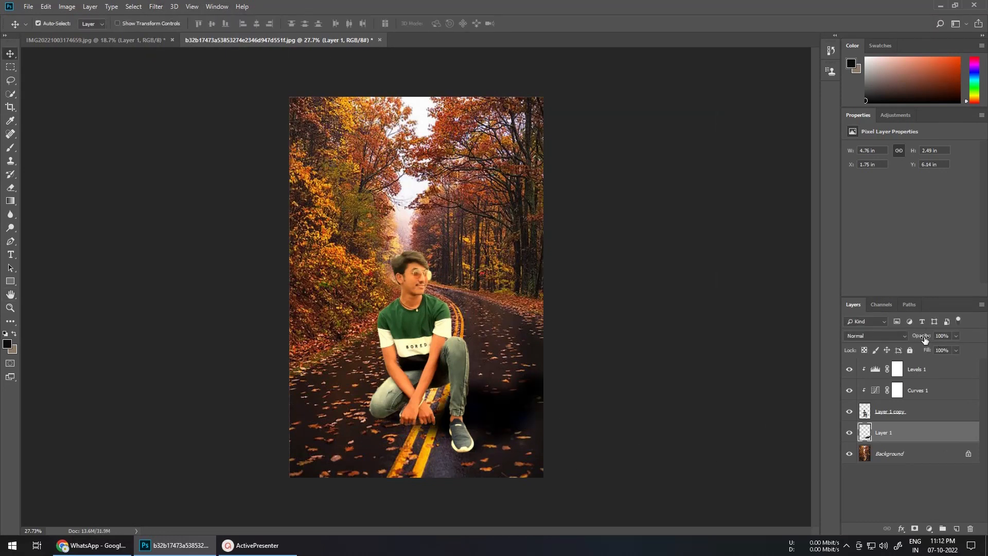
drag(925, 339, 899, 335)
Step: Compare the road with the shadow layer hidden and shown, examining the area around the hands and shoe up close
click(849, 434)
click(849, 434)
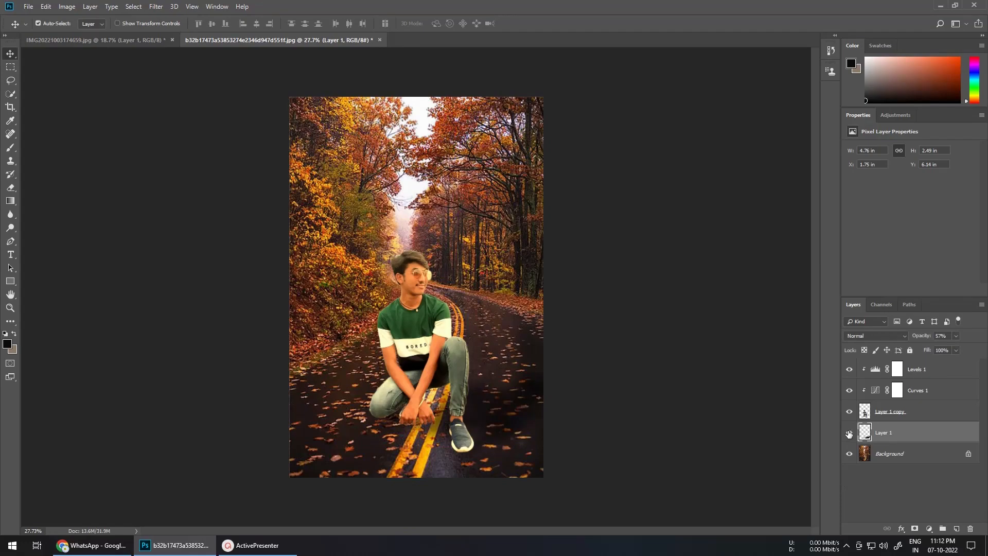
click(849, 433)
click(849, 434)
scroll(468, 414, up, 7)
scroll(482, 455, down, 6)
scroll(208, 300, up, 12)
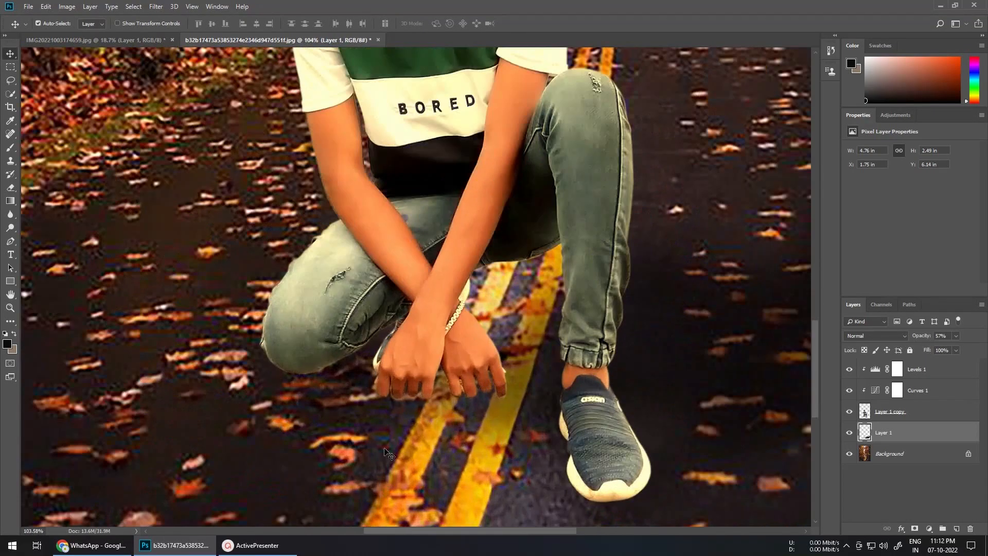
scroll(209, 301, down, 8)
scroll(560, 393, up, 2)
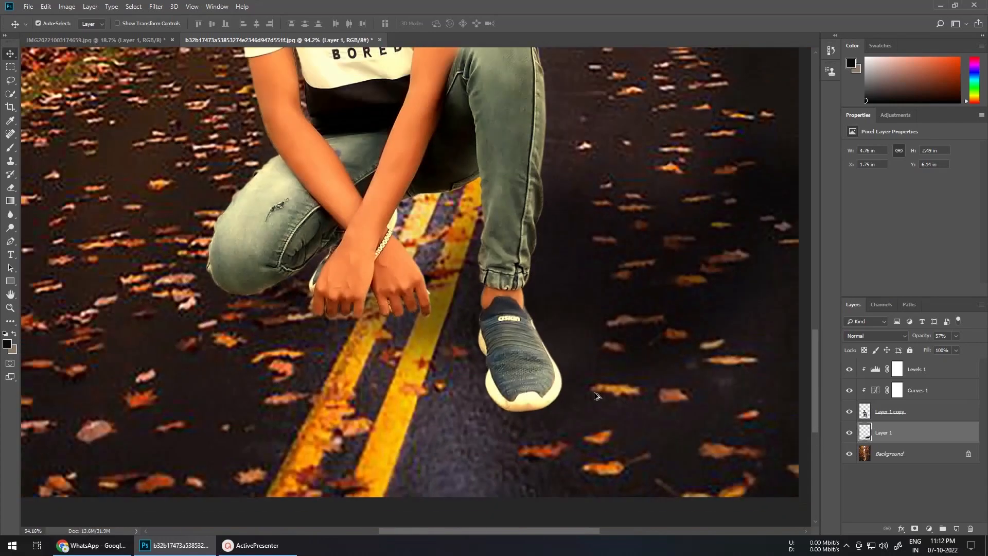
click(849, 434)
click(849, 433)
scroll(478, 381, down, 2)
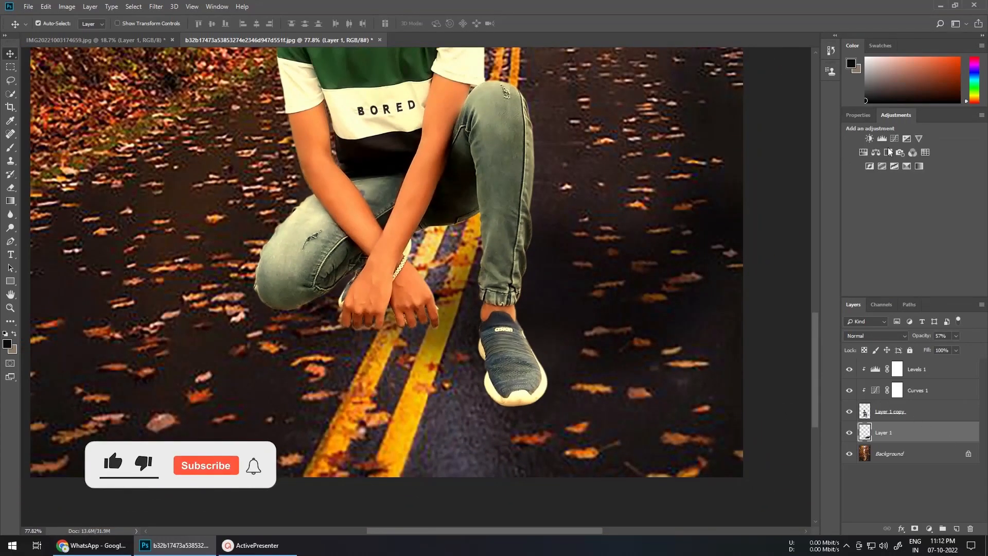
Step: Add a Levels adjustment with midtones 0.65 above the shadow layer and invert its mask to black
click(881, 138)
drag(917, 221, 936, 223)
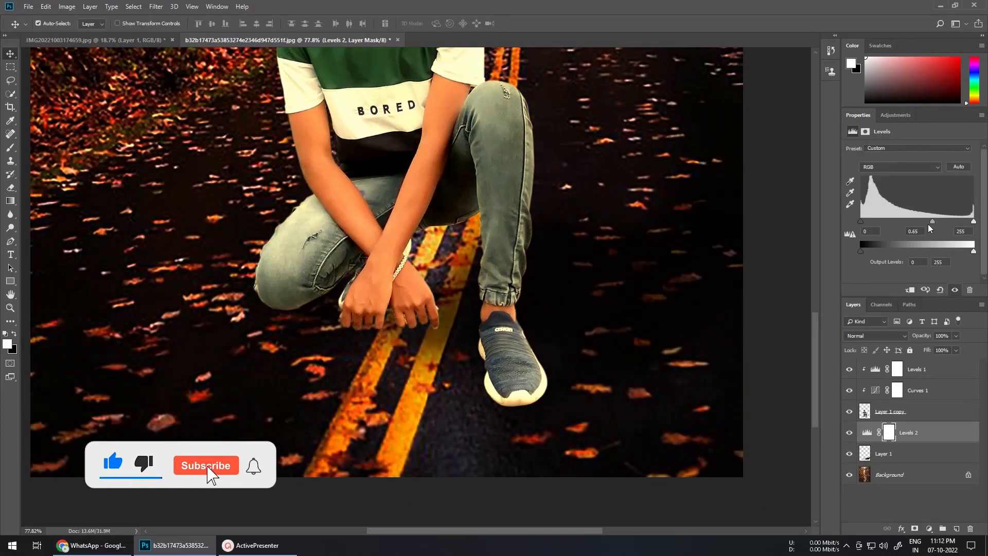
key(ctrl+i)
Step: Paint white on the new Levels mask with a 24% opacity brush to darken the road around the front shoe
key(b)
scroll(479, 387, up, 5)
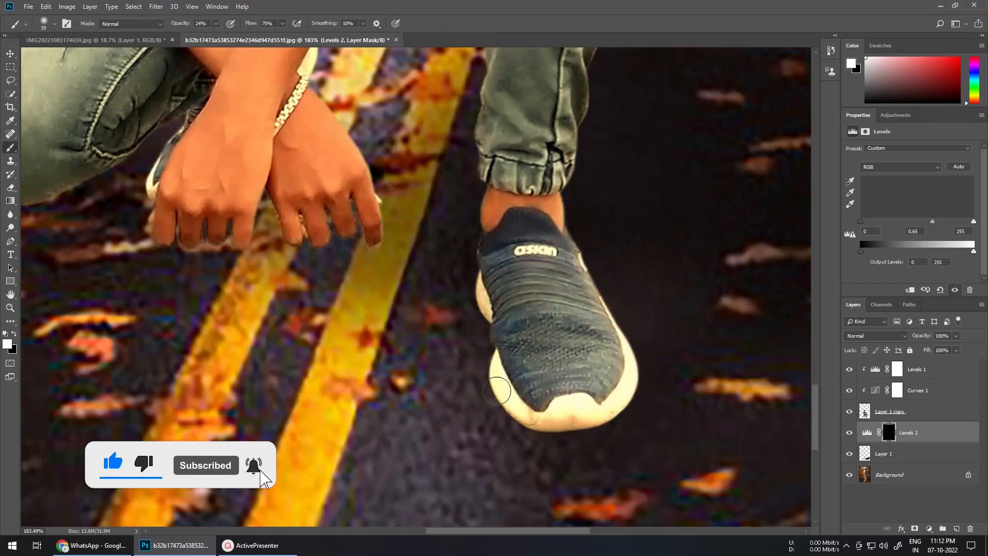
mouse_move(471, 278)
mouse_down()
mouse_move(541, 430)
mouse_move(560, 436)
mouse_up()
scroll(476, 386, down, 6)
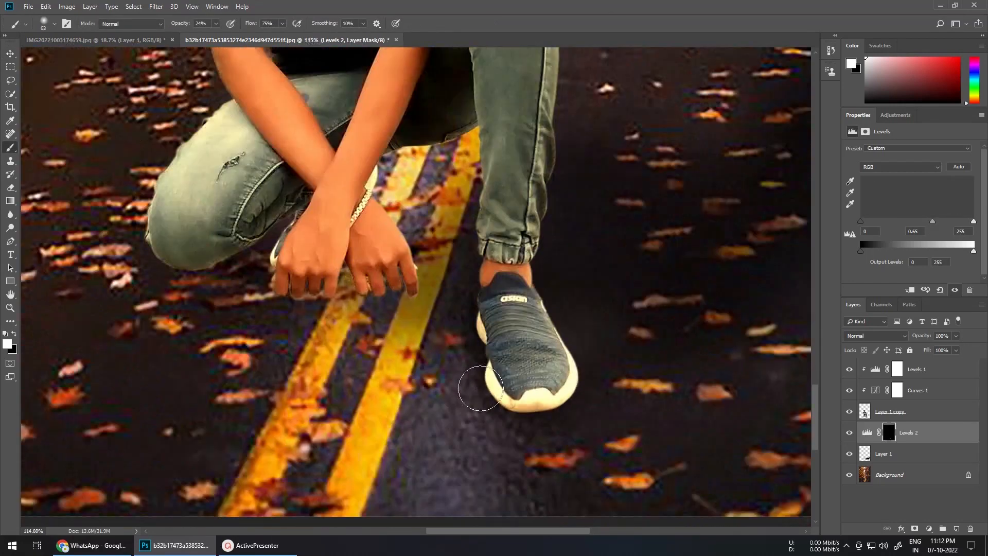
scroll(245, 252, up, 3)
scroll(323, 327, down, 4)
Step: Enlarge the brush and paint the Levels mask to darken the road beneath the hands, between the legs and beside the shoe
key(bracketright)
drag(377, 282, 332, 271)
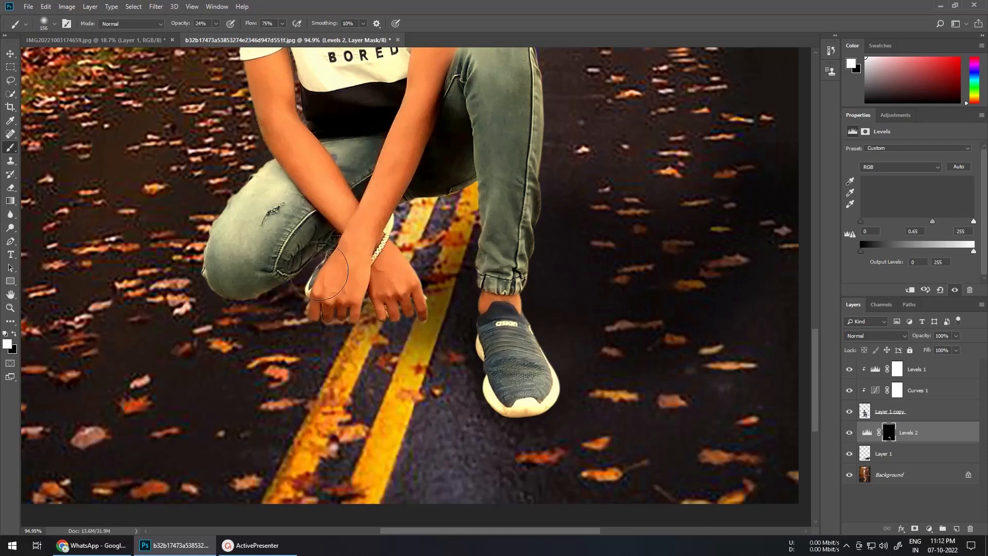
drag(295, 305, 324, 305)
drag(421, 364, 440, 242)
scroll(485, 378, down, 6)
drag(533, 363, 551, 370)
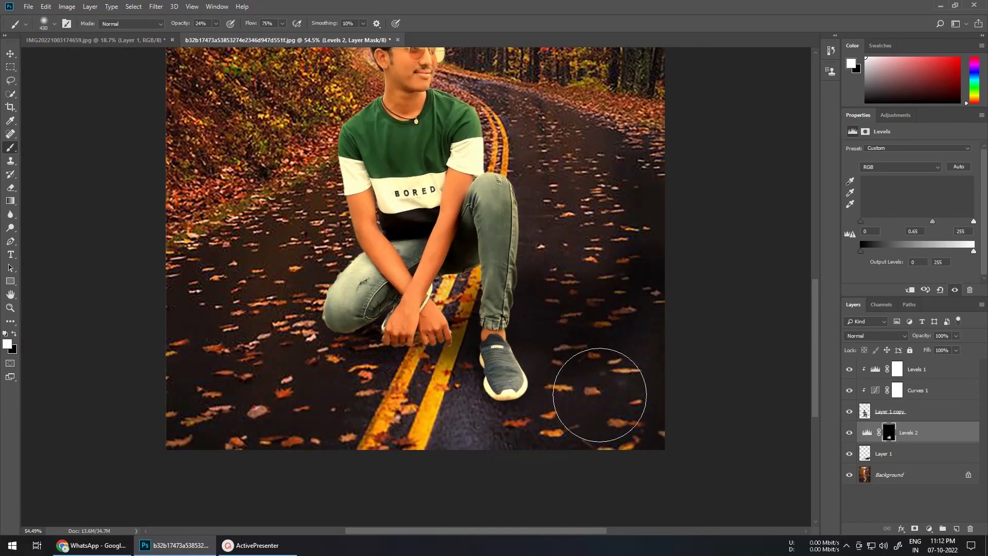
scroll(599, 395, down, 4)
scroll(422, 434, up, 2)
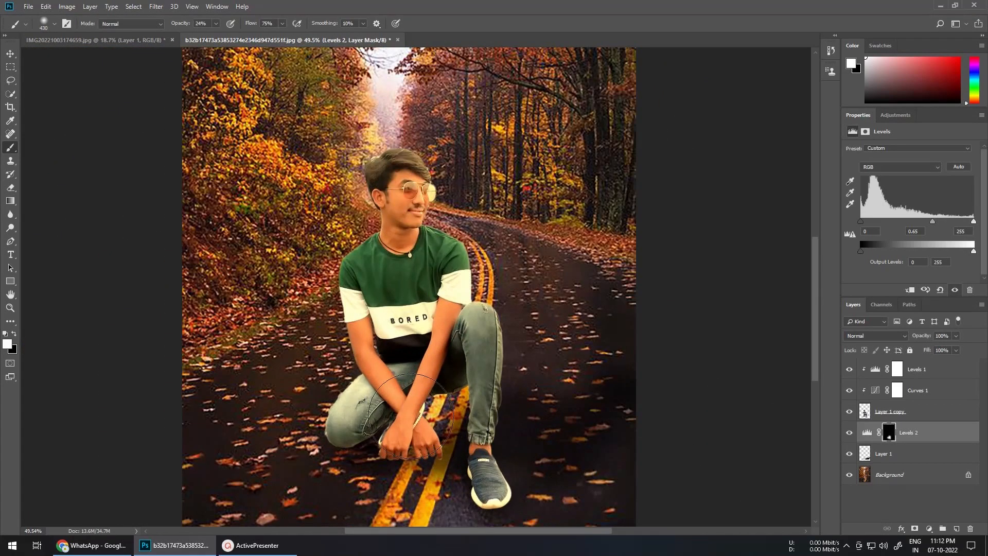
Step: Deepen the contact shadow by setting its Levels midtones to 0.15, and compare it hidden and shown
click(869, 433)
drag(932, 221, 963, 229)
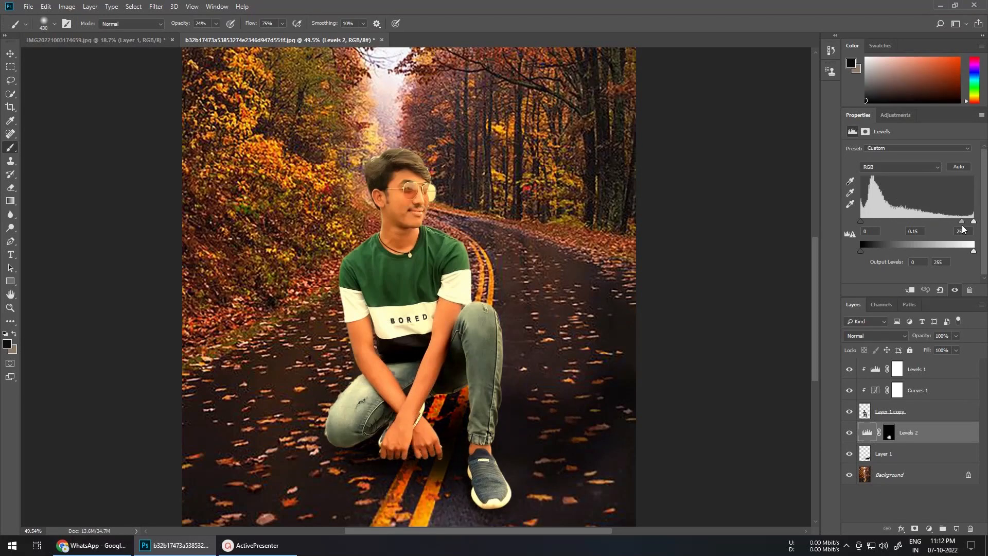
click(889, 433)
click(849, 433)
click(849, 433)
scroll(439, 430, down, 3)
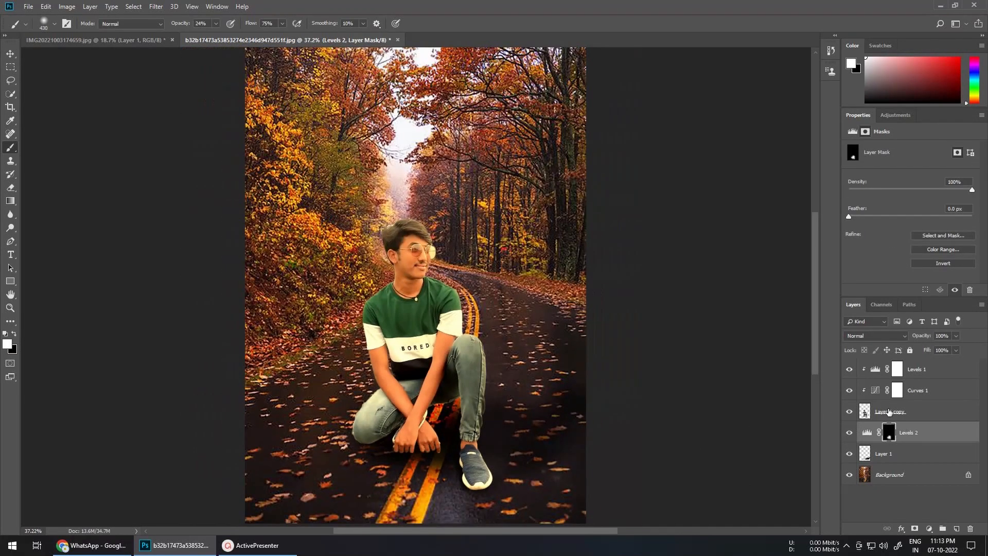
Step: Reduce the contact shadow's opacity to 85% and paint black on its mask over the yellow road lines near the hands
drag(919, 336, 913, 335)
drag(439, 458, 423, 459)
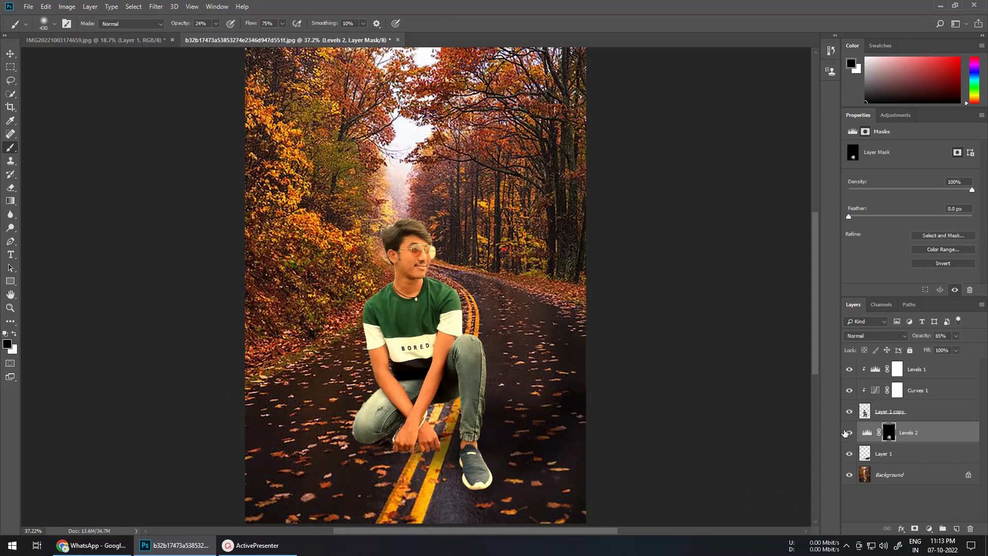
scroll(439, 417, up, 1)
Step: Clip a Hue/Saturation adjustment to the contact shadow's Levels layer with saturation -44 and lightness -7
click(899, 113)
click(865, 152)
click(910, 290)
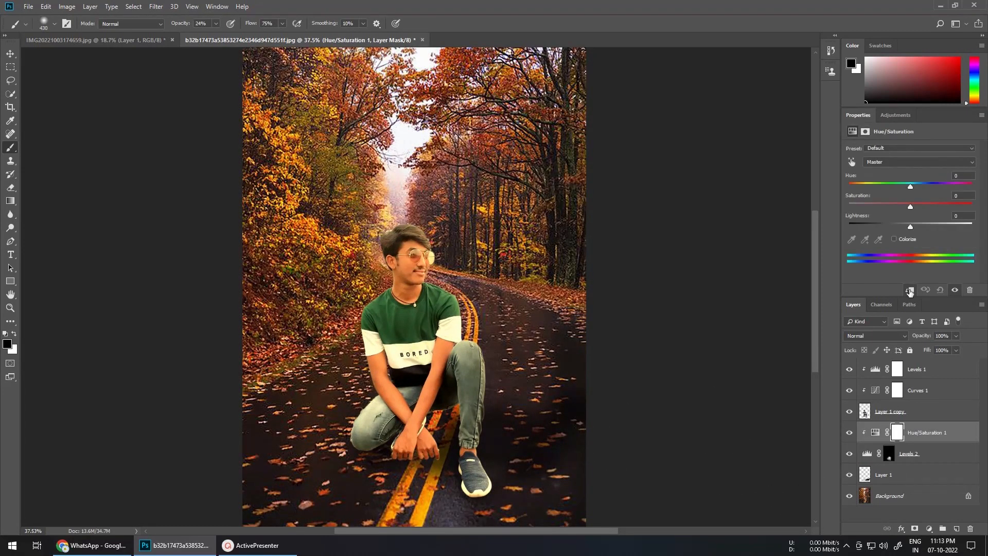
drag(878, 205, 906, 223)
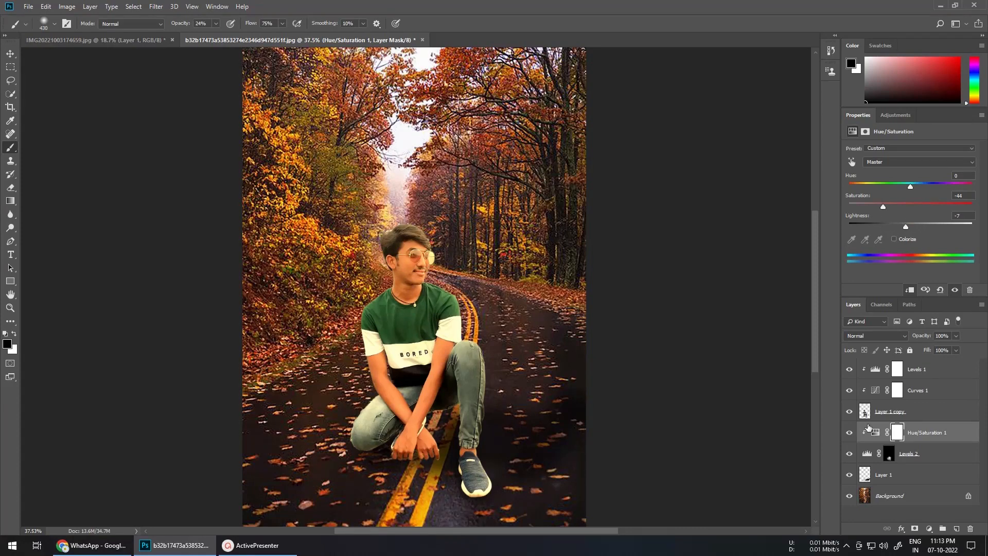
scroll(471, 418, down, 1)
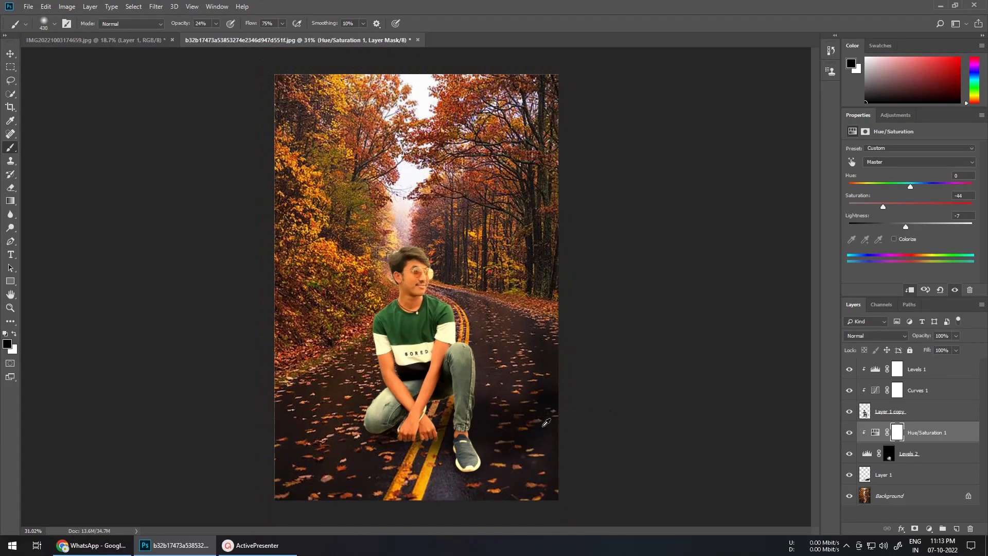
Step: Erase the light fringe along the upper back of the man's hair using a small eraser at 62% opacity and 46% flow
scroll(409, 226, up, 8)
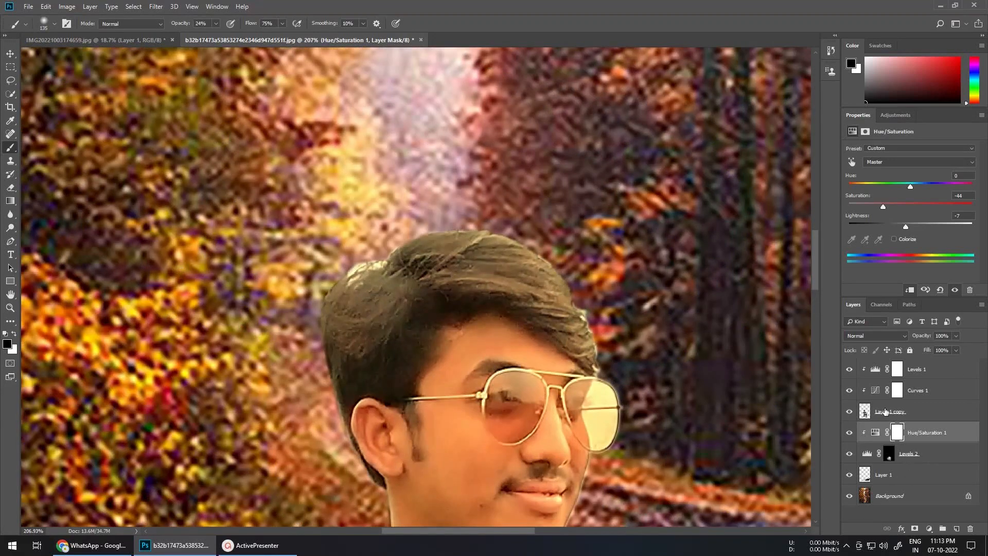
click(885, 411)
click(849, 411)
click(849, 411)
key(e)
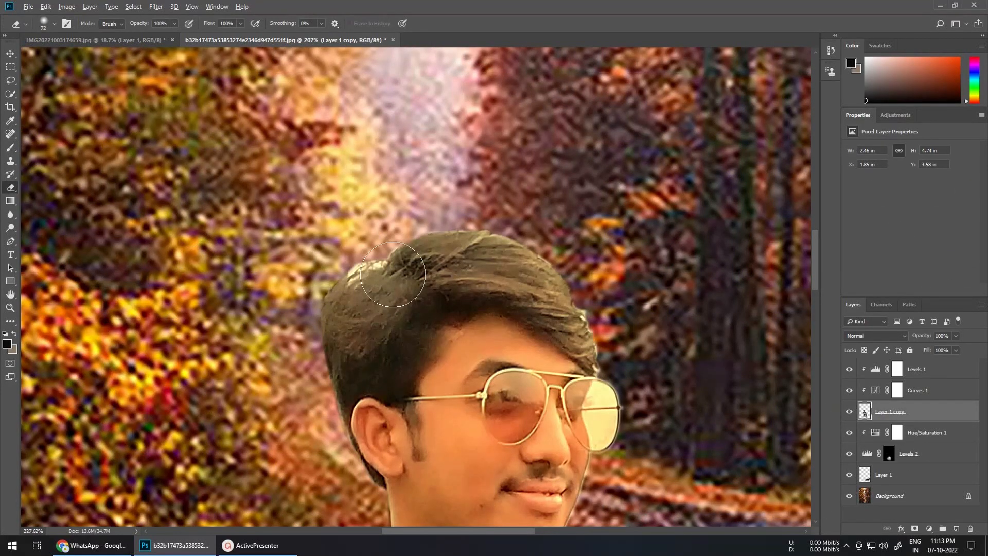
scroll(400, 278, up, 3)
right_click(344, 254)
drag(141, 25, 122, 25)
drag(210, 24, 183, 23)
scroll(319, 247, up, 2)
alt+drag(307, 251, 324, 252)
scroll(354, 253, down, 1)
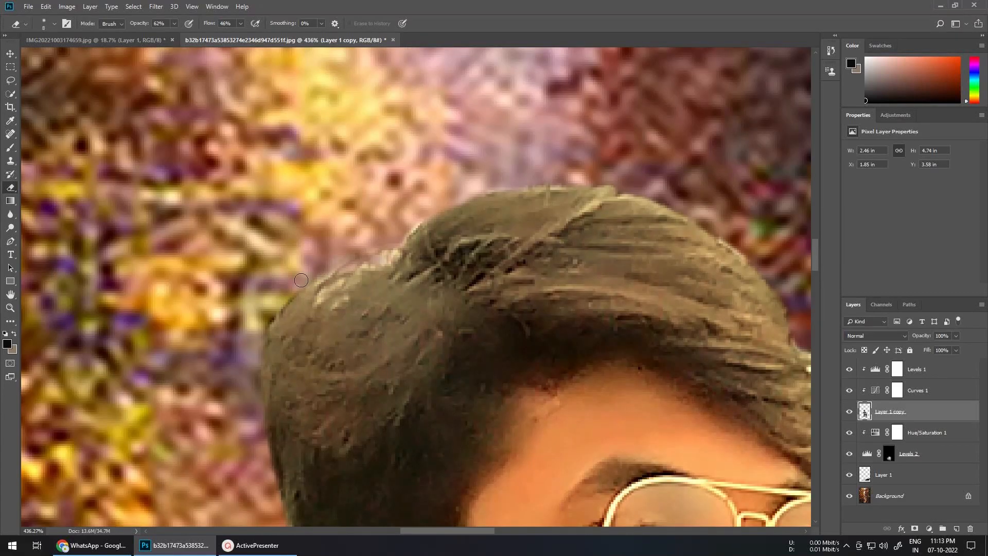
drag(377, 256, 366, 264)
scroll(453, 273, down, 9)
Step: Erase the light fringe along the front and top edge of the man's hair above the glasses
scroll(520, 288, up, 8)
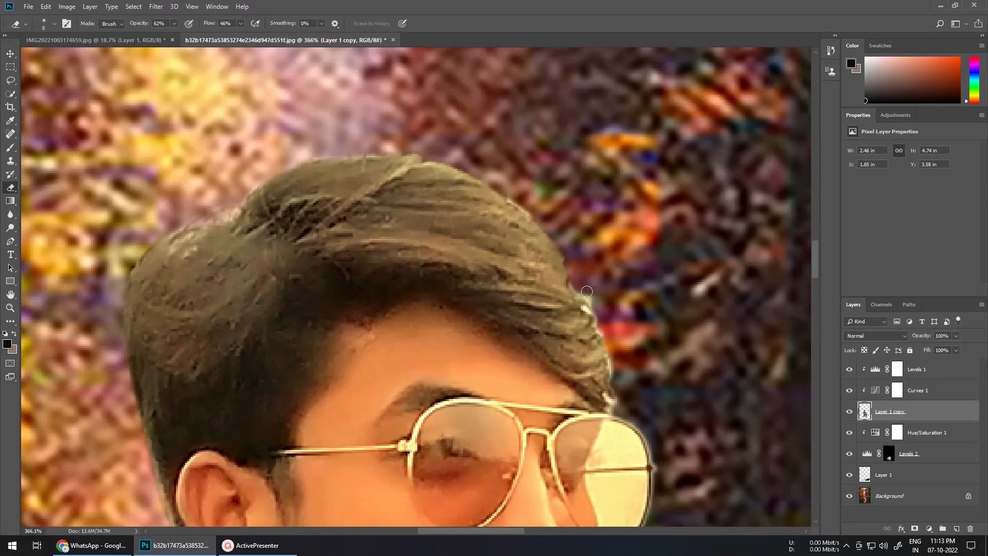
drag(616, 401, 610, 393)
drag(613, 374, 466, 204)
Step: Clean the fringe along the edge of the man's face down to the chin with a smaller eraser
scroll(437, 257, up, 3)
scroll(433, 274, down, 2)
key(bracketleft)
key(bracketleft)
key(bracketleft)
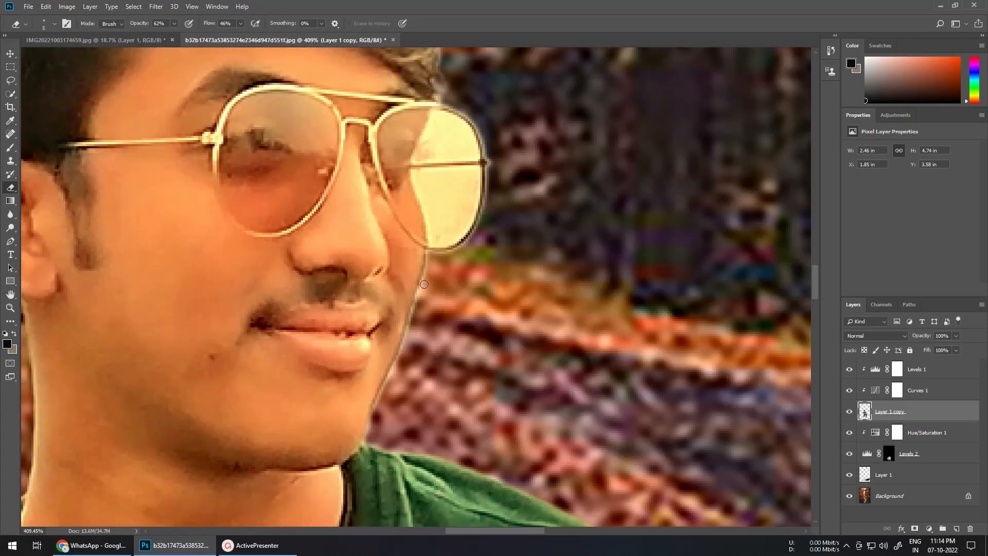
scroll(425, 284, up, 2)
scroll(406, 293, down, 6)
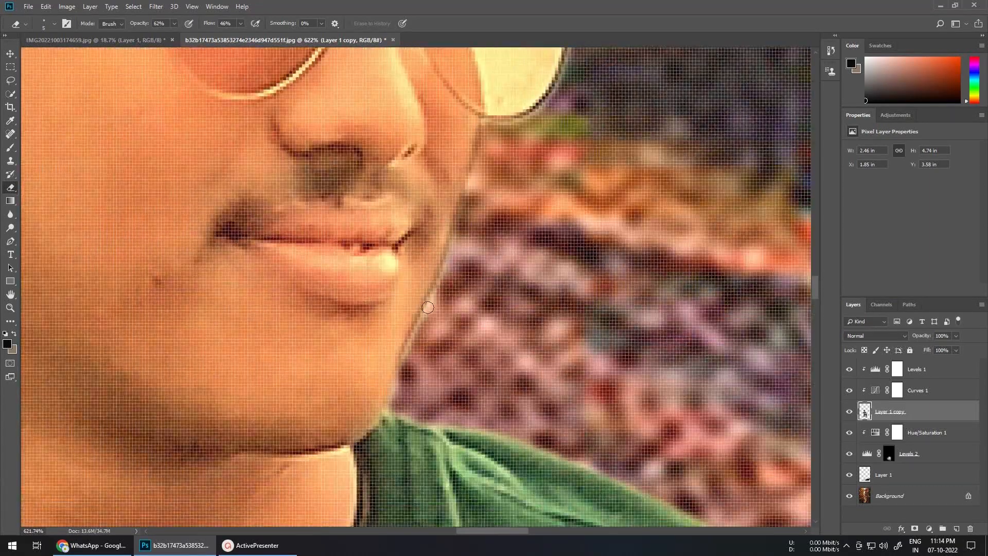
scroll(405, 339, up, 4)
scroll(405, 338, down, 3)
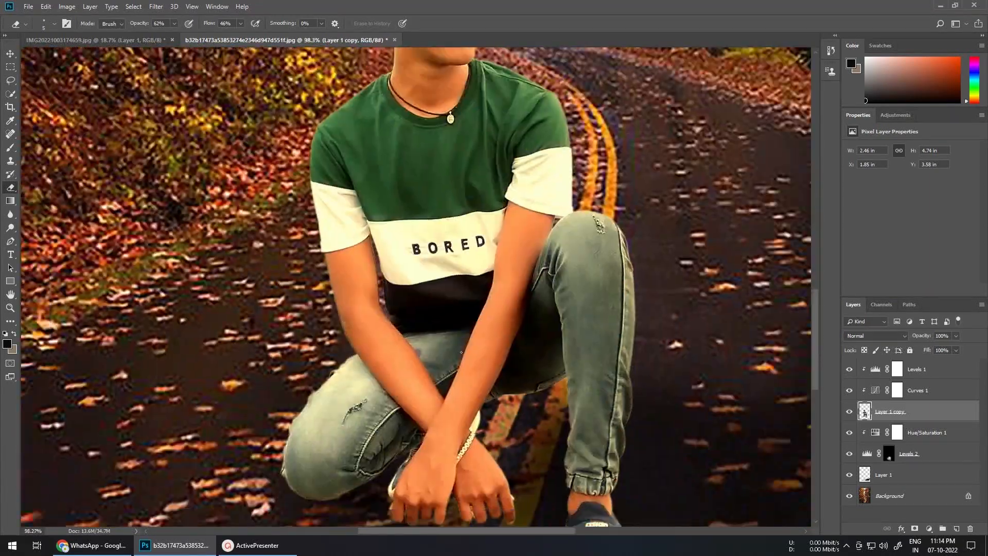
scroll(428, 425, up, 6)
scroll(498, 460, down, 6)
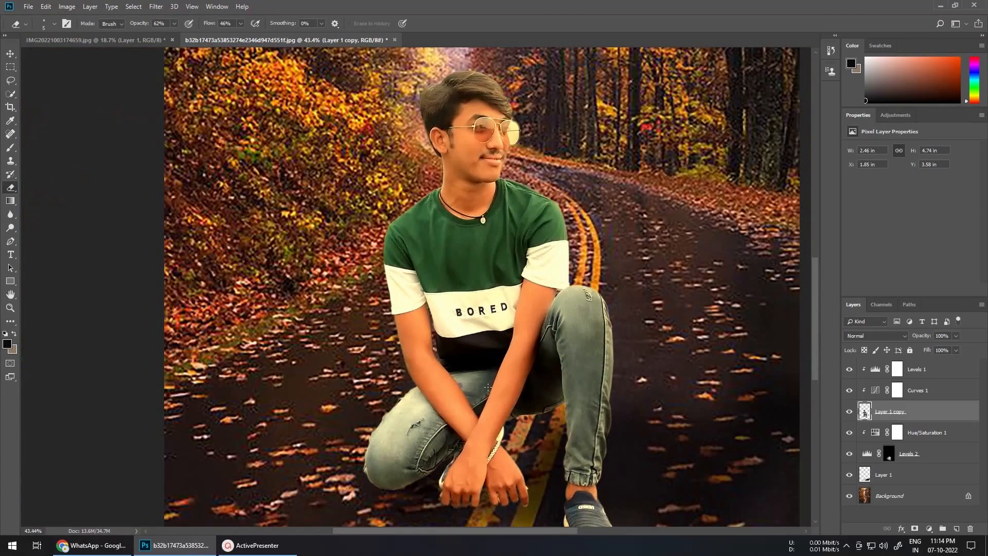
Step: Duplicate the Background layer under the default name
scroll(464, 308, up, 1)
click(907, 502)
right_click(906, 501)
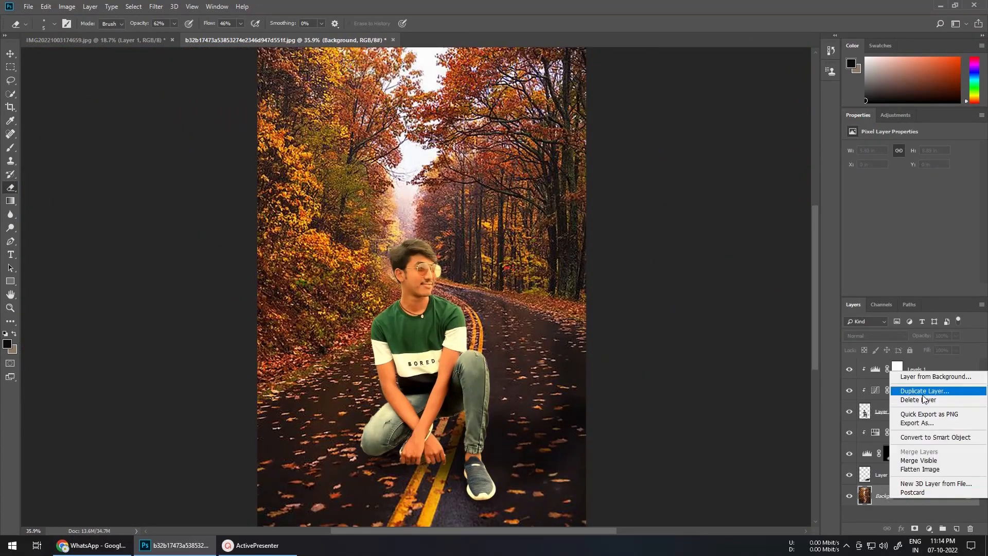
click(919, 395)
click(571, 154)
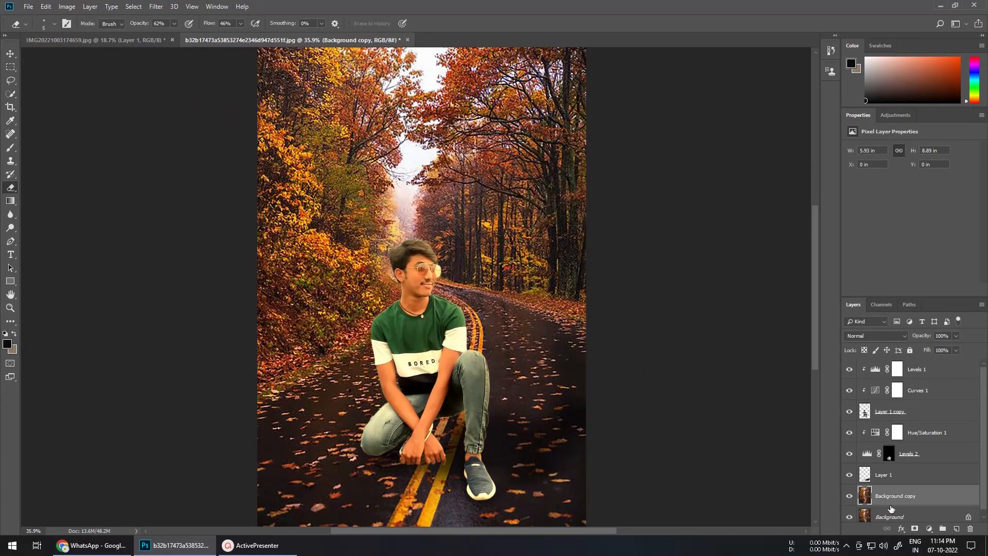
Step: Apply a Field Blur to the background copy, with several pins fading the blur from the distant trees to the foreground road
scroll(422, 288, down, 1)
click(156, 6)
mouse_move(183, 135)
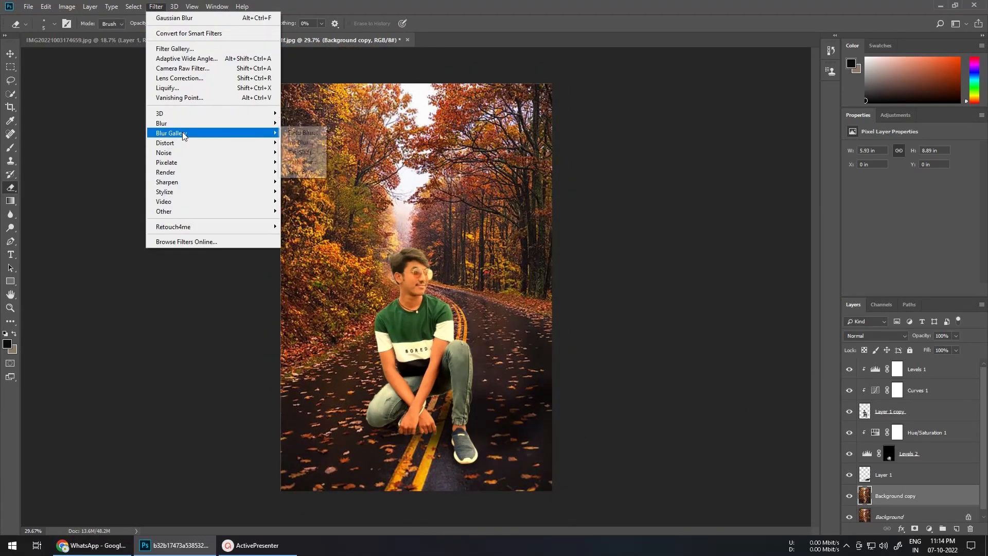
click(302, 133)
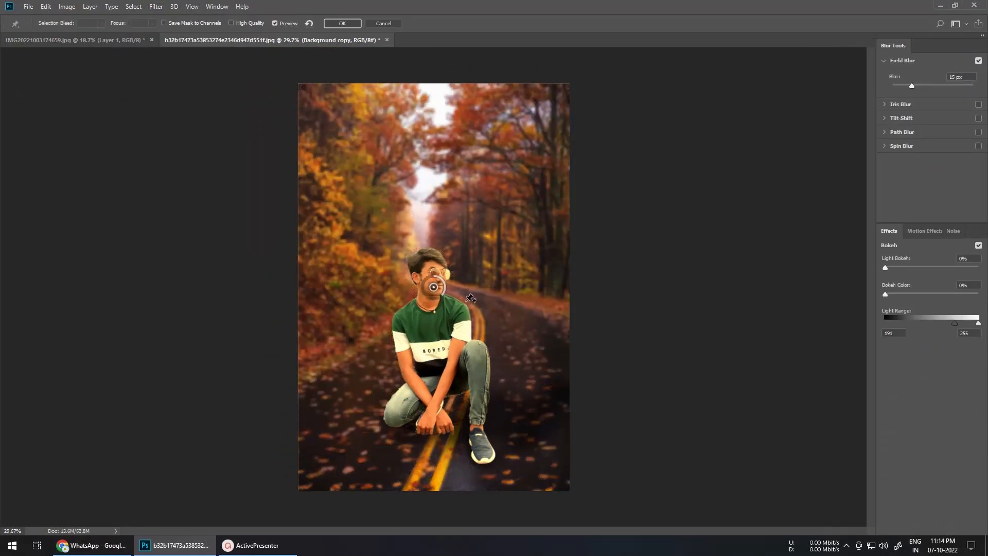
drag(439, 202, 424, 207)
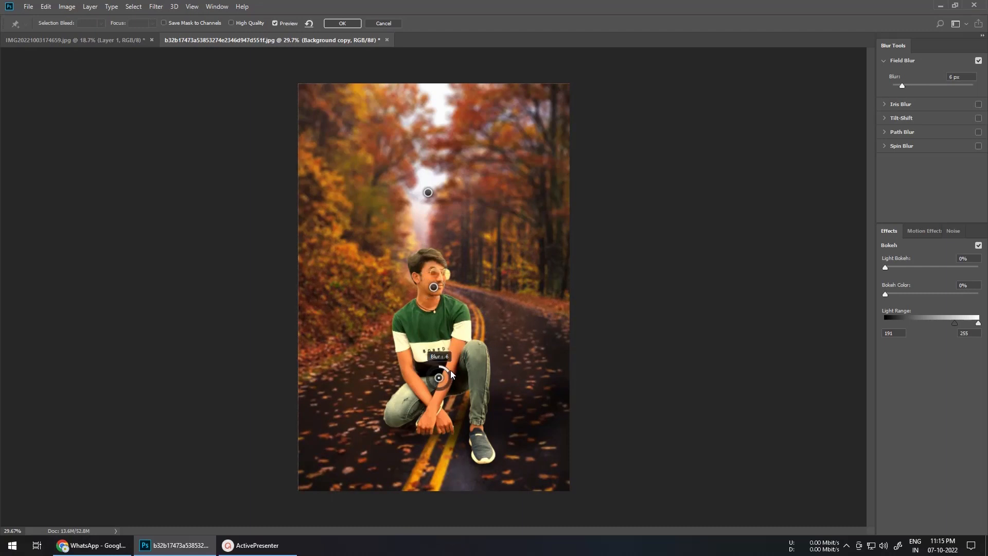
click(434, 466)
click(343, 24)
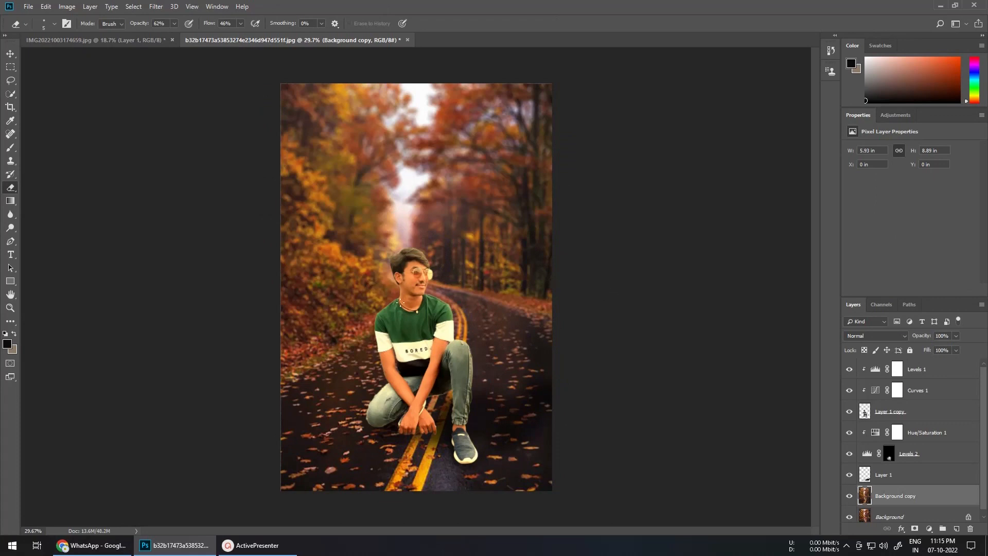
Step: Compare the blurred background copy with the original background and inspect the blur around the man's head
click(849, 496)
click(849, 495)
click(849, 495)
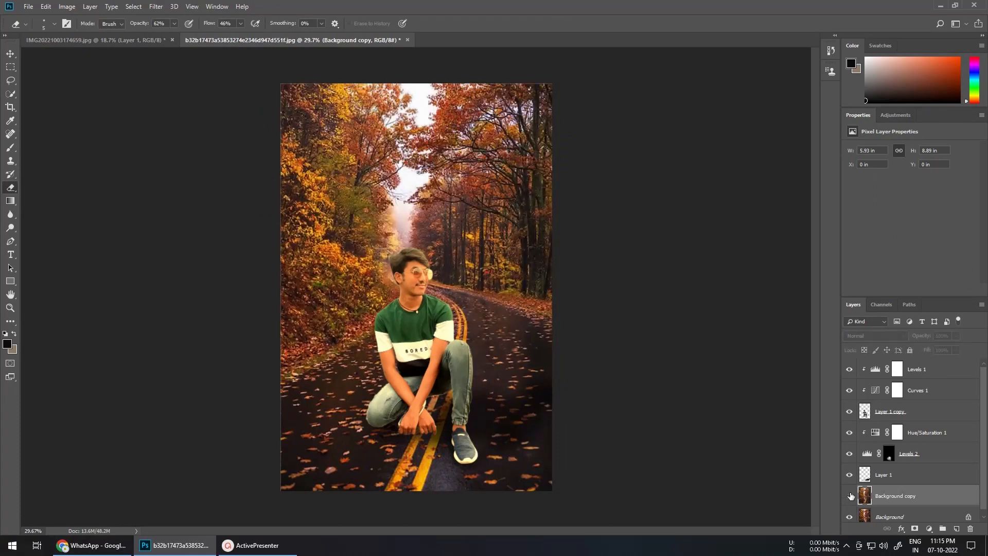
click(850, 495)
click(850, 495)
click(850, 496)
scroll(516, 342, up, 5)
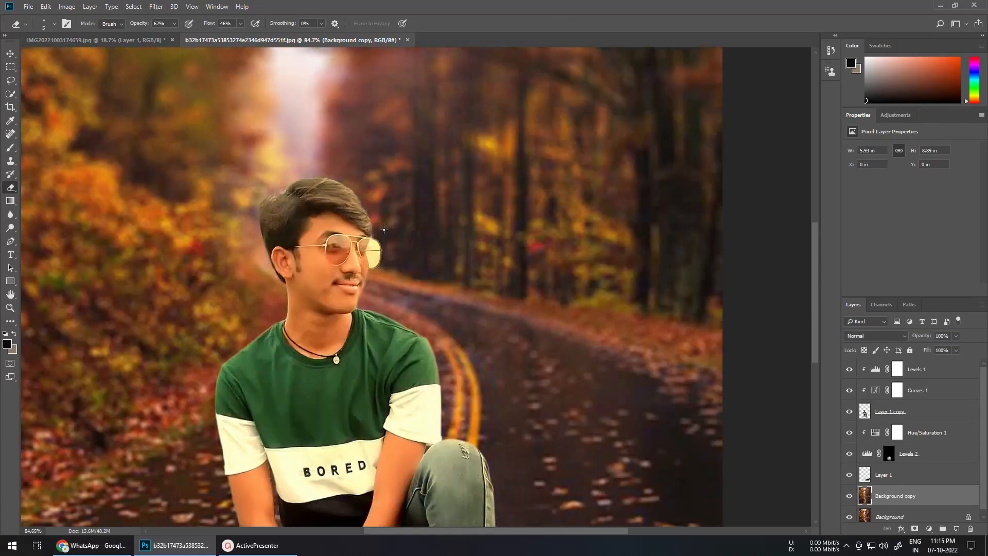
scroll(516, 343, down, 5)
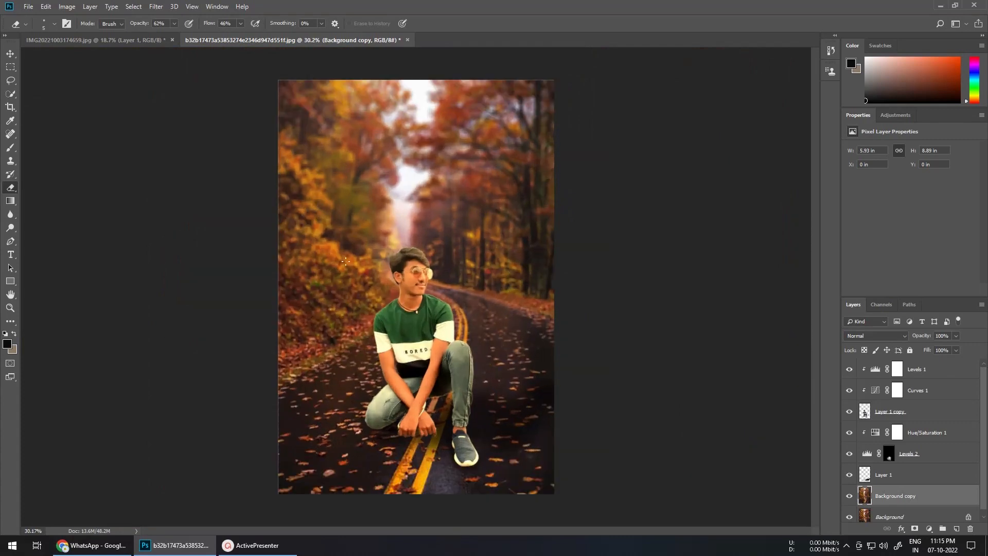
Step: Add a Color Balance adjustment above the Levels 1 layer, pushing the midtones strongly towards red and setting the shadows' Cyan-Red to +59
click(943, 364)
scroll(422, 281, down, 2)
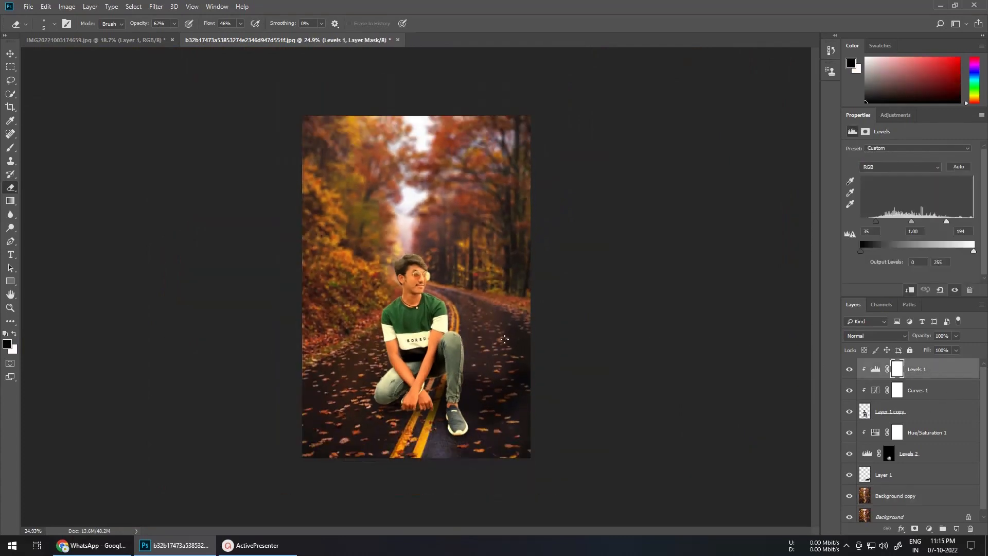
scroll(422, 280, up, 2)
scroll(422, 281, up, 8)
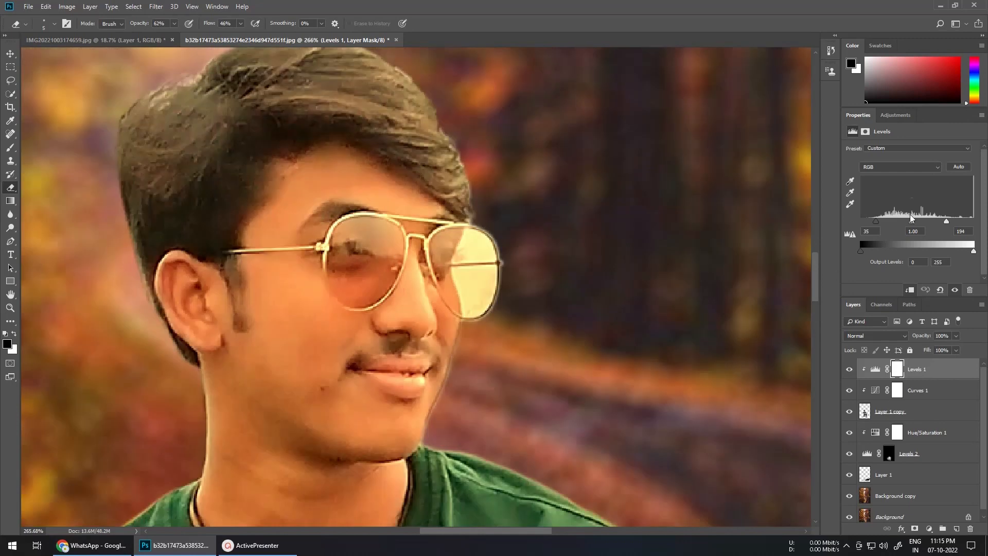
click(895, 115)
click(875, 153)
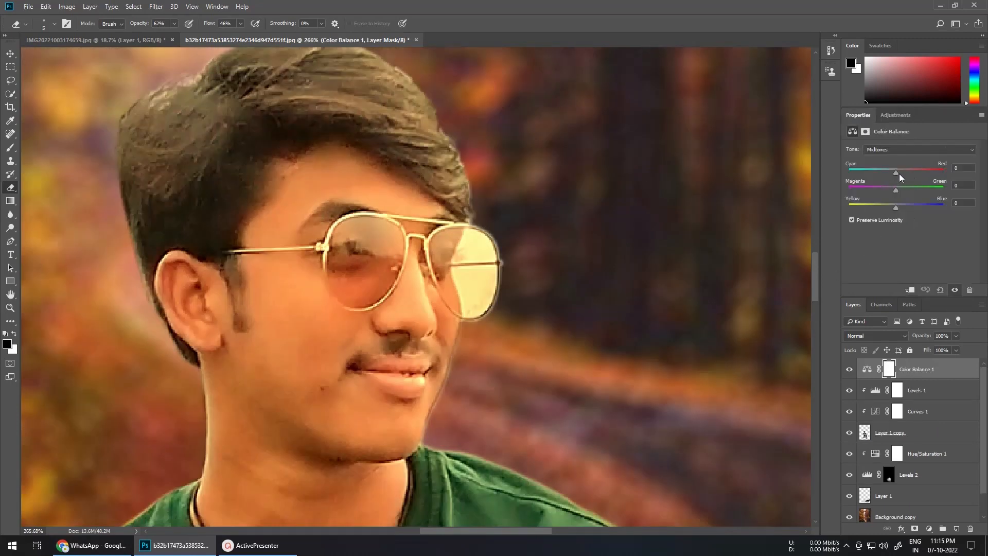
drag(897, 173, 967, 174)
click(916, 150)
click(899, 159)
drag(897, 174, 923, 172)
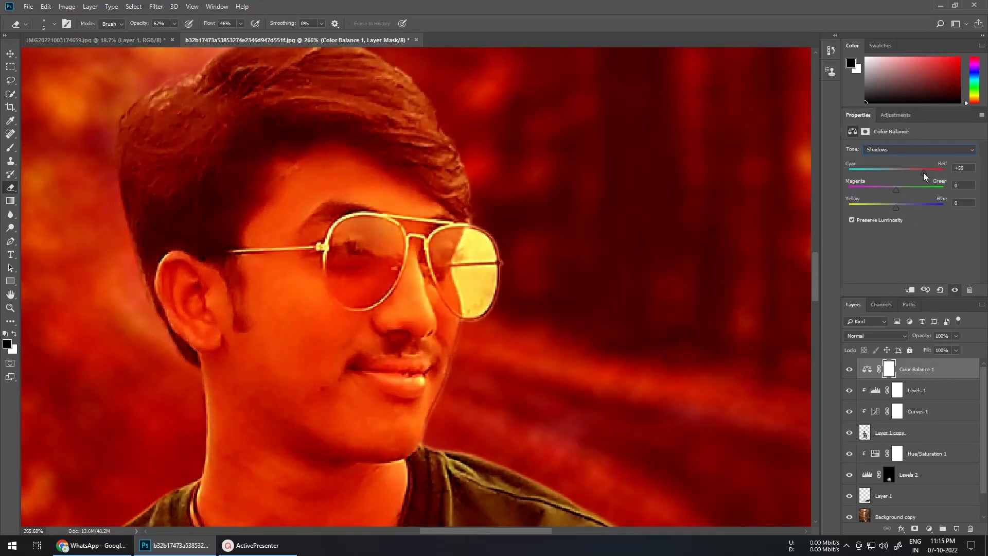
Step: Invert the Color Balance mask and paint the red tint into the near sunglasses lens with a small white brush at 100% opacity
key(ctrl+i)
key(b)
scroll(383, 309, up, 2)
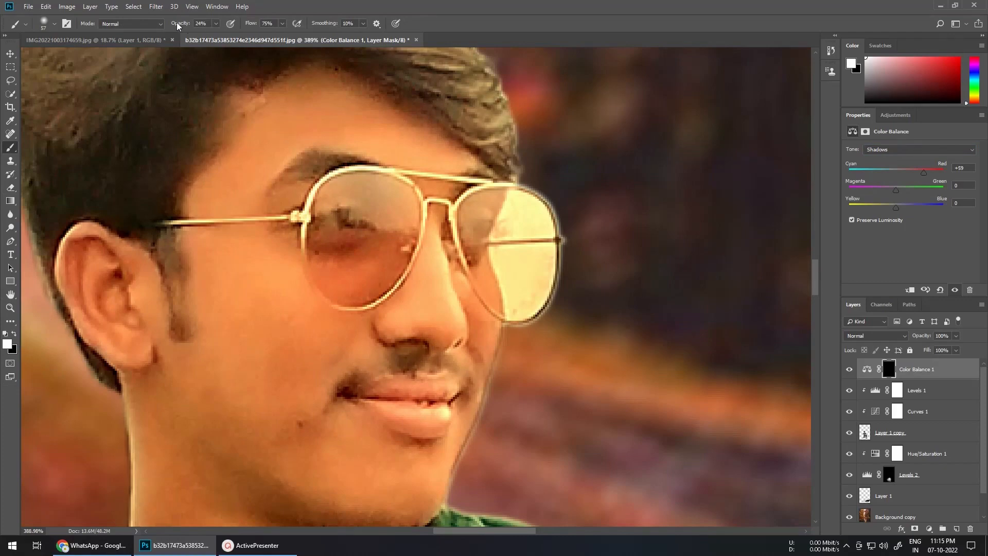
key(bracketleft)
key(bracketleft)
key(bracketleft)
mouse_move(347, 232)
mouse_down()
mouse_move(341, 257)
mouse_move(343, 193)
mouse_move(356, 192)
mouse_move(380, 224)
mouse_up()
mouse_move(319, 192)
mouse_down()
mouse_move(316, 275)
mouse_move(336, 295)
mouse_up()
scroll(326, 284, up, 5)
key(bracketleft)
mouse_move(303, 236)
mouse_down()
mouse_move(318, 279)
mouse_move(369, 311)
mouse_move(427, 275)
mouse_move(461, 192)
mouse_up()
Step: Paint the red tint into the far sunglasses lens with a slightly larger white brush
key(bracketright)
key(bracketright)
key(bracketright)
mouse_move(395, 267)
mouse_down()
mouse_move(400, 257)
mouse_move(347, 272)
mouse_move(381, 319)
mouse_move(377, 337)
mouse_up()
scroll(331, 300, down, 9)
scroll(354, 307, down, 5)
scroll(354, 307, up, 7)
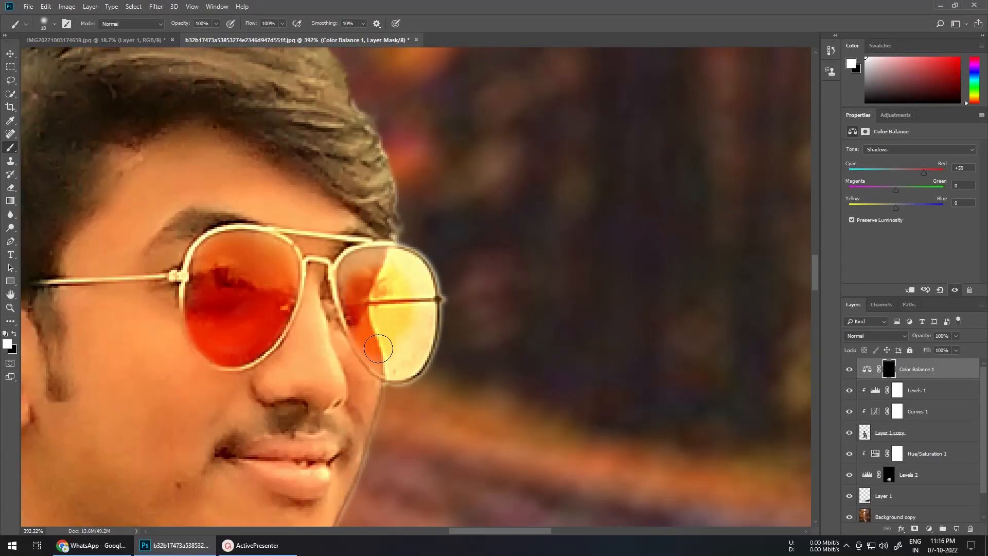
mouse_move(382, 264)
mouse_down()
mouse_move(415, 282)
mouse_move(418, 333)
mouse_move(401, 360)
mouse_up()
scroll(496, 335, down, 7)
scroll(493, 339, down, 1)
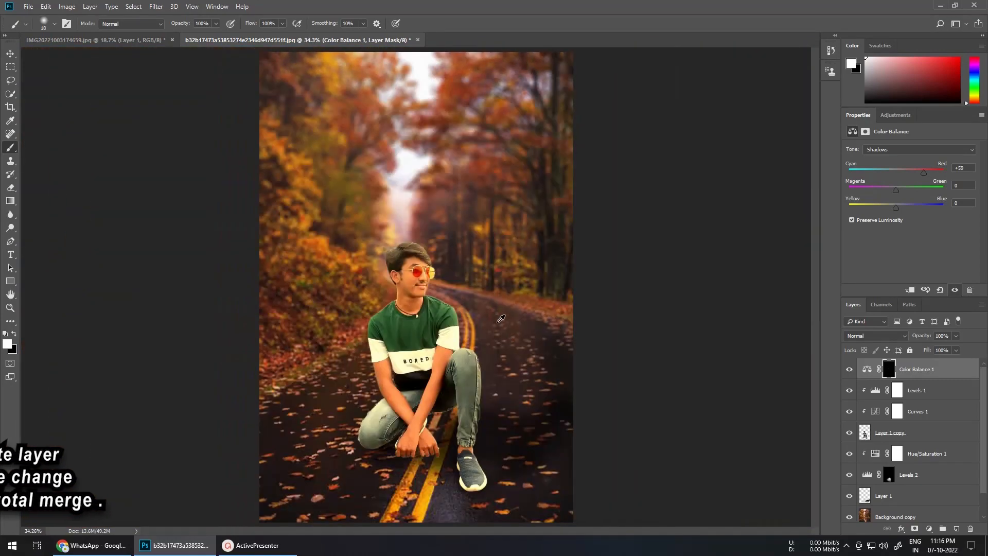
Step: Compare the sunglasses with and without the Color Balance tint, up close and in the whole picture
scroll(411, 257, up, 7)
click(849, 370)
click(850, 369)
scroll(410, 345, down, 7)
scroll(413, 342, up, 3)
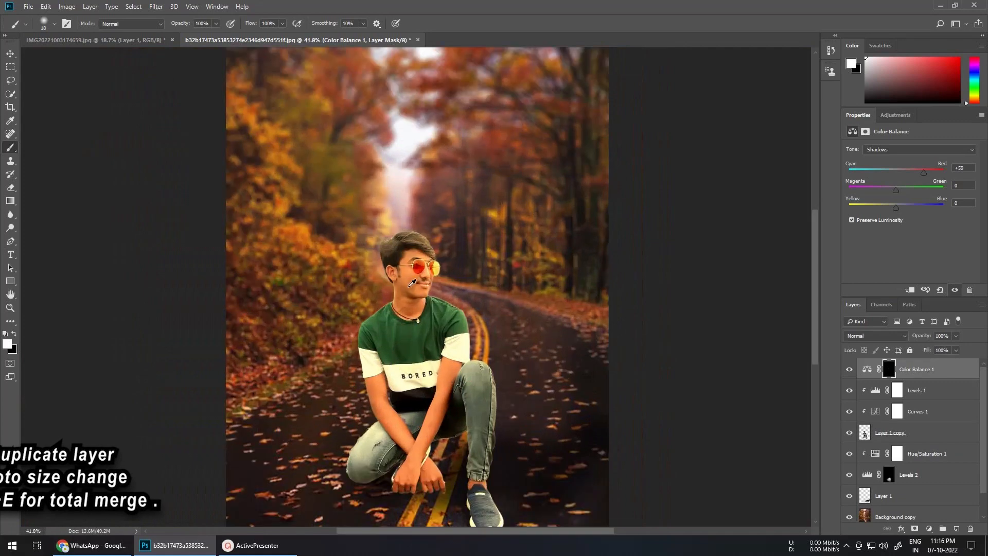
scroll(413, 342, down, 1)
scroll(895, 134, down, 4)
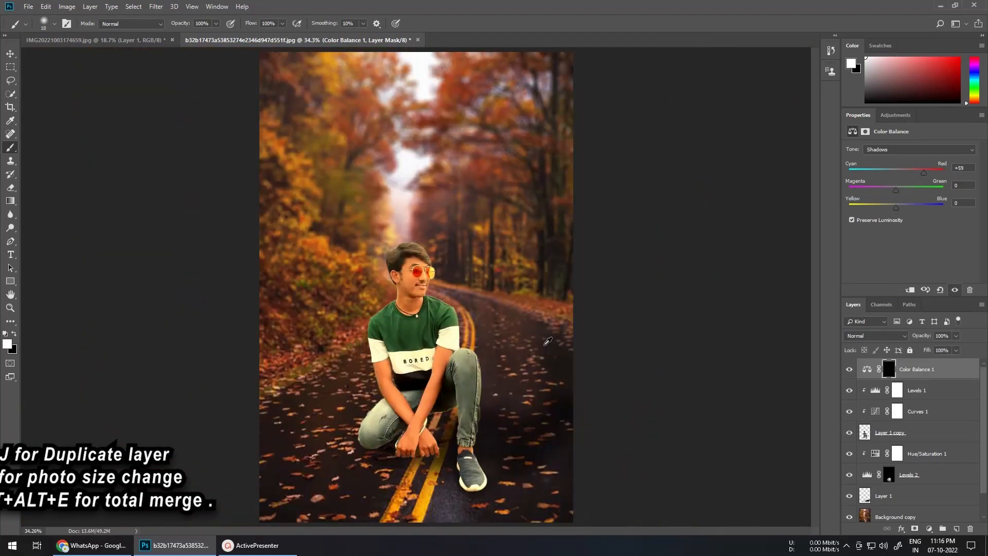
Step: Add a Brightness/Contrast adjustment with contrast 63 and invert its mask to hide the effect
scroll(895, 135, up, 2)
click(896, 115)
click(870, 141)
drag(922, 194, 947, 196)
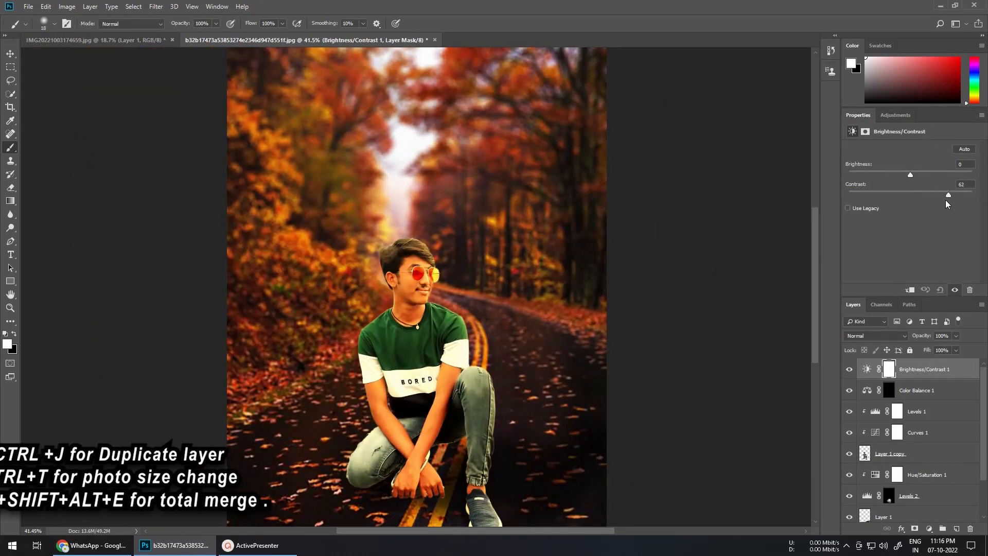
key(ctrl+i)
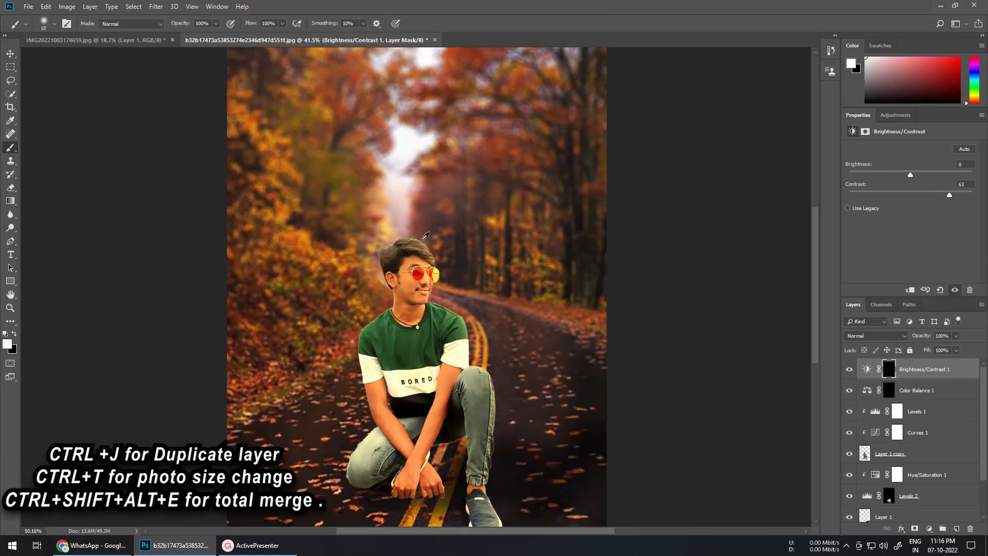
Step: Within a selection of the man's outline, paint the contrast boost over his hair with a 111 px white brush
scroll(423, 245, up, 1)
scroll(402, 238, up, 4)
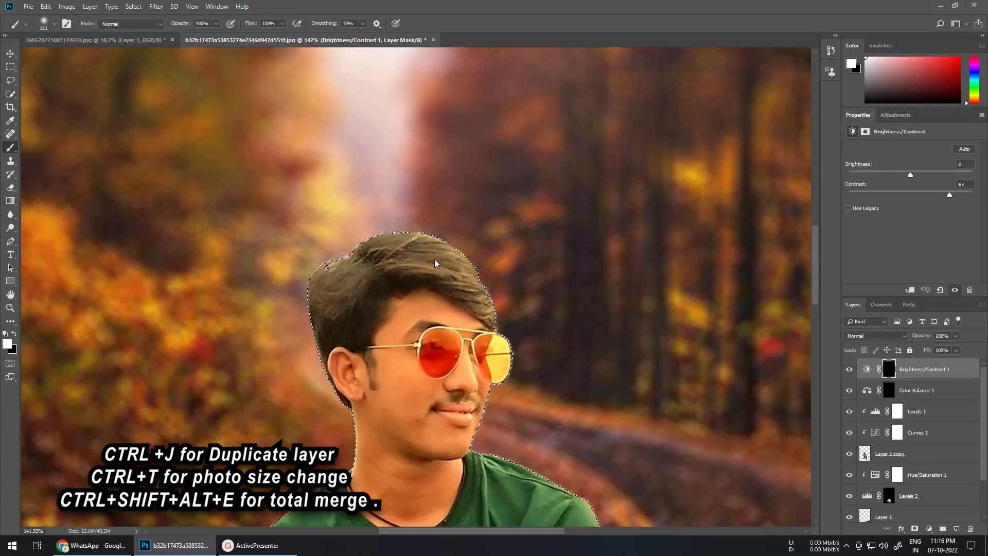
alt+right_click(435, 264)
mouse_move(521, 307)
mouse_down()
mouse_move(335, 304)
mouse_move(458, 254)
mouse_up()
scroll(457, 254, down, 5)
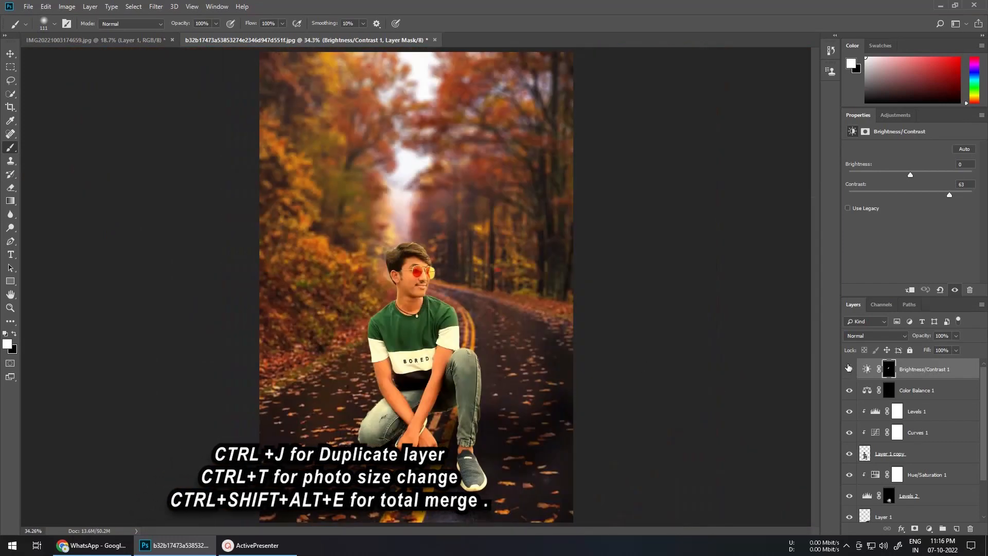
scroll(669, 360, down, 1)
scroll(643, 334, up, 1)
scroll(629, 319, down, 1)
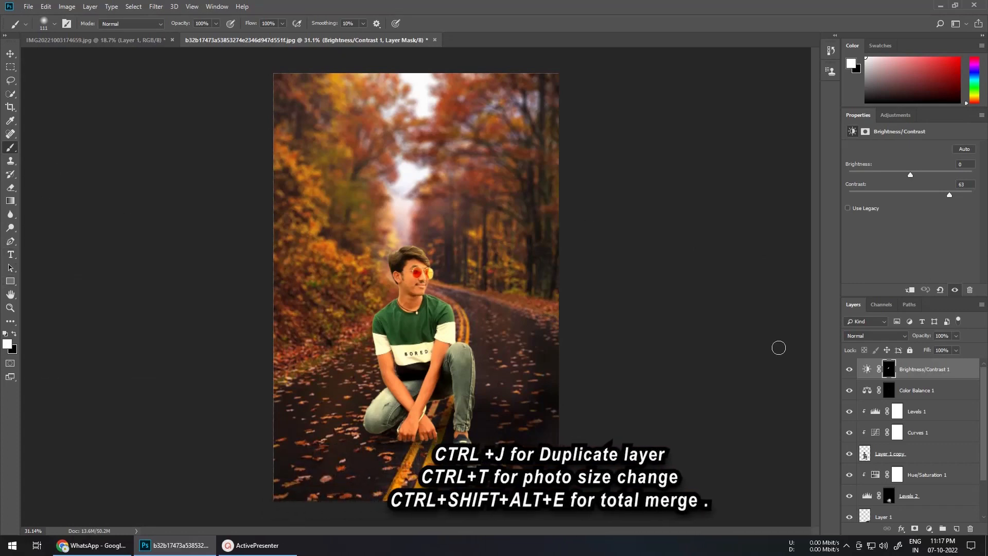
Step: Stamp all visible layers onto a new layer and set its Camera Raw Color Mixer hues to Reds +7, Oranges +2 and Yellows -40
key(ctrl+shift+alt+e)
click(135, 6)
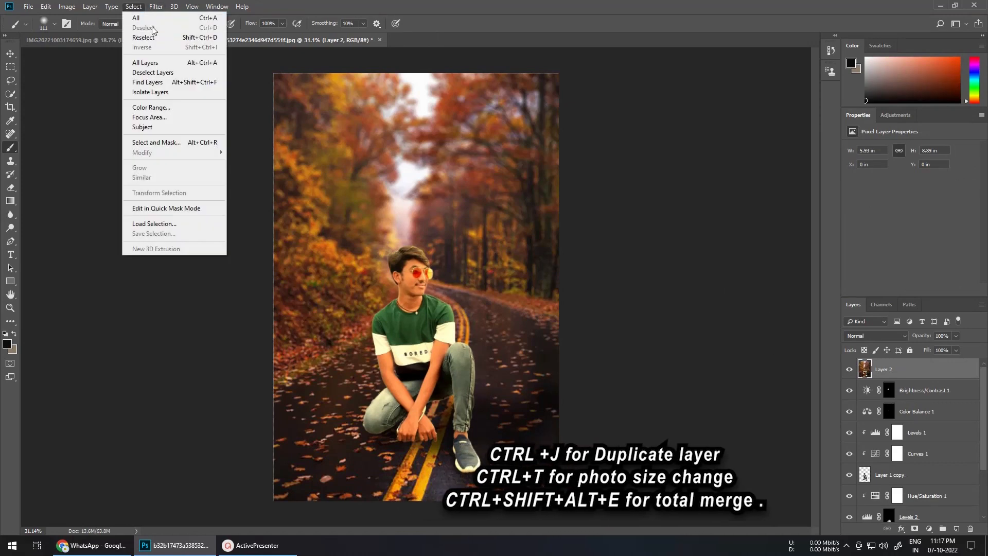
mouse_move(156, 6)
click(176, 68)
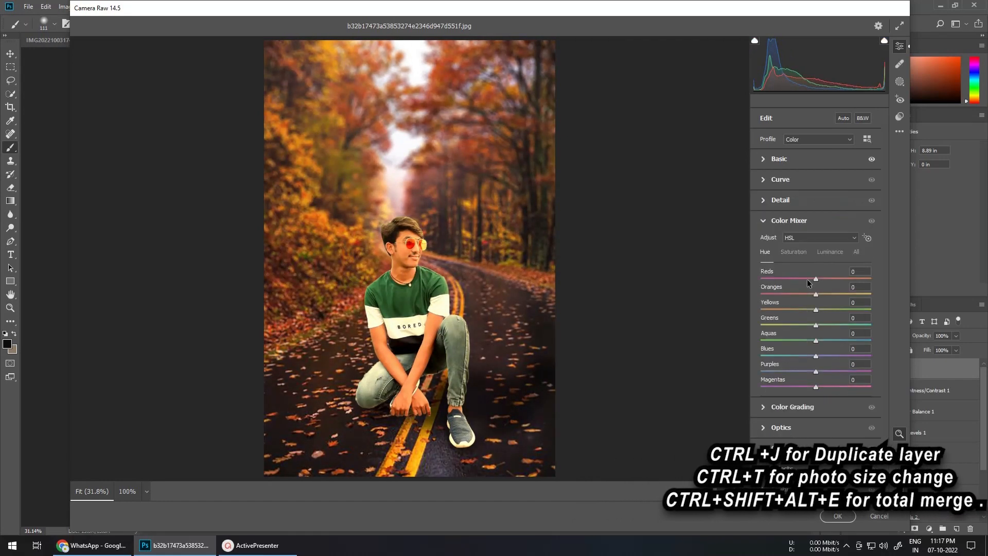
mouse_move(815, 280)
mouse_down()
mouse_move(856, 280)
mouse_move(819, 280)
mouse_up()
drag(815, 295, 793, 310)
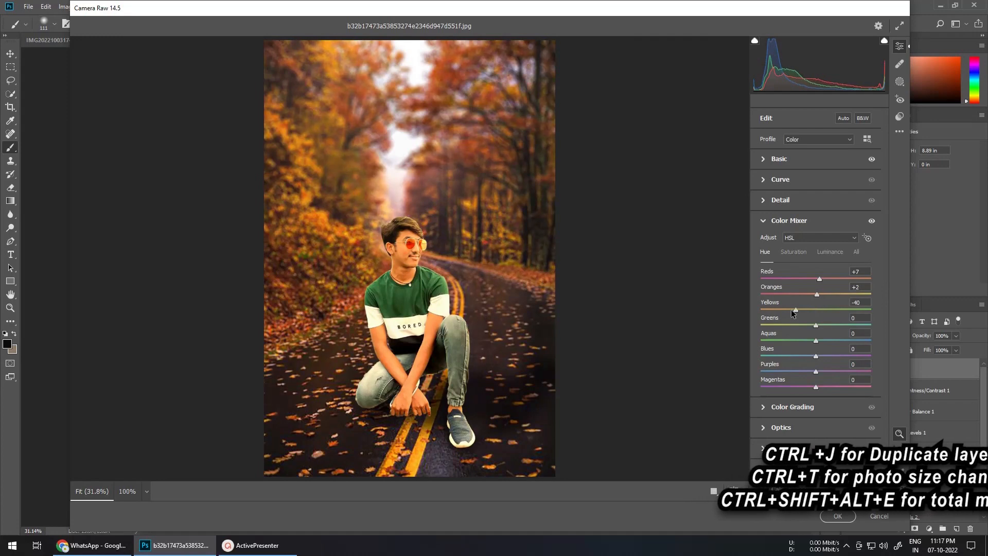
Step: Set Color Mixer saturation to Reds +11, Oranges -20, Yellows -27, Greens +17, Aquas +100, and luminance to Reds +19, Oranges +4, Yellows +12, Greens +18, Aquas -75
click(793, 251)
mouse_move(816, 278)
mouse_down()
mouse_move(759, 280)
mouse_move(821, 280)
mouse_up()
mouse_move(816, 294)
mouse_down()
mouse_move(832, 295)
mouse_move(768, 295)
mouse_move(805, 296)
mouse_up()
mouse_move(815, 309)
mouse_down()
mouse_move(759, 302)
mouse_move(801, 310)
mouse_up()
mouse_move(815, 326)
mouse_down()
mouse_move(871, 327)
mouse_move(825, 329)
mouse_up()
drag(816, 340, 857, 335)
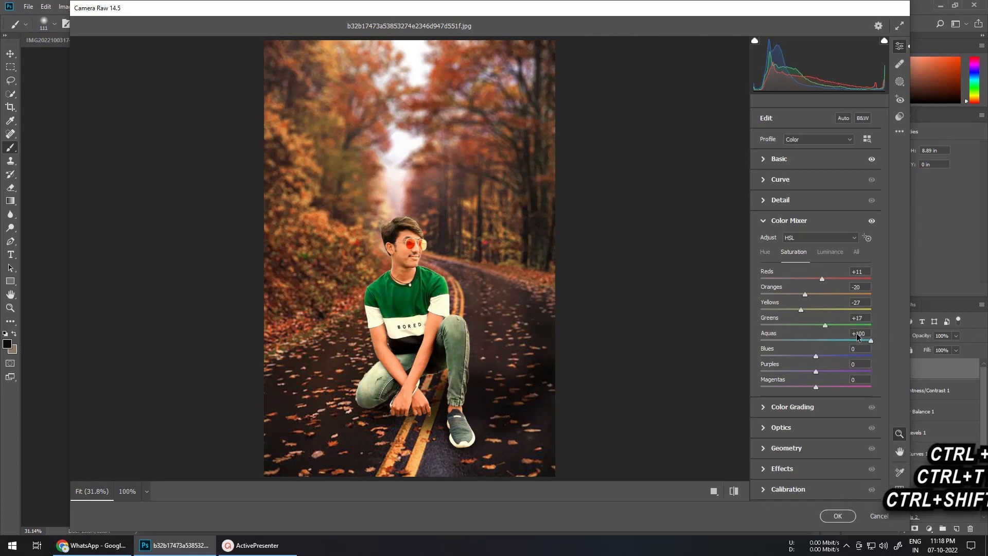
click(830, 252)
drag(816, 279, 825, 325)
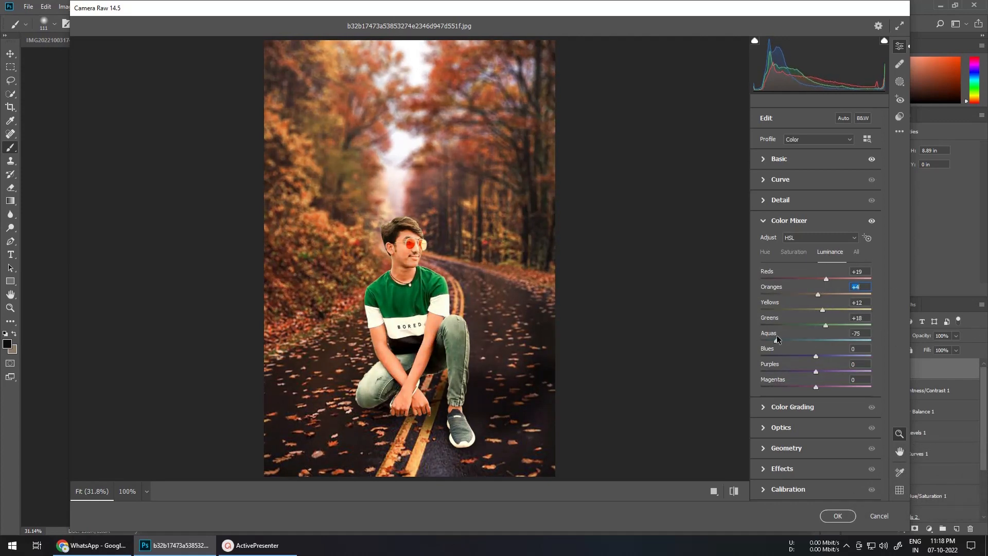
Step: Adjust the Camera Raw effects, set the Blue Primary calibration to hue -11 and saturation +8, and apply the filter
click(763, 469)
click(823, 433)
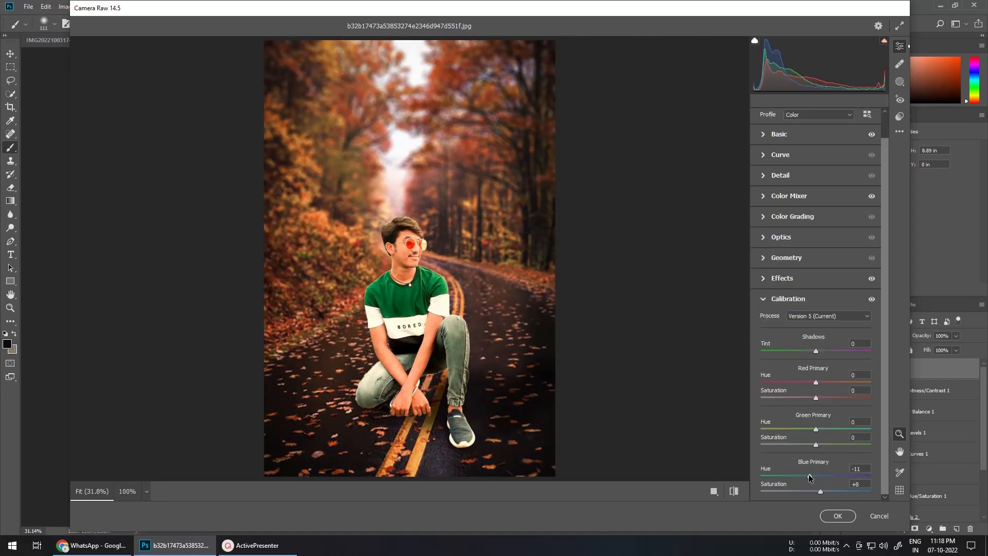
click(836, 515)
click(849, 369)
click(849, 369)
scroll(407, 286, up, 12)
scroll(467, 324, down, 13)
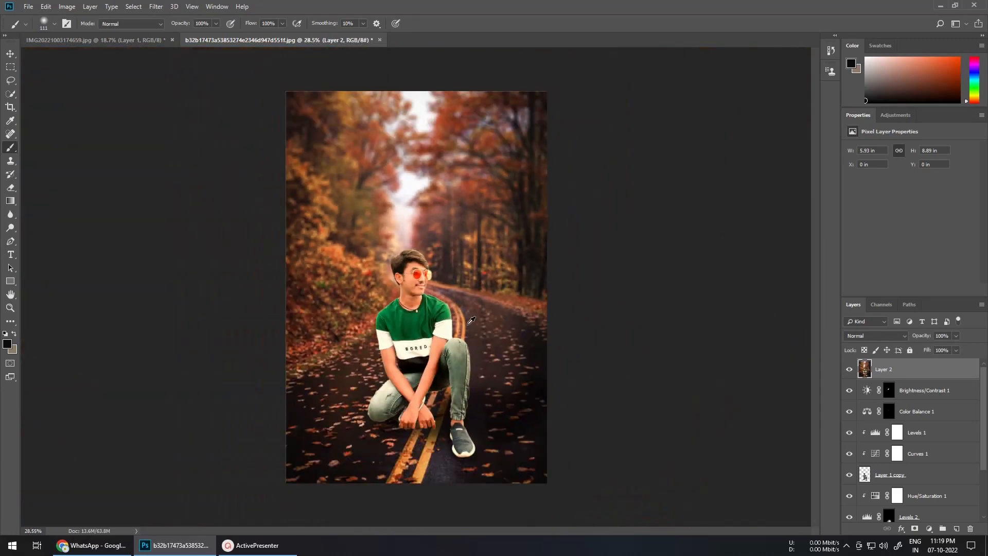
Step: Create a wide text box across the trees above the man, using white 25 pt Javanese Text
click(11, 255)
drag(319, 126, 532, 179)
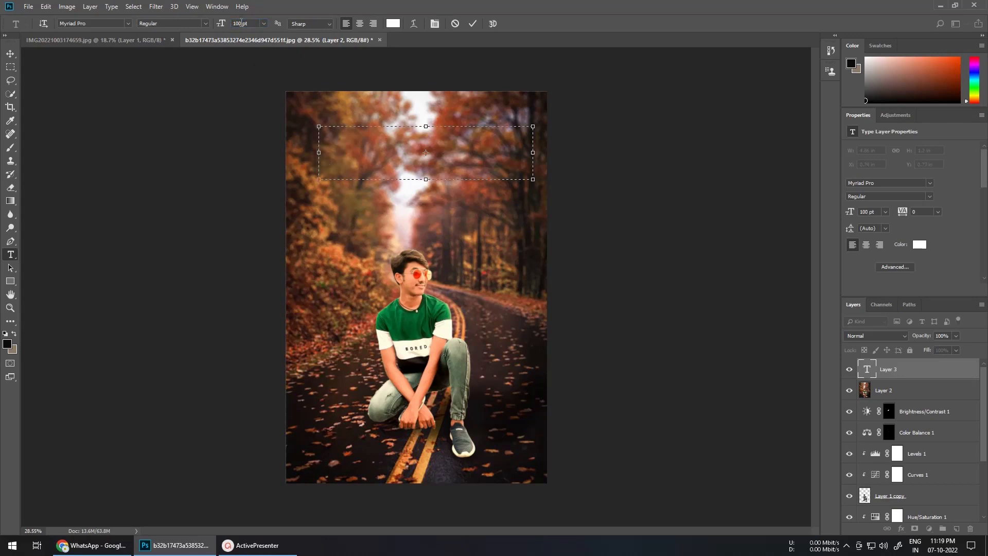
text(50)
key(Return)
click(127, 23)
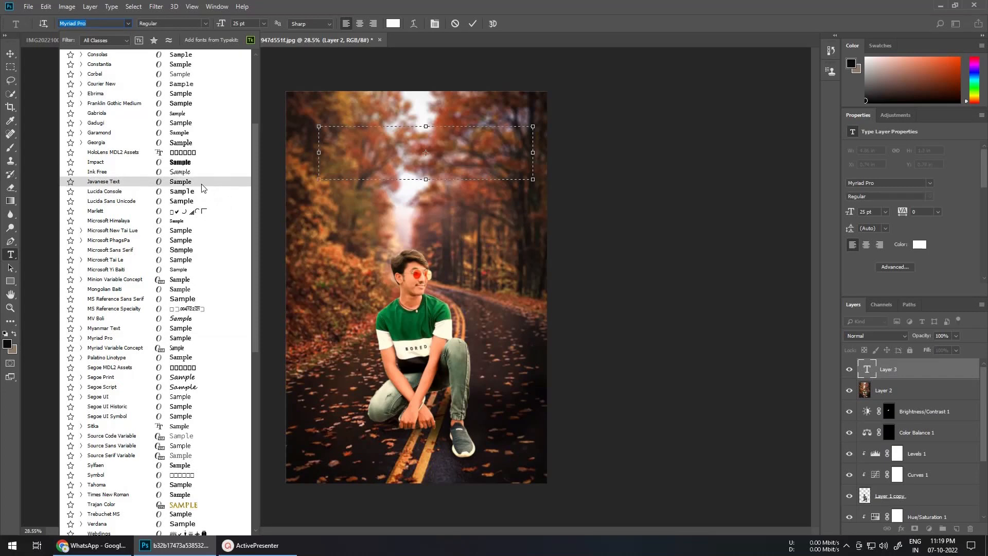
click(204, 182)
text(g)
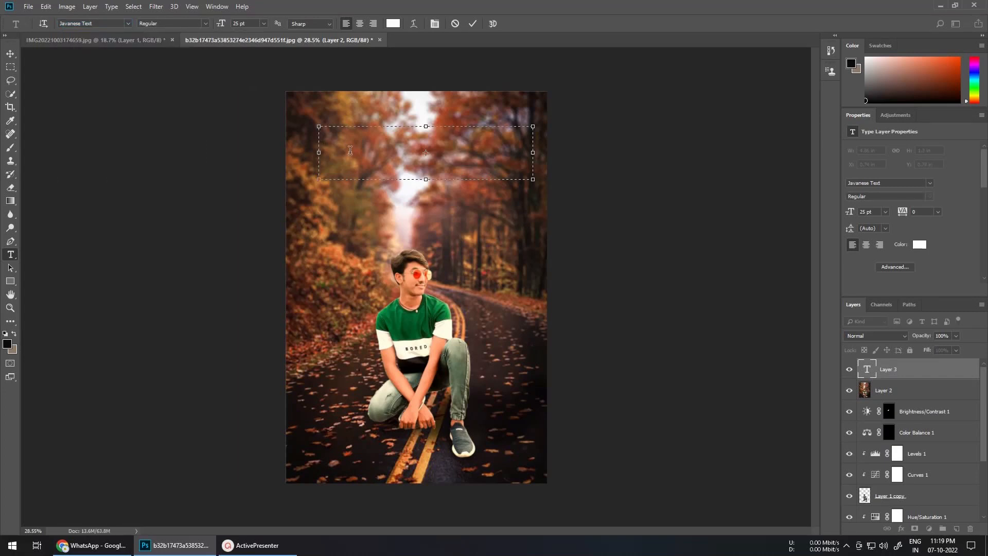
click(393, 23)
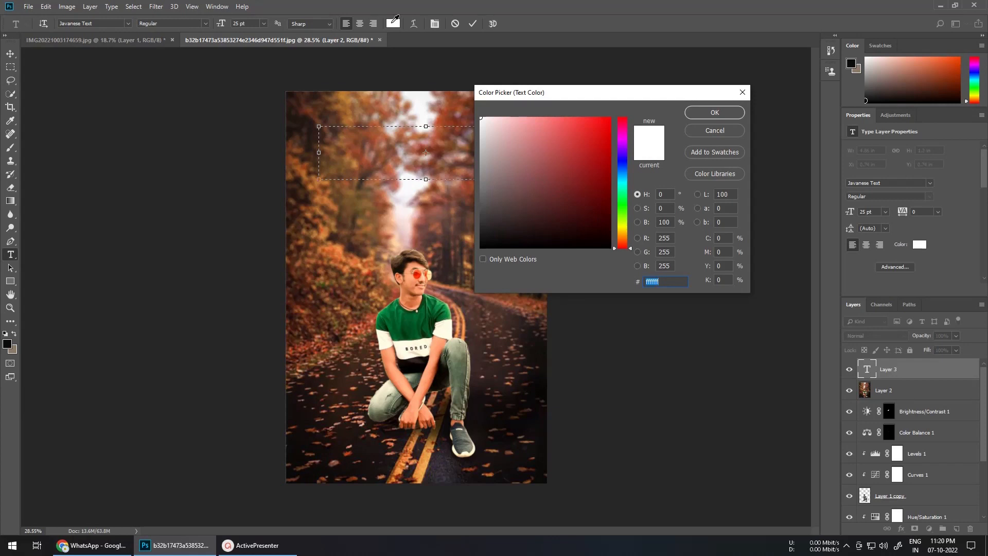
click(715, 112)
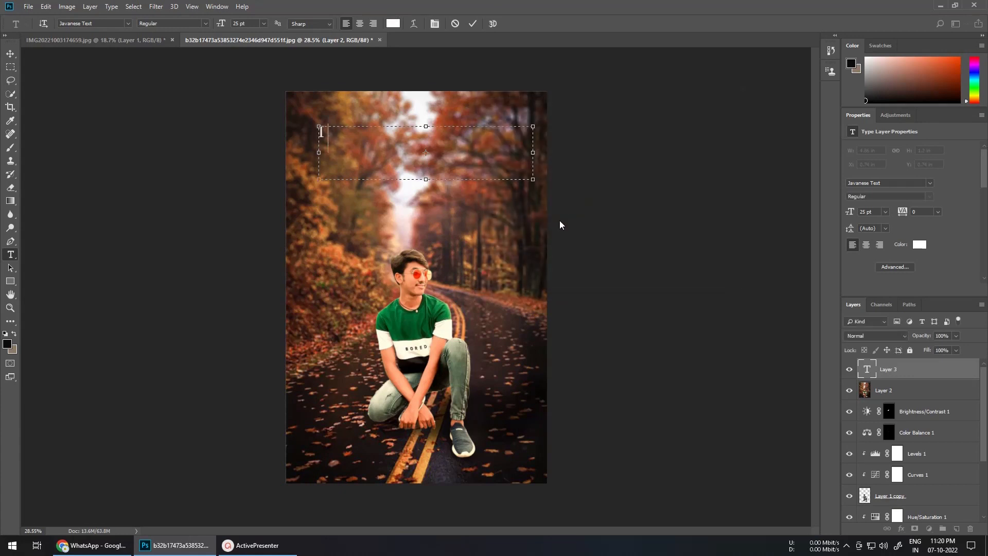
Step: Enter "I AM NOT SINGLE I AM IN A LONG-STANDING RELATIONSHIP WITH" in the text box
text(I AM NOT SINGLE)
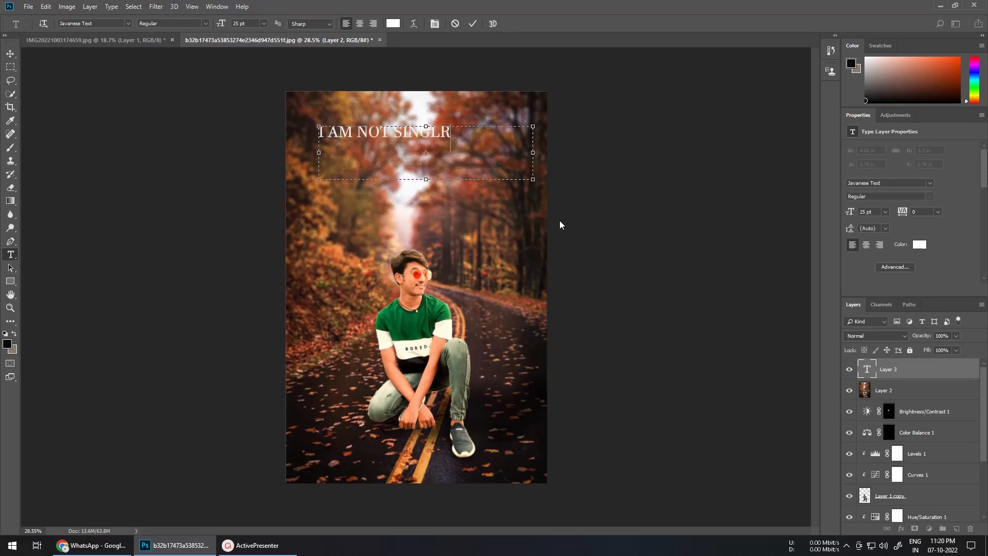
text( I AM IN A LONG)
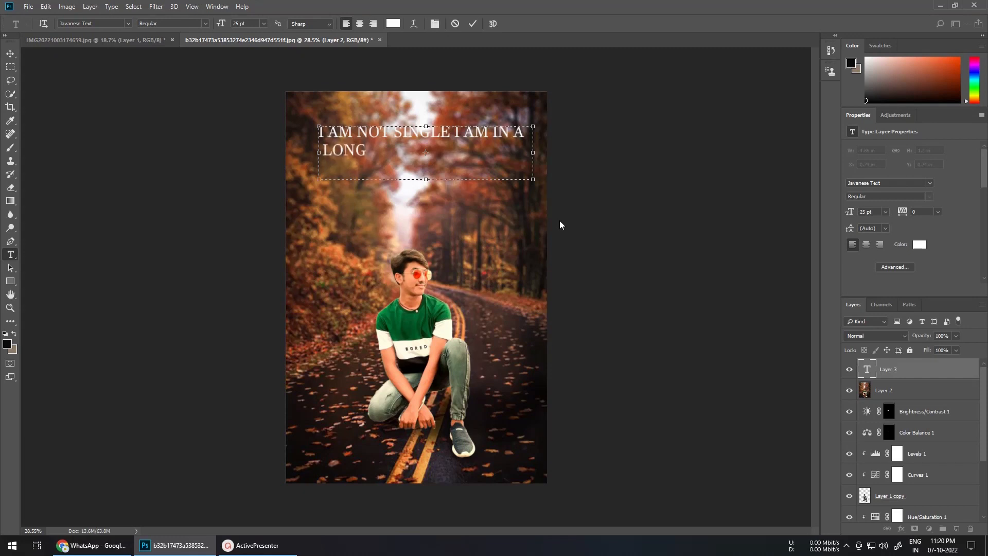
text(-STANDING)
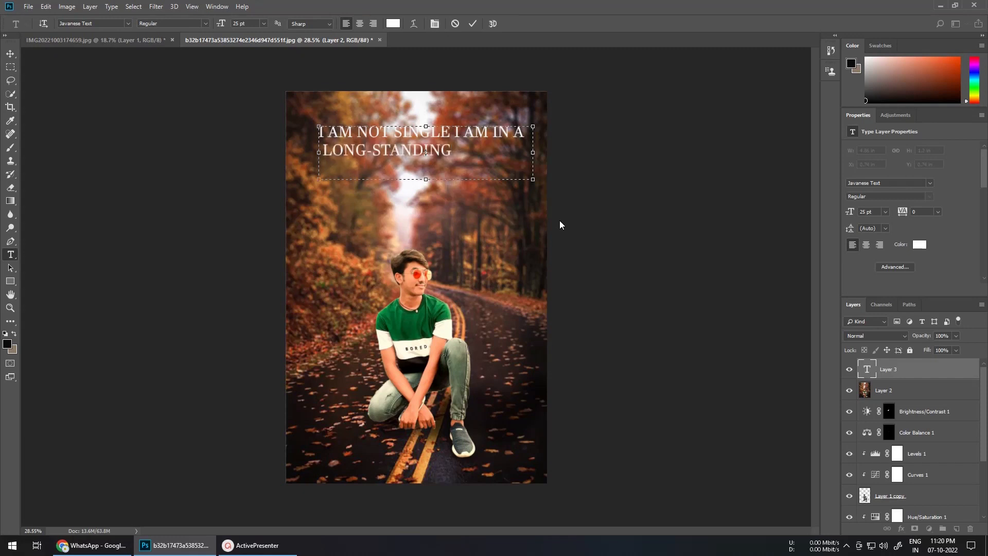
text( RELATIONSHIP WO)
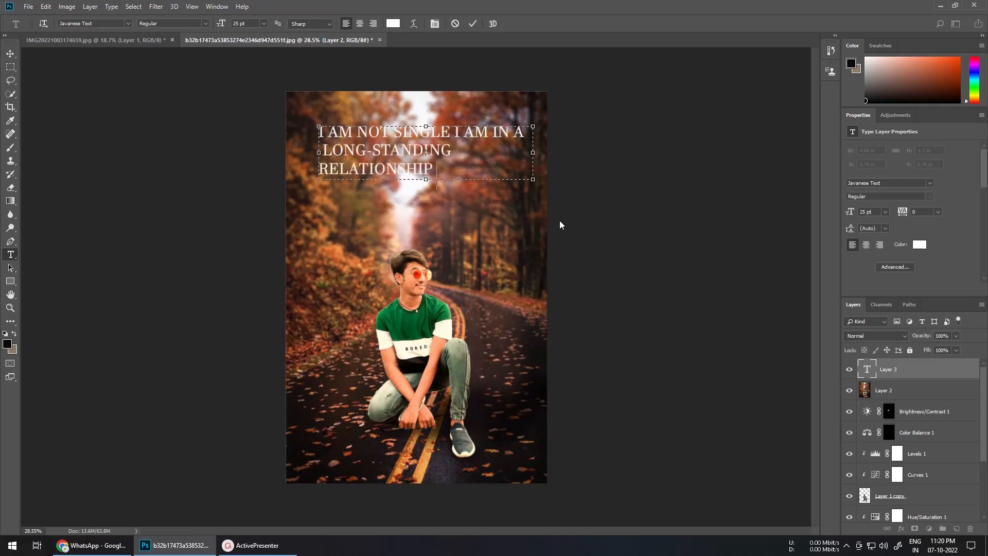
key(BackSpace)
text(ITH)
Step: Enlarge the text box and complete the quote with "FUN AND FREEDOM." on its own line
drag(533, 179, 547, 233)
key(BackSpace)
key(BackSpace)
key(BackSpace)
key(BackSpace)
key(BackSpace)
text(H F)
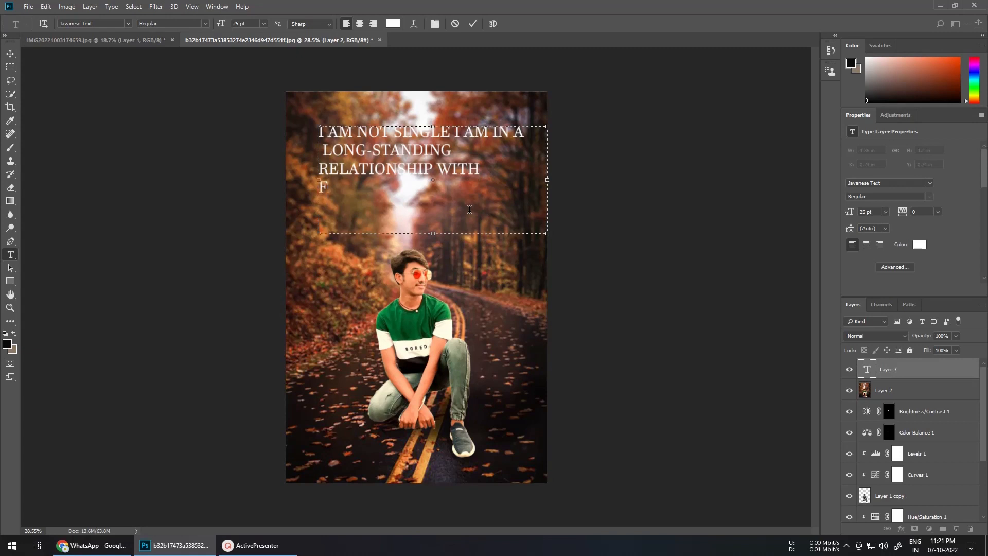
text(UN AND FREEDOM.)
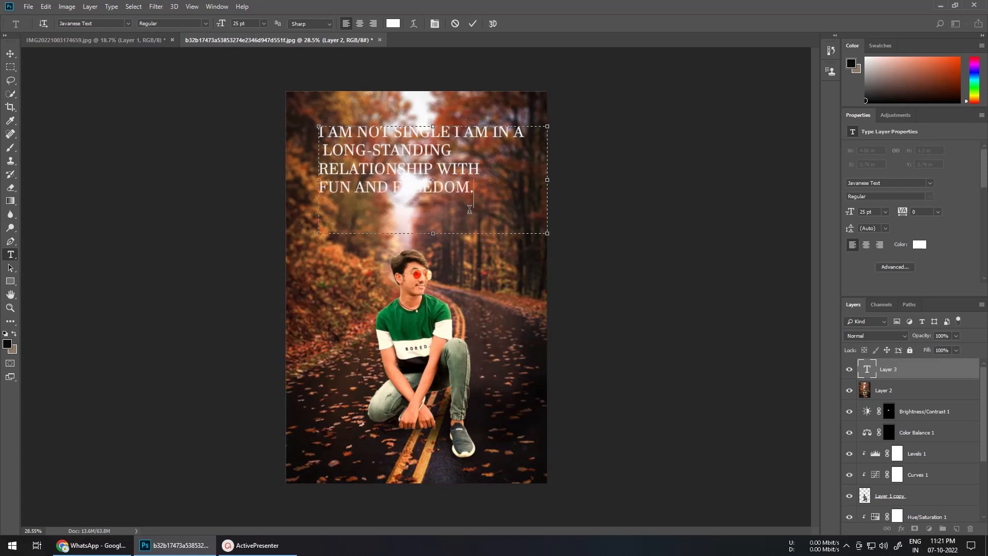
Step: Colour the word SINGLE in the quote bright red
drag(452, 134, 397, 134)
click(394, 24)
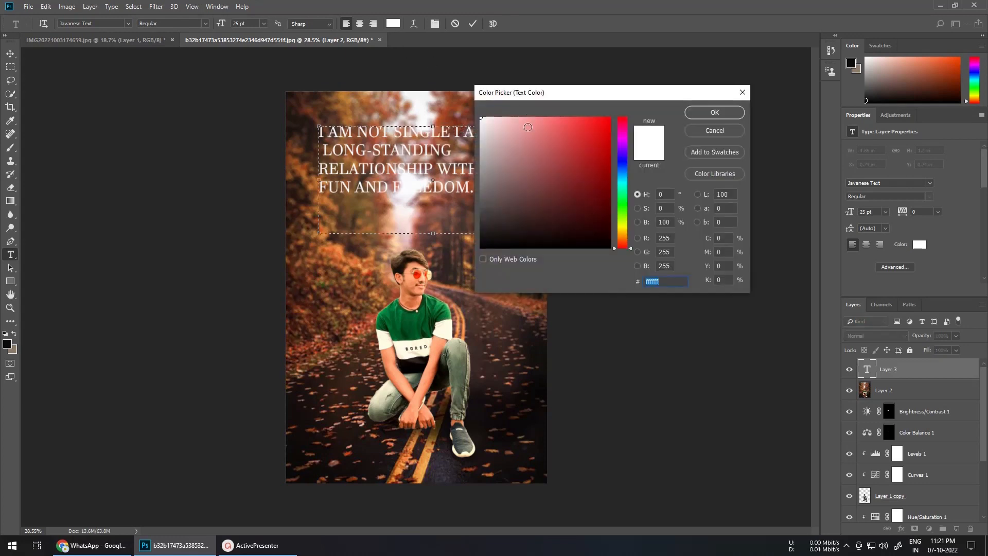
click(608, 118)
click(715, 112)
Step: Colour the words FUN and FREEDOM blue and commit the text
drag(352, 188, 319, 187)
click(393, 24)
click(620, 175)
click(715, 113)
drag(476, 188, 405, 205)
click(394, 24)
click(620, 175)
click(714, 113)
key(ctrl+Return)
Step: Scale the quote down slightly and position it over the trees in the upper part of the picture
key(ctrl+t)
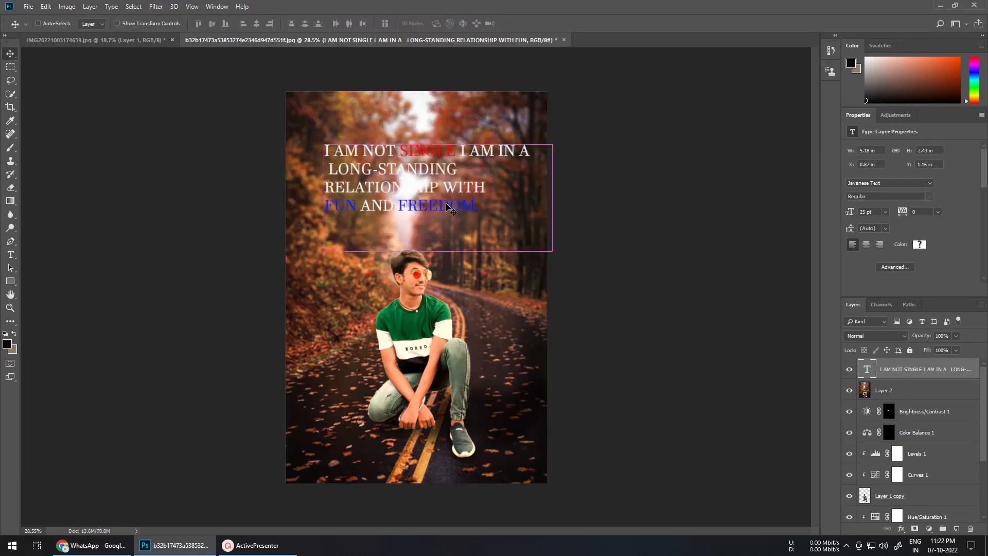
drag(552, 252, 507, 214)
drag(472, 191, 494, 192)
key(Return)
Step: Convert the quote to a smart object and add a Multiply drop shadow: opacity 35%, angle 30°, distance 12 px, spread 23%, size 16 px
right_click(897, 369)
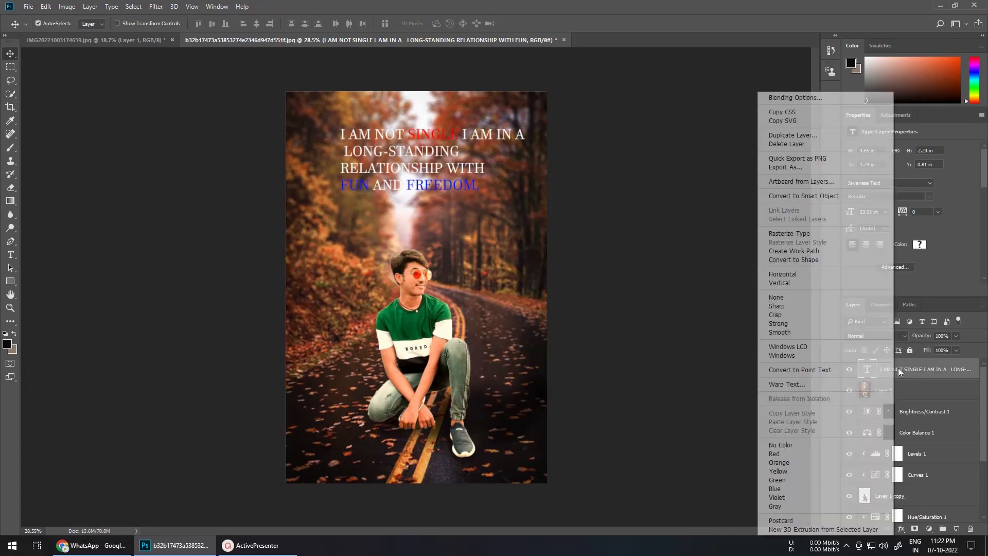
click(815, 200)
right_click(899, 369)
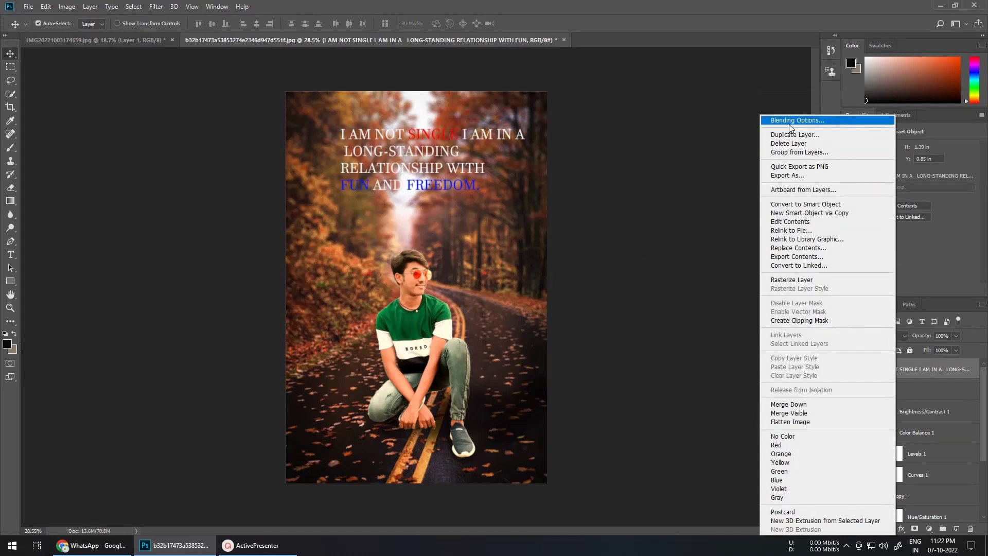
click(803, 122)
click(22, 298)
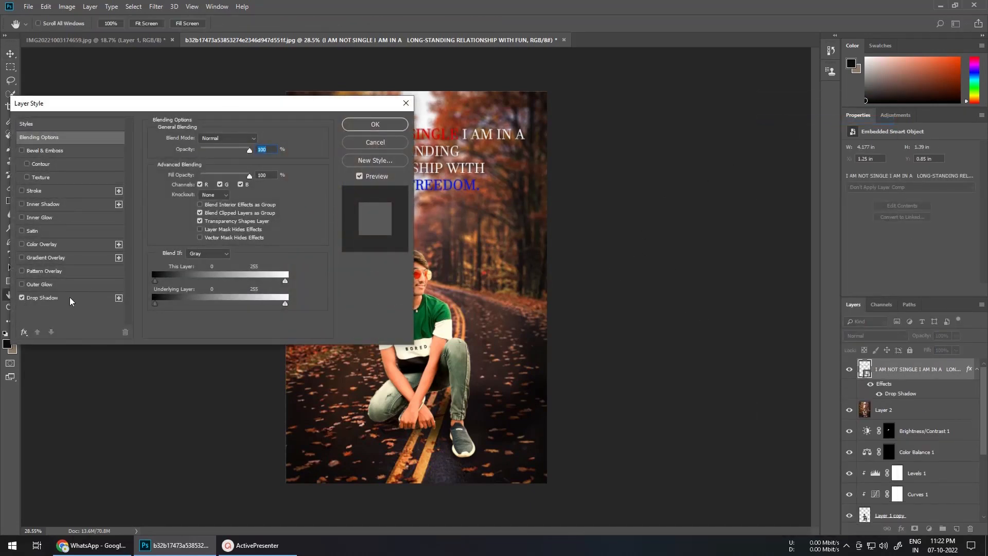
click(55, 298)
drag(244, 108, 251, 245)
mouse_move(208, 333)
mouse_down()
mouse_move(187, 338)
mouse_move(206, 350)
mouse_move(211, 327)
mouse_move(201, 329)
mouse_move(237, 338)
mouse_move(205, 348)
mouse_move(205, 325)
mouse_up()
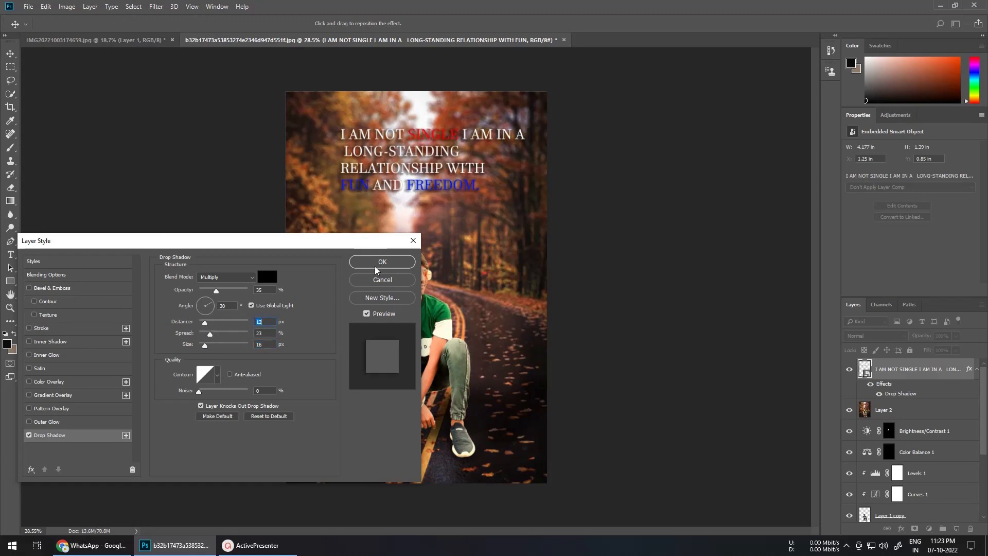
drag(213, 336, 205, 338)
click(360, 281)
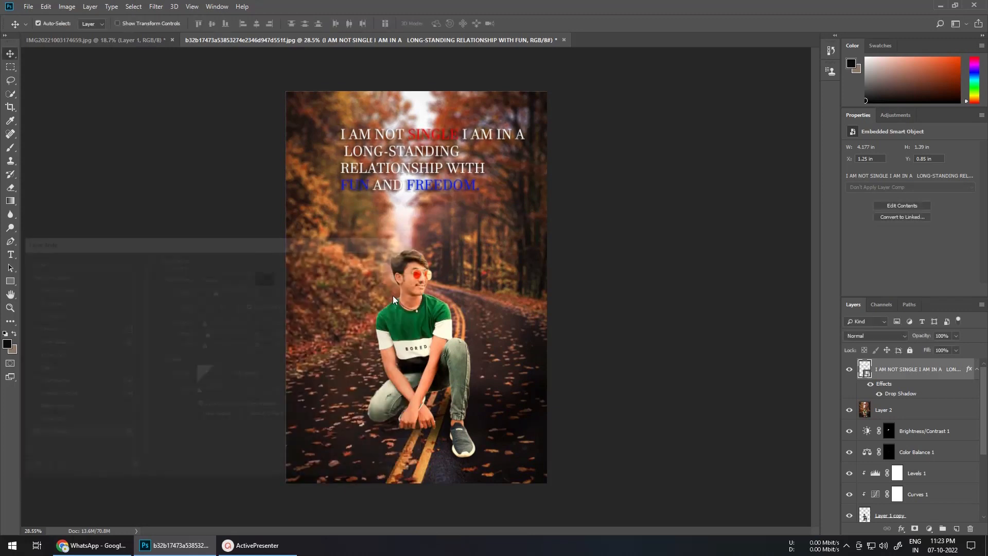